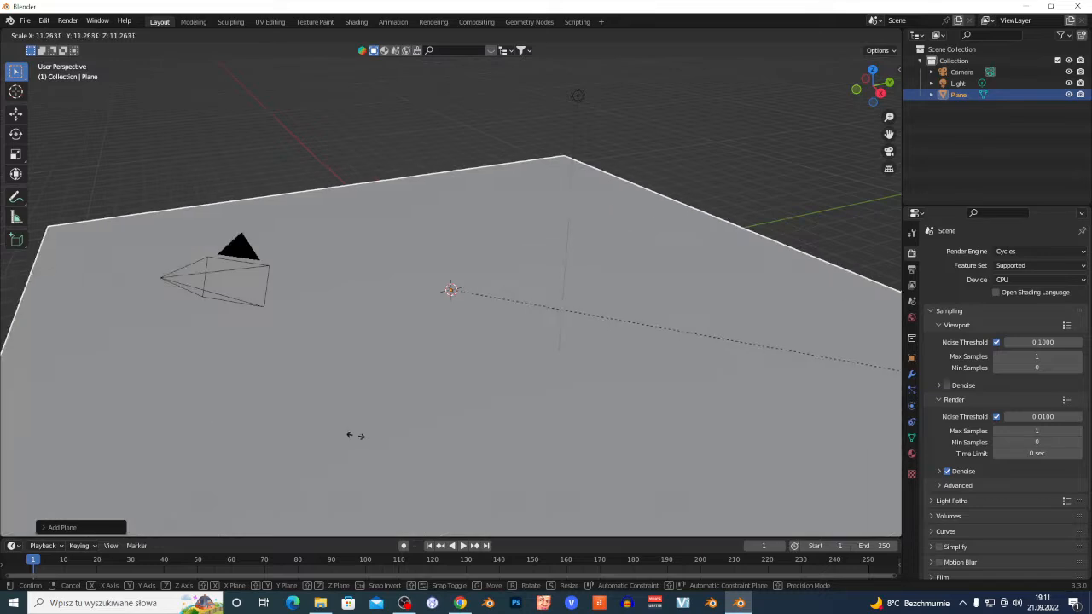
Start an FBX import and browse the Desktop folder for the building models
click(26, 20)
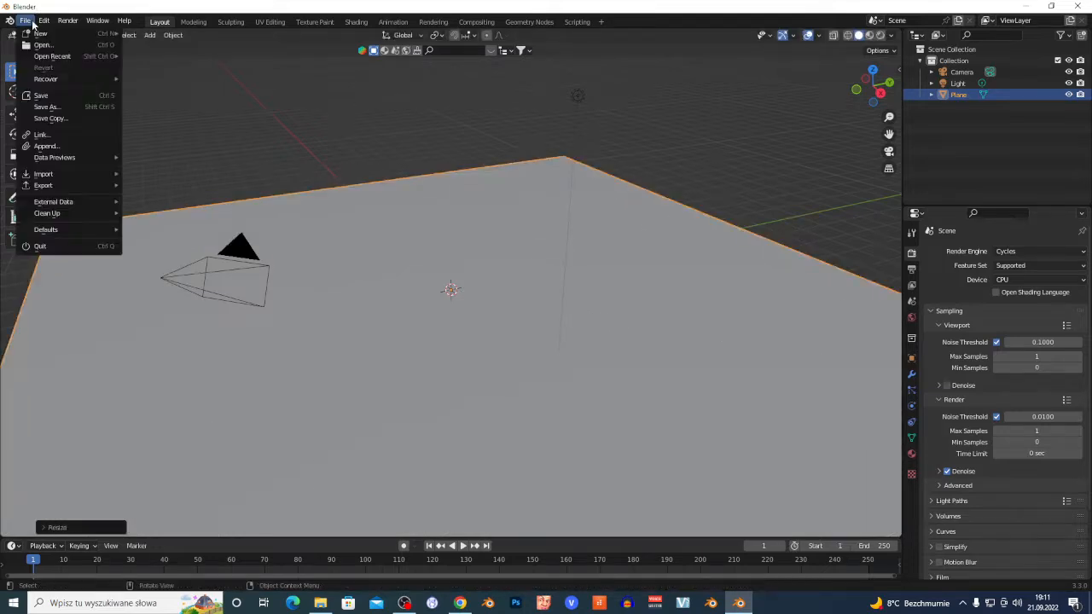
mouse_move(83, 176)
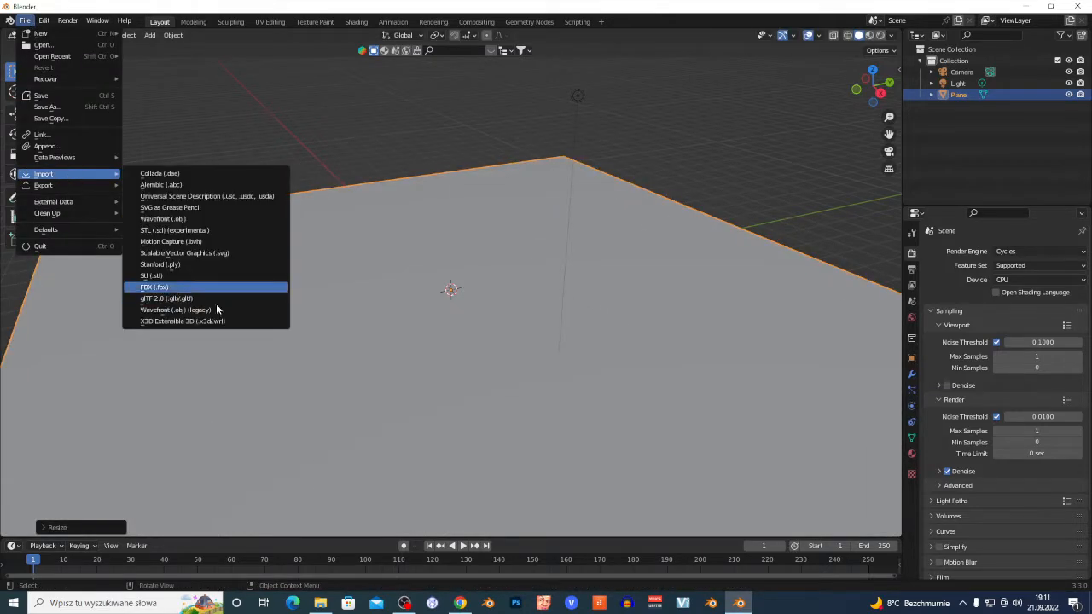
click(201, 288)
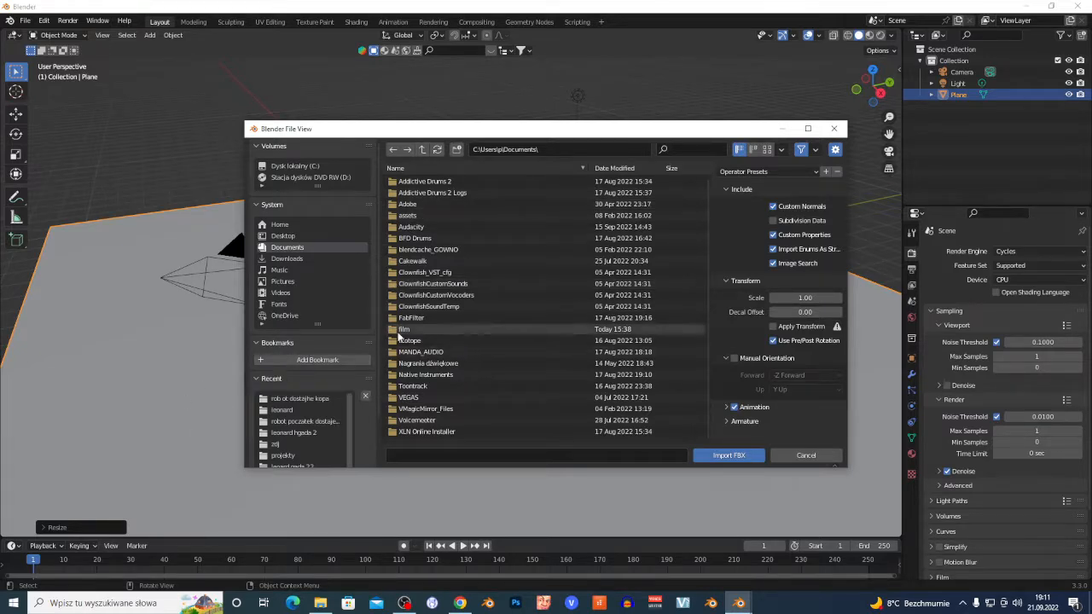
click(281, 237)
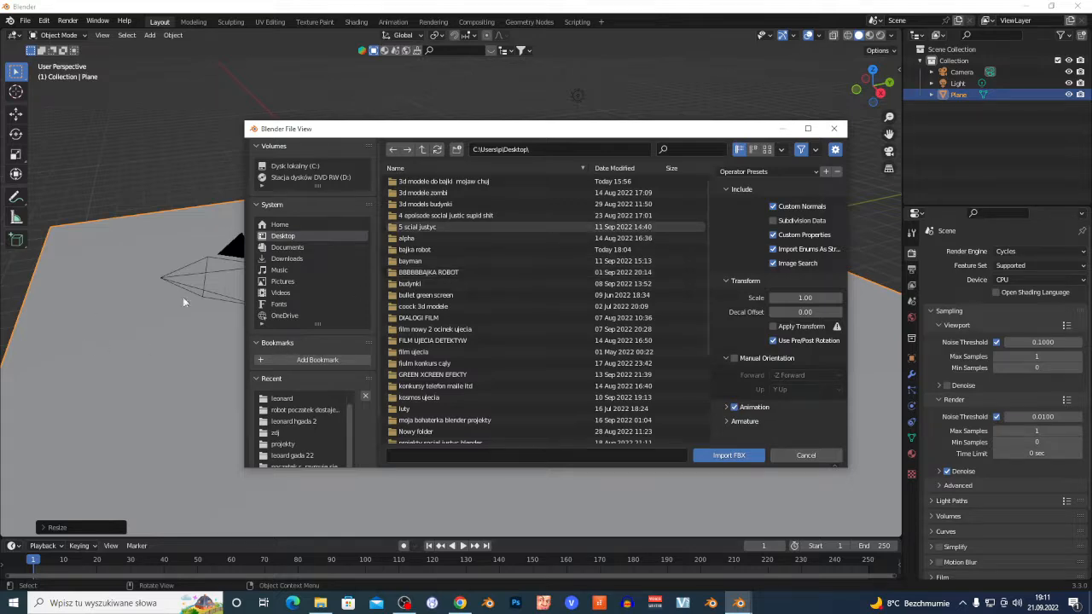
click(451, 185)
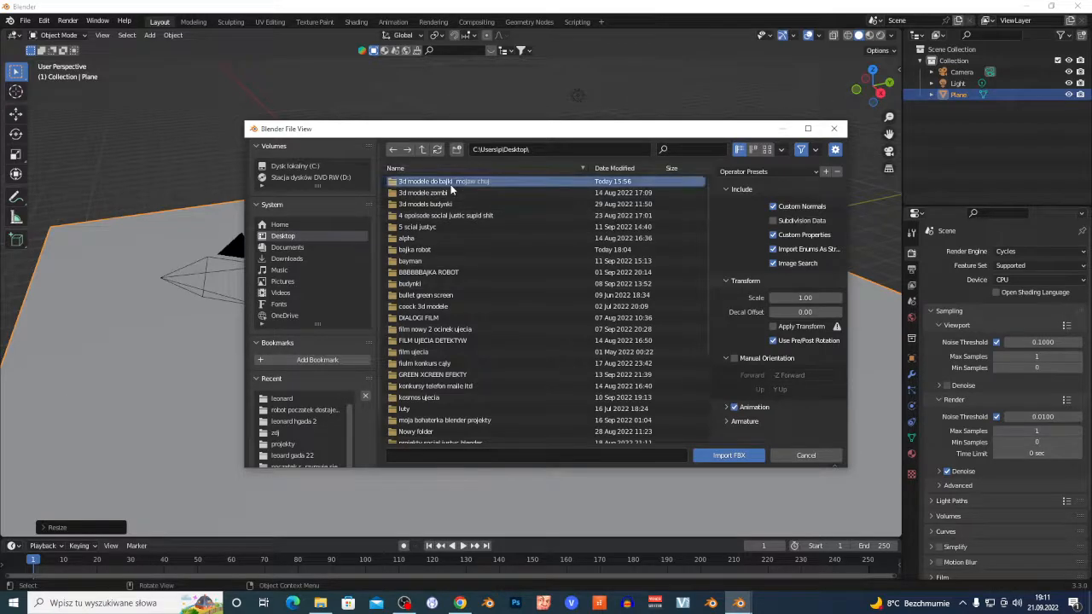
click(421, 150)
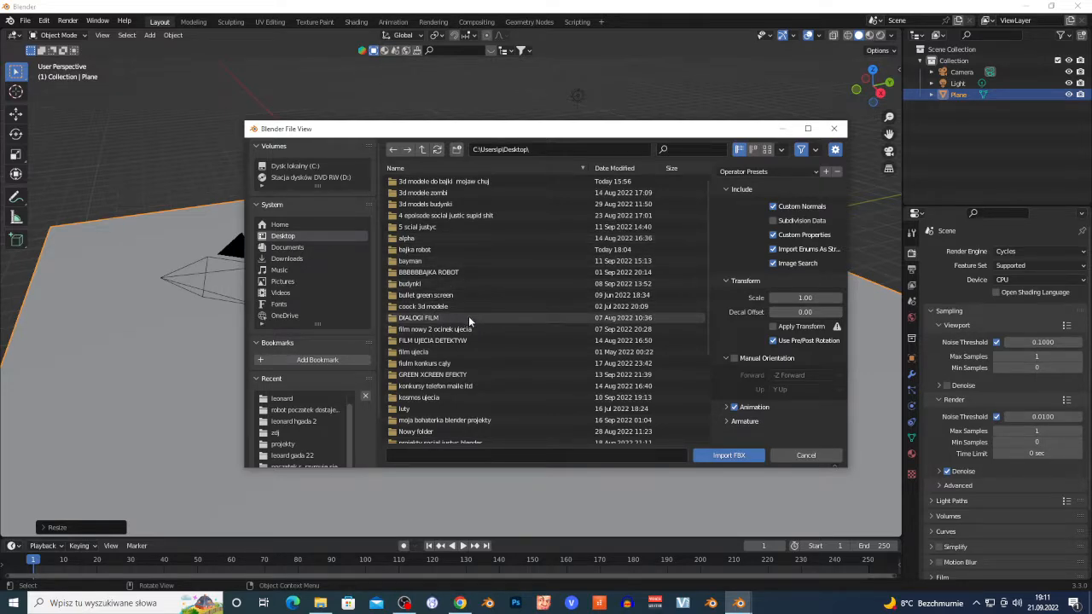
scroll(480, 359, down, 1)
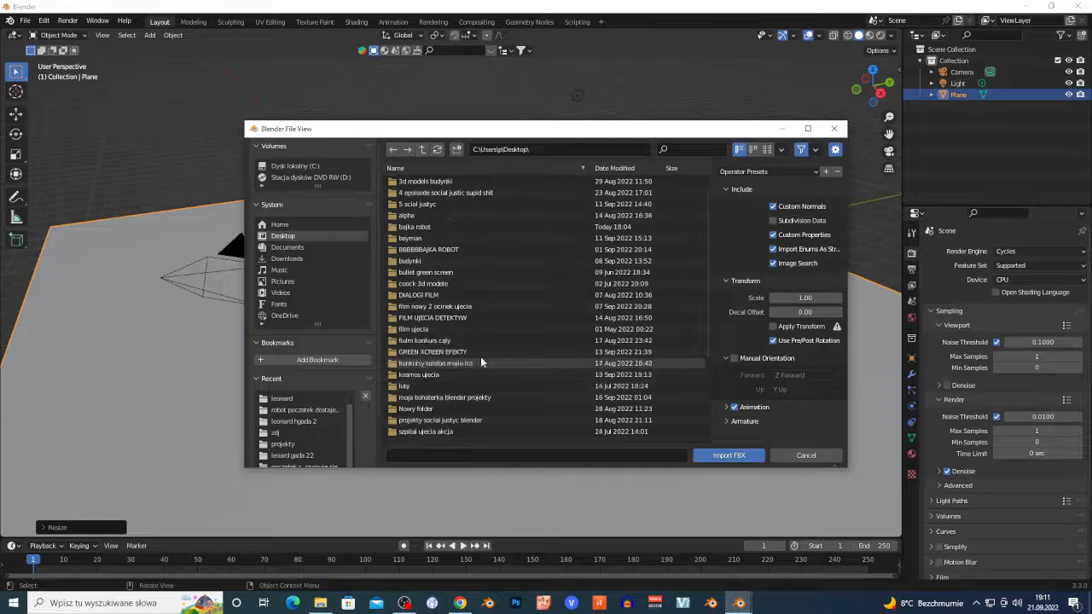
scroll(499, 397, down, 1)
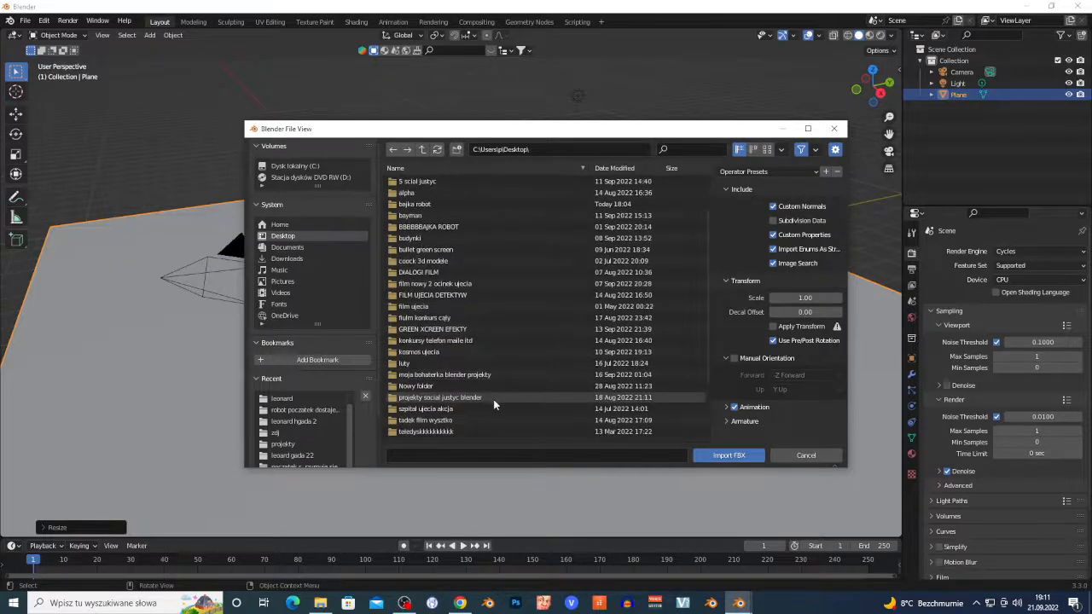
scroll(483, 399, up, 2)
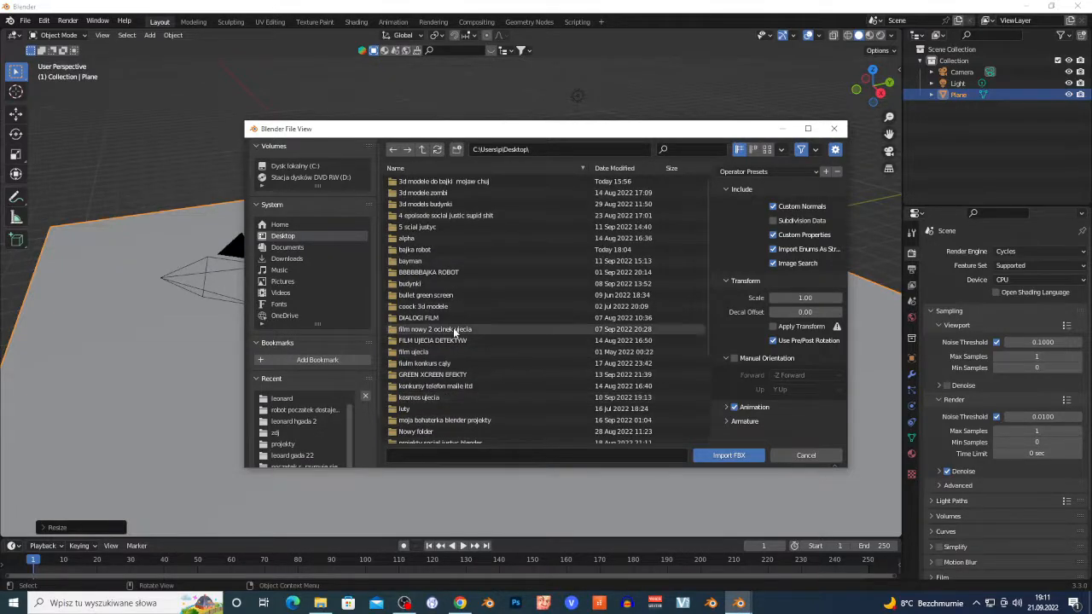
Import building_geo_021.fbx from the ArtStation sci-fi city buildings kitbash pack inside the 3d models budynki folder
double_click(498, 205)
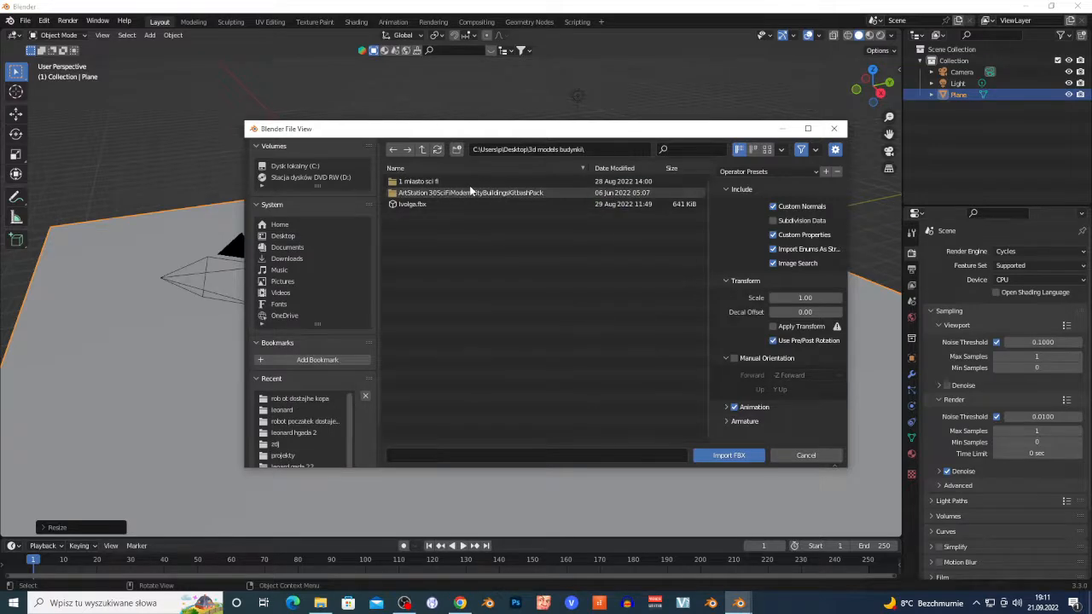
double_click(468, 192)
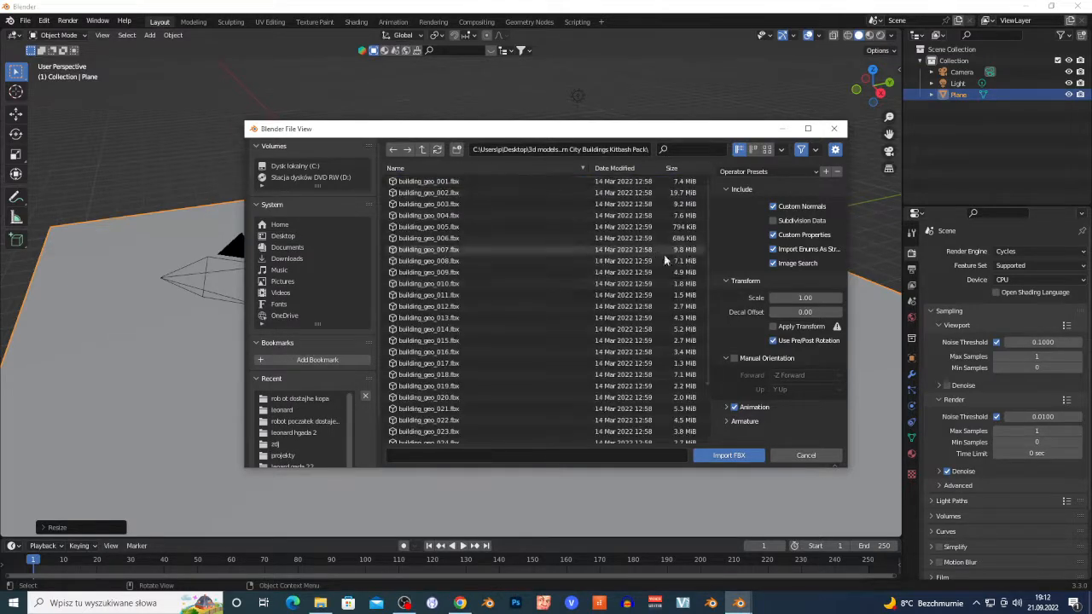
scroll(695, 398, down, 1)
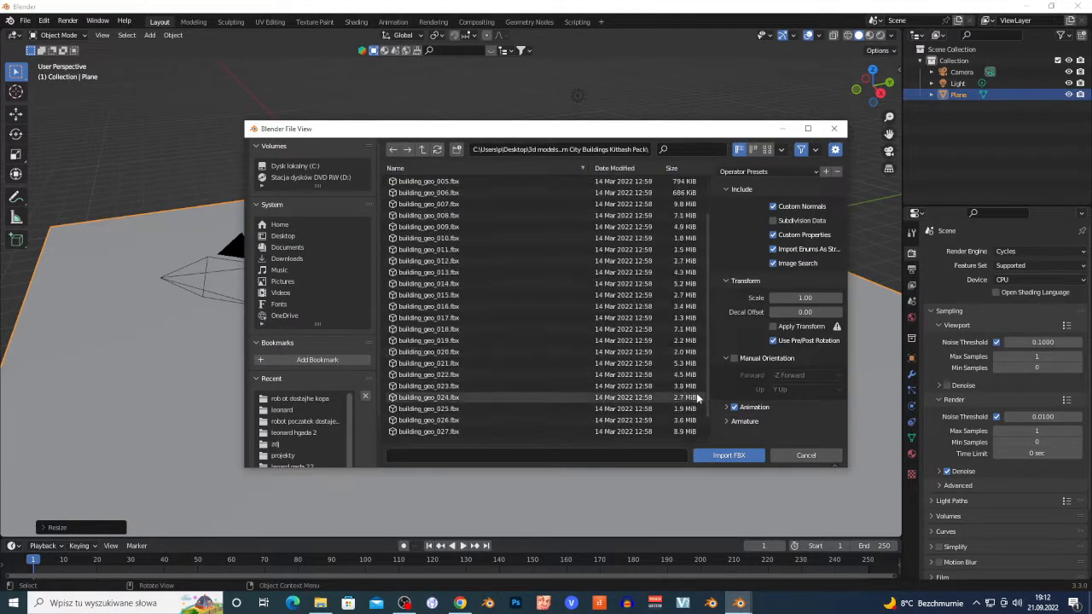
double_click(625, 360)
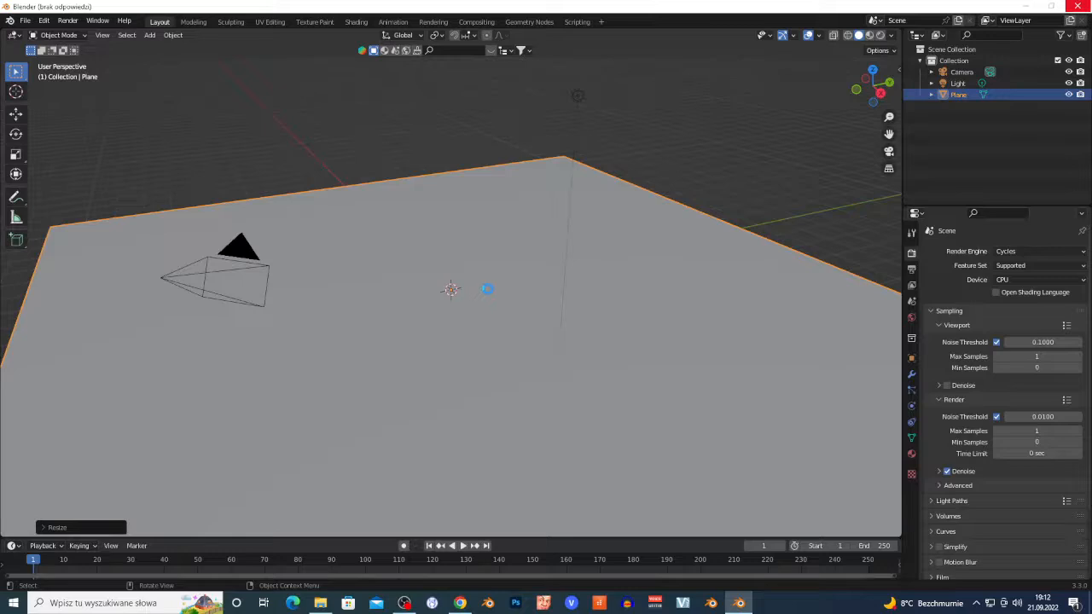
Scale down the imported skyscraper and move it along the negative X axis toward the rear of the plane
scroll(625, 276, down, 8)
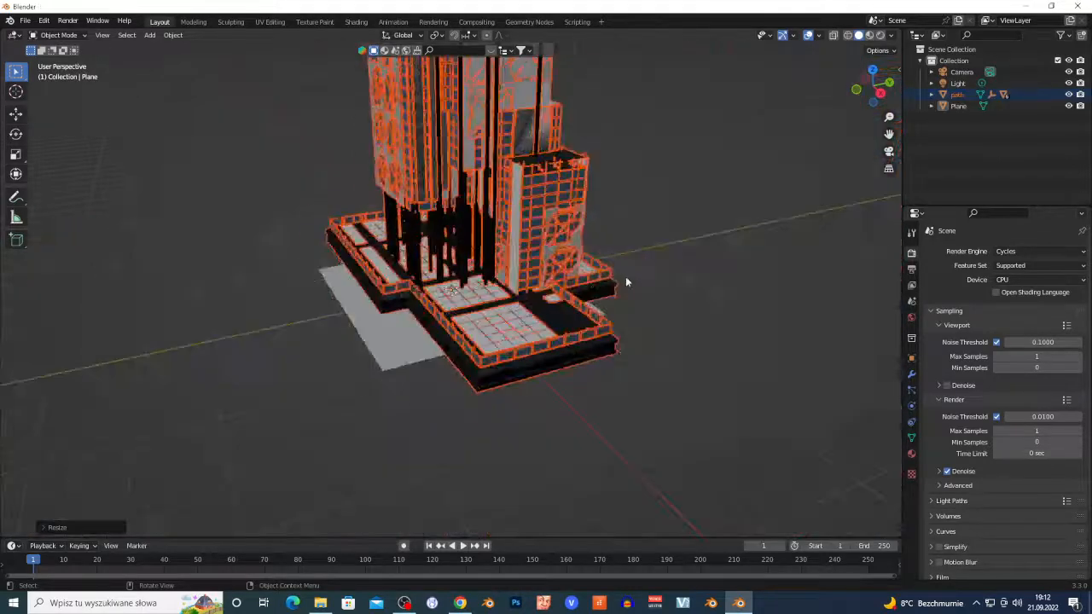
key(s)
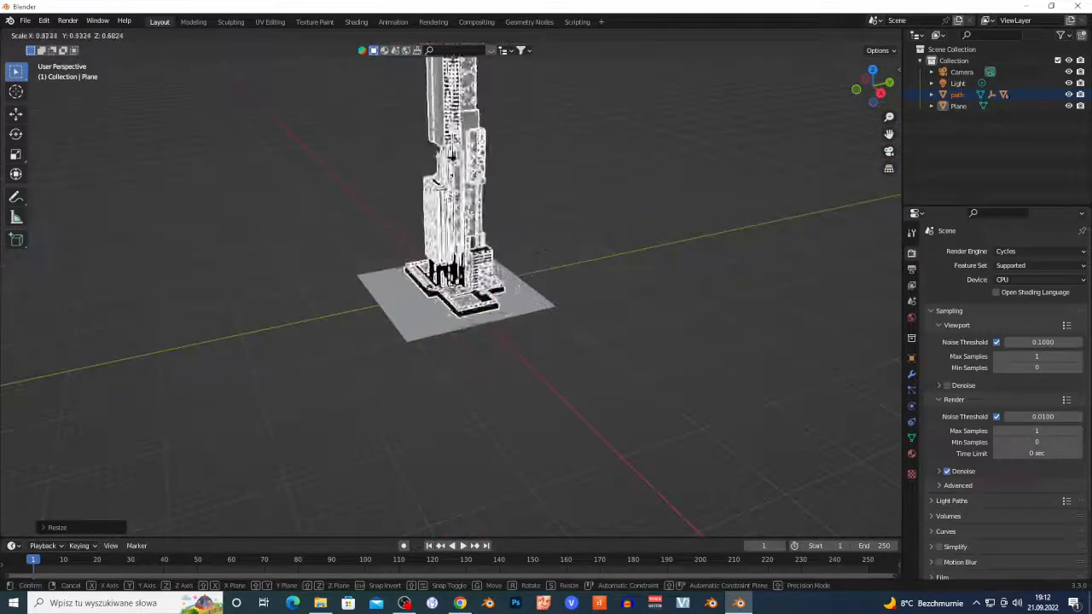
click(515, 283)
key(g)
key(y)
key(x)
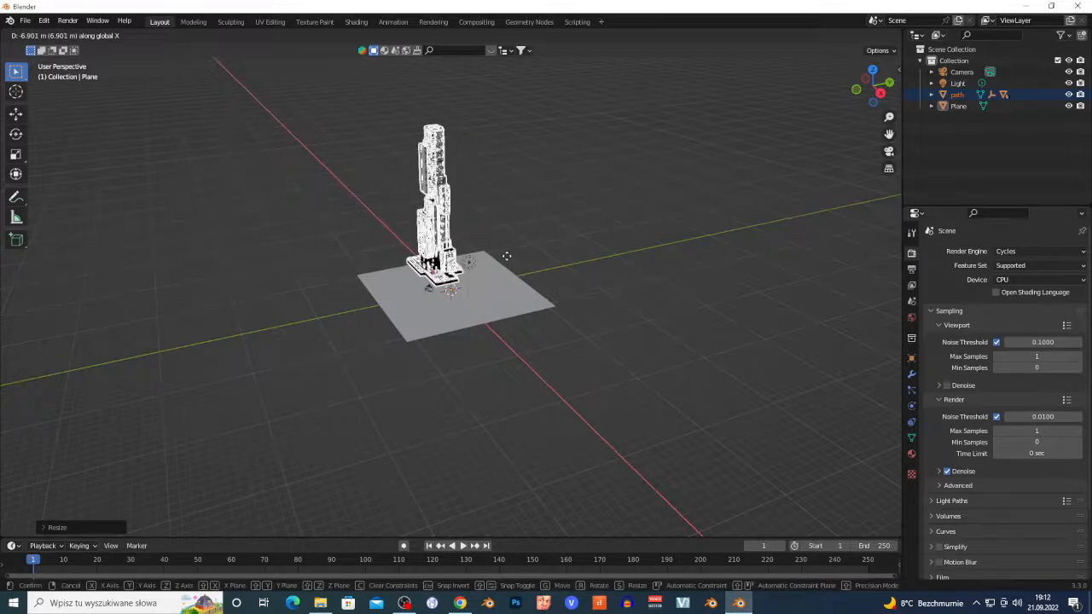
click(516, 283)
scroll(521, 282, up, 5)
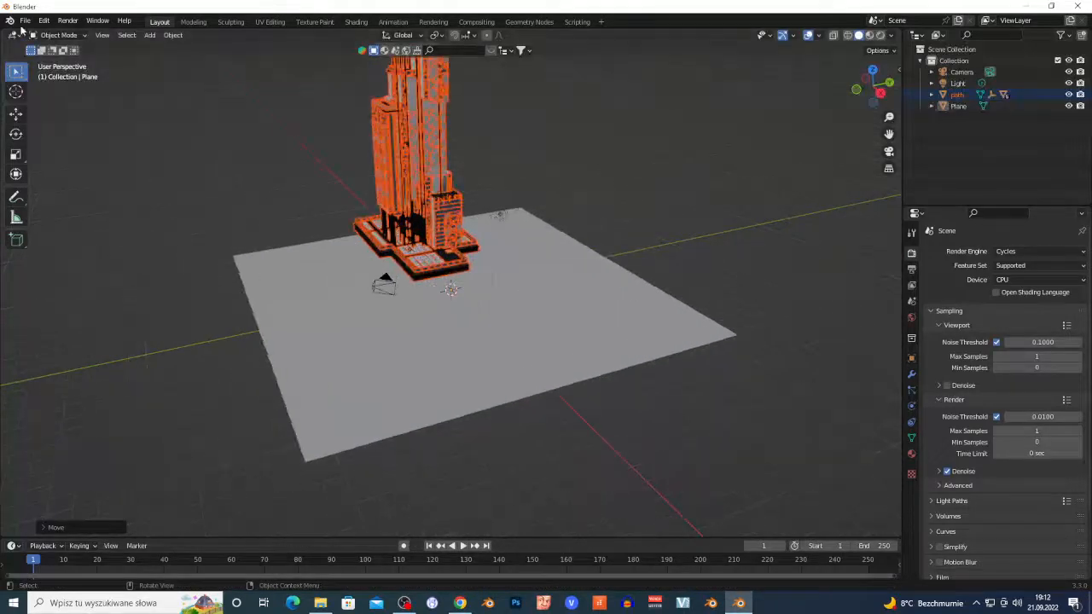
Import building_geo_015.fbx from the same kitbash pack folder as a second building
click(25, 21)
mouse_move(73, 170)
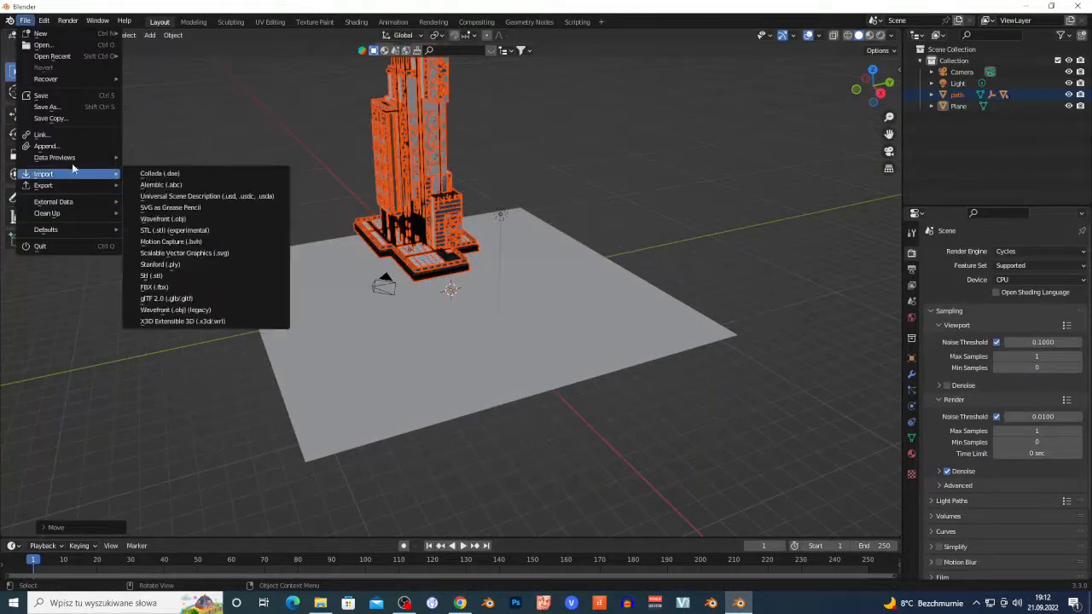
click(202, 289)
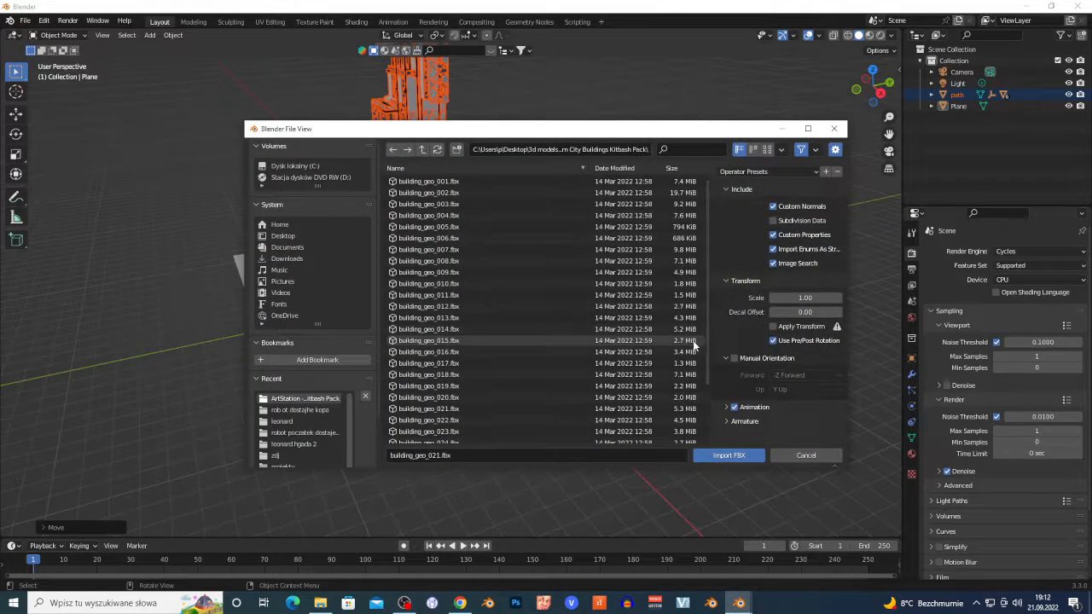
double_click(692, 342)
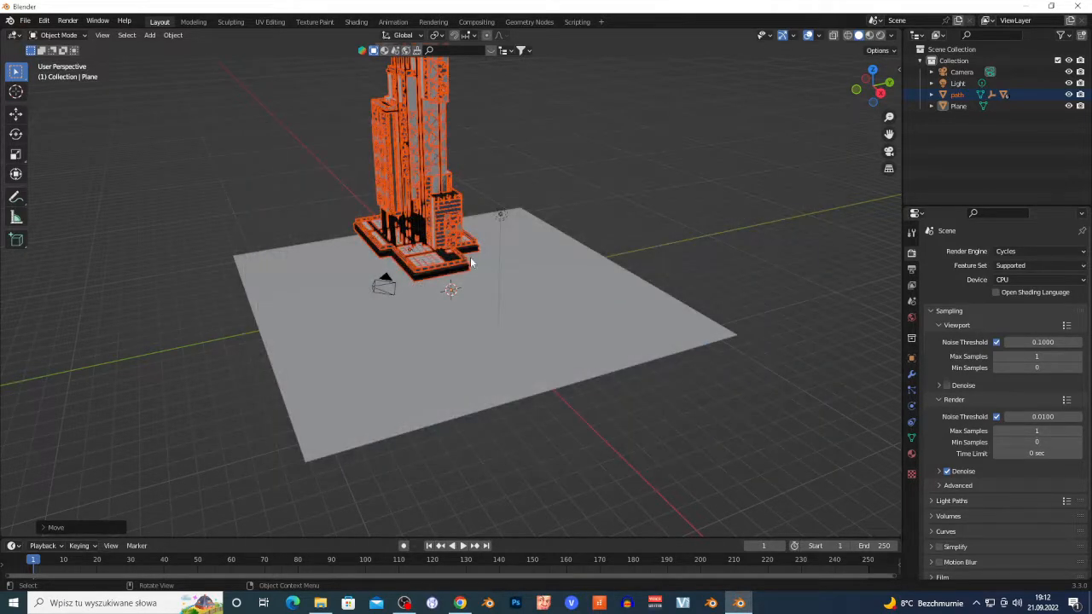
Scale down the second building and move it along the Y axis to one side of the skyscraper
key(s)
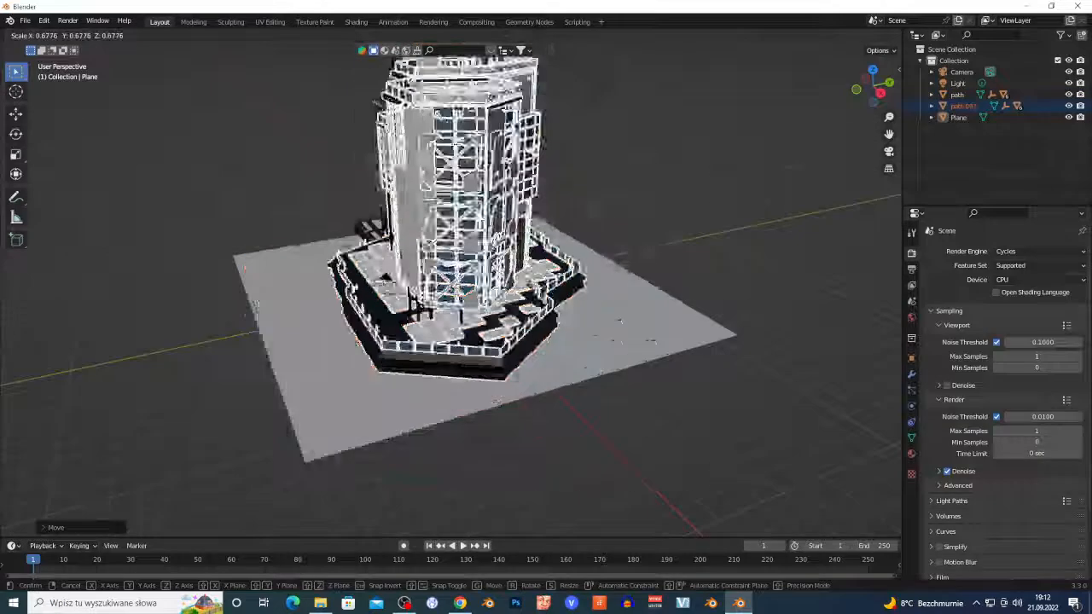
click(522, 286)
key(g)
key(y)
click(384, 290)
Move the second building about -5.5 m along X and shift it along Y closer to the skyscraper
key(g)
key(y)
key(x)
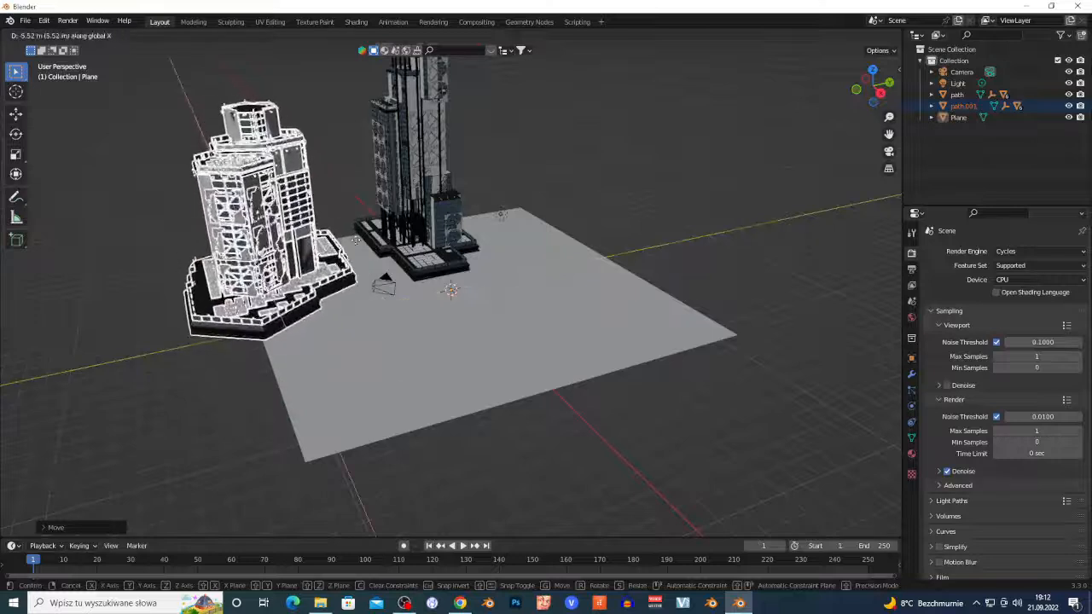
click(356, 238)
key(g)
key(y)
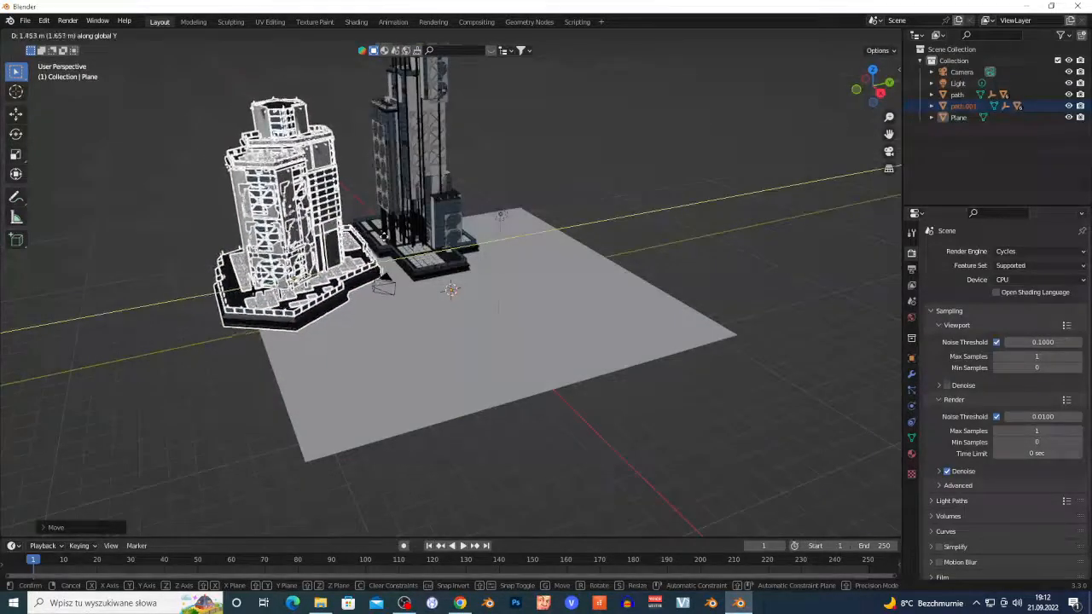
key(Return)
Import building_geo_029.fbx from the kitbash pack folder as a third building
click(26, 21)
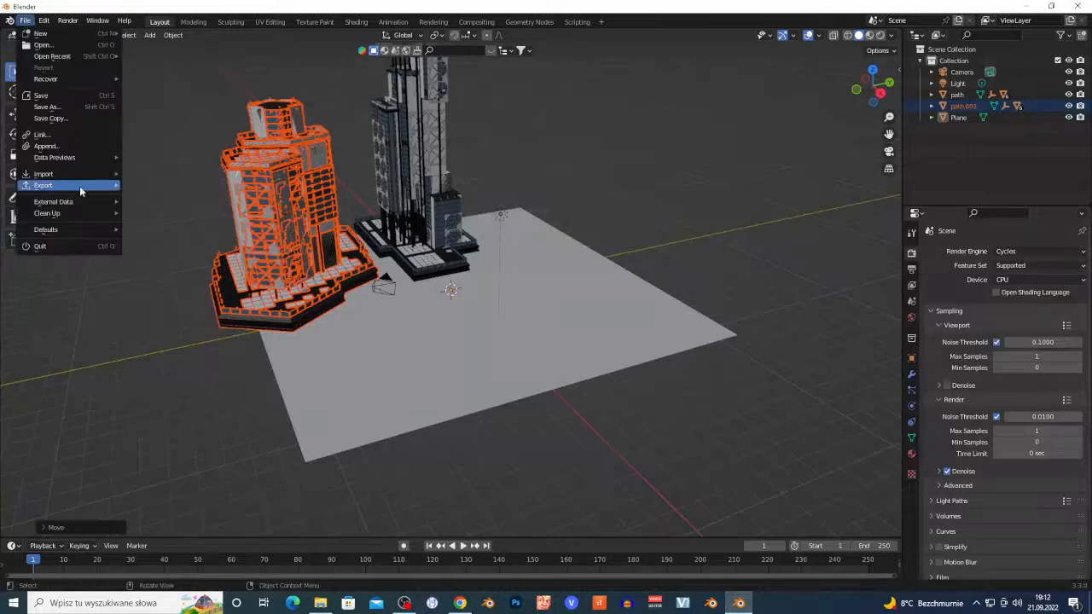
mouse_move(82, 177)
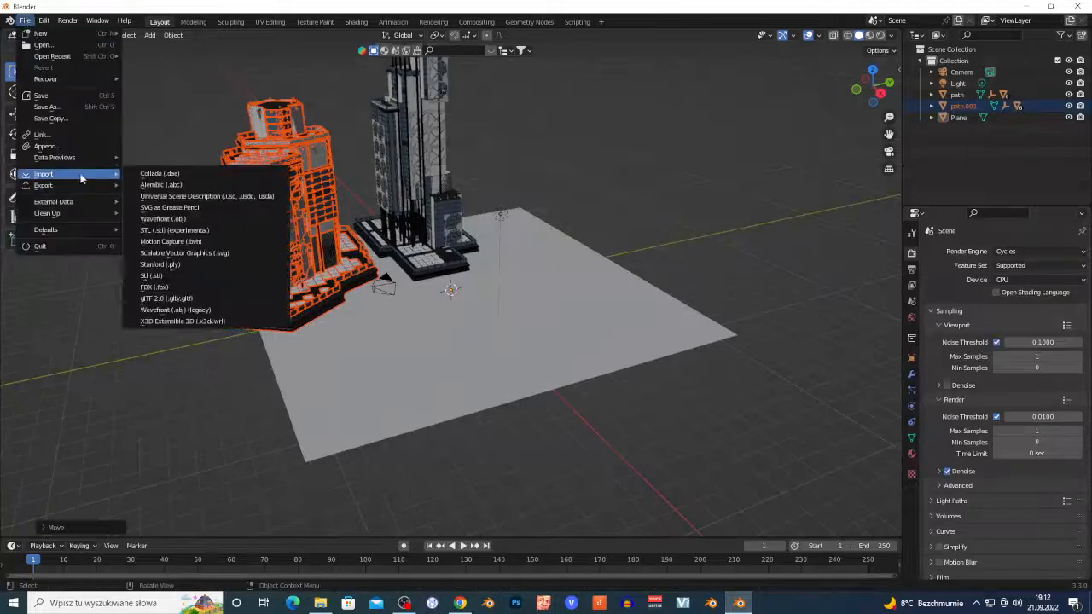
click(193, 288)
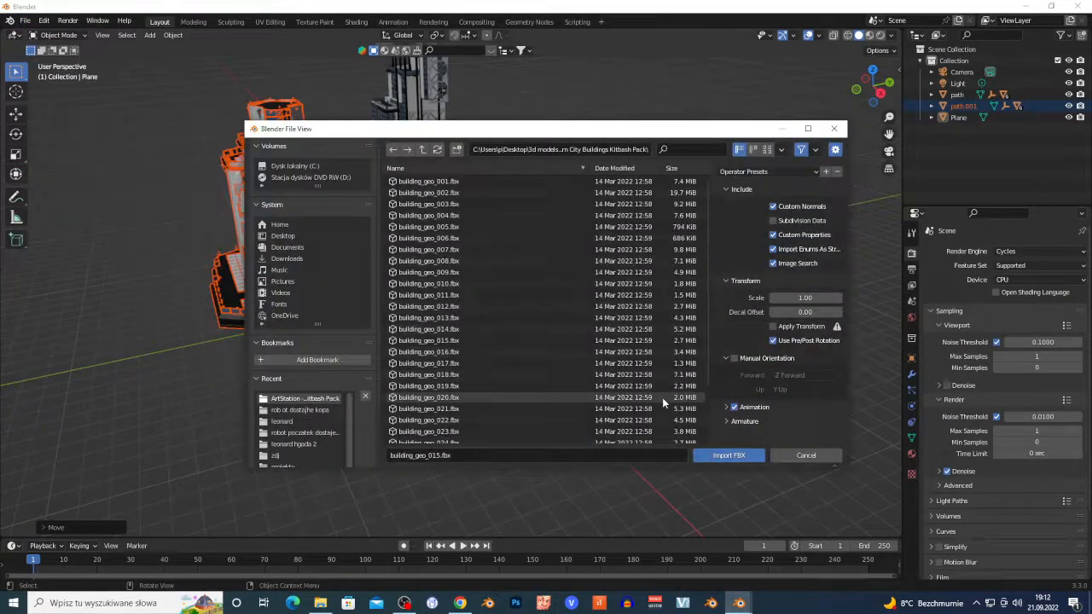
scroll(662, 401, down, 3)
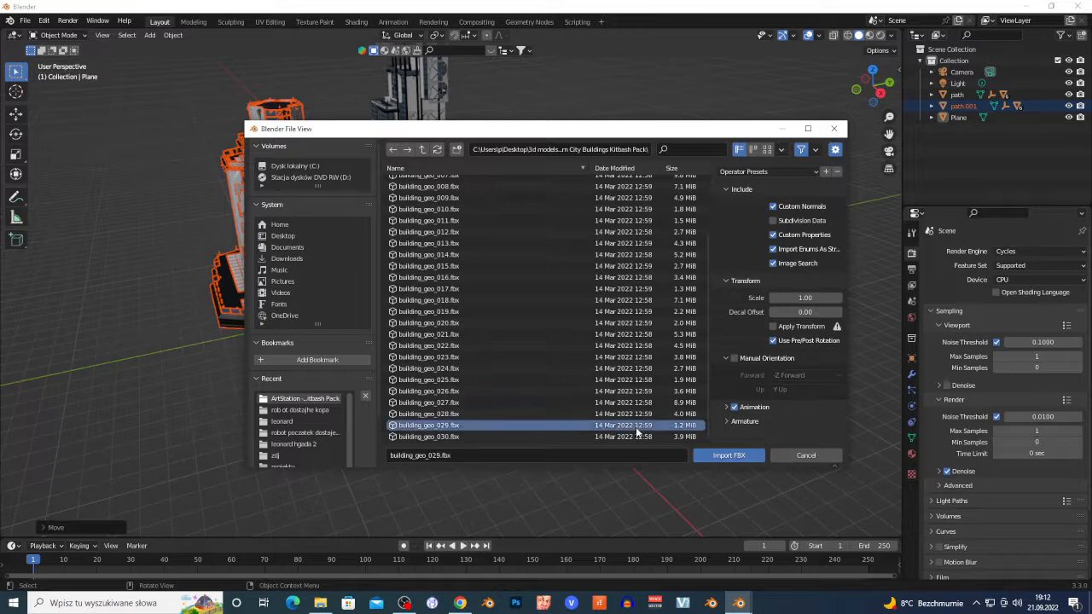
double_click(636, 427)
Scale down the third building and move it beside the skyscraper, opposite the second building, at the rear of the plane
key(g)
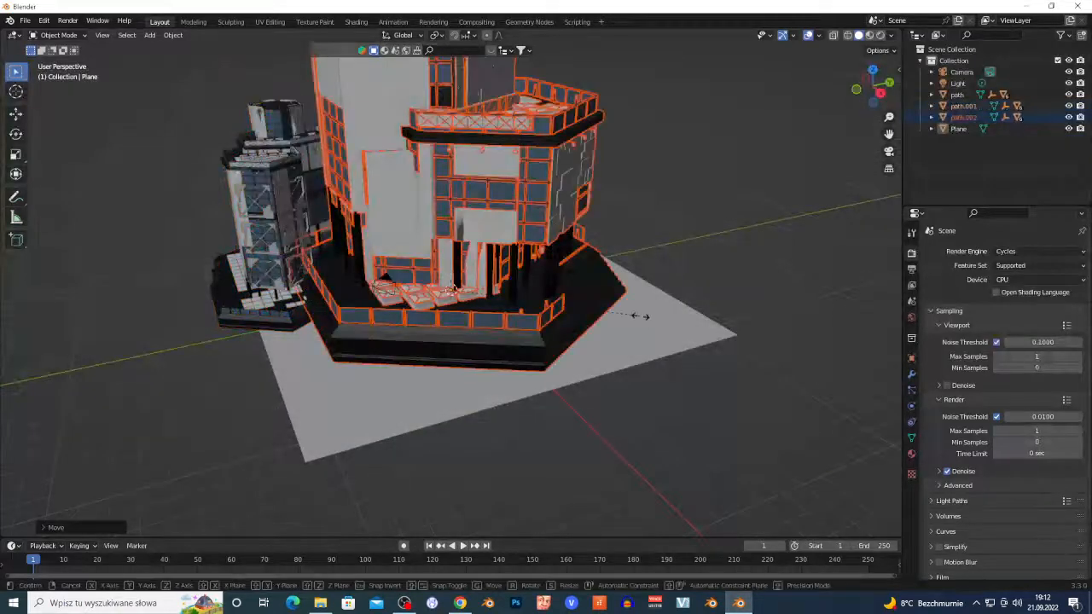
click(516, 269)
key(g)
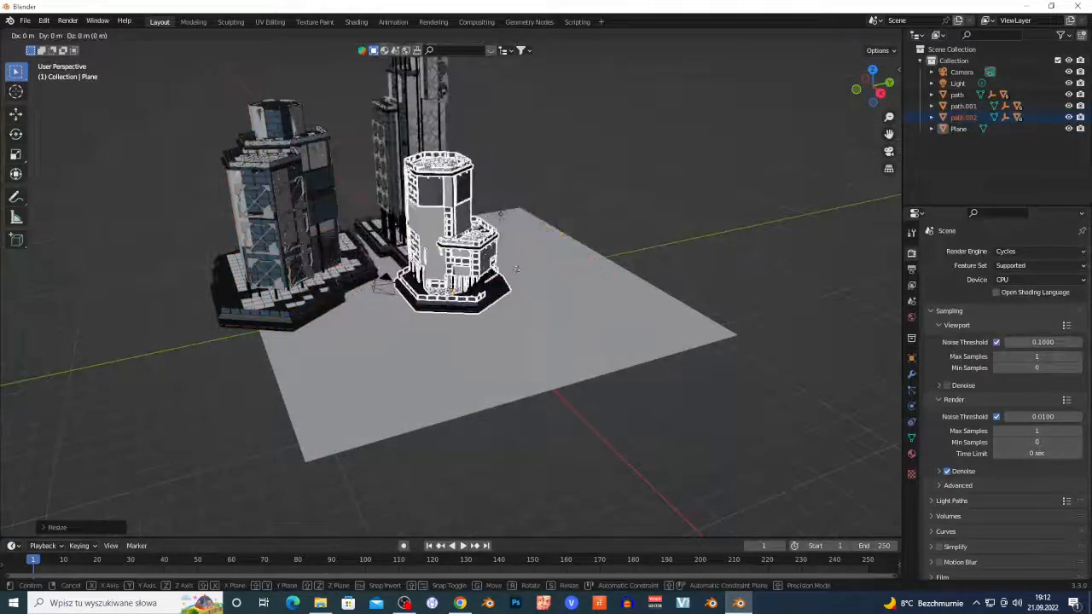
key(x)
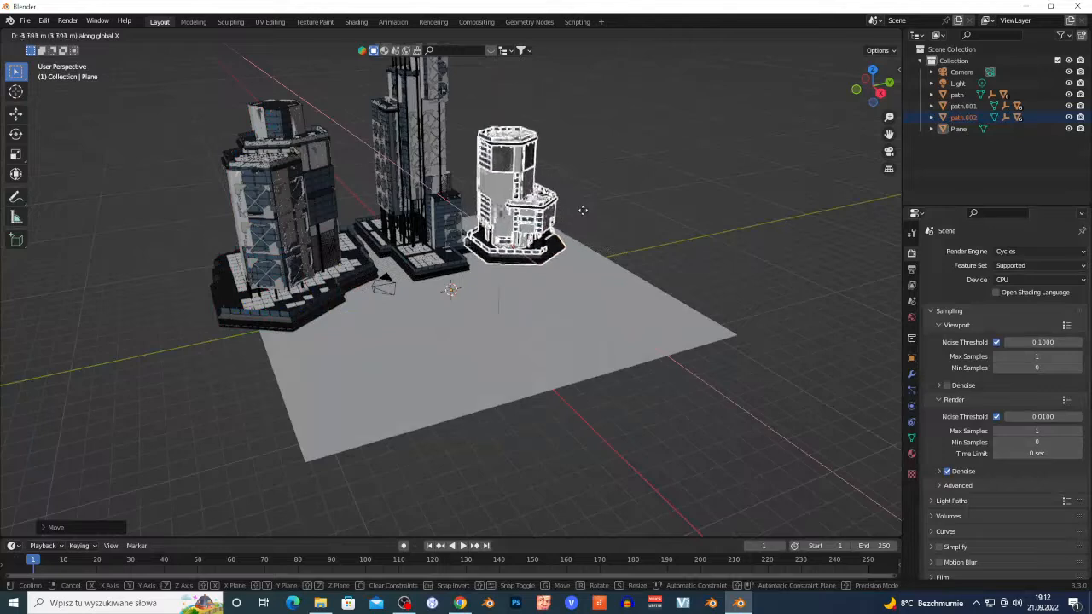
click(583, 215)
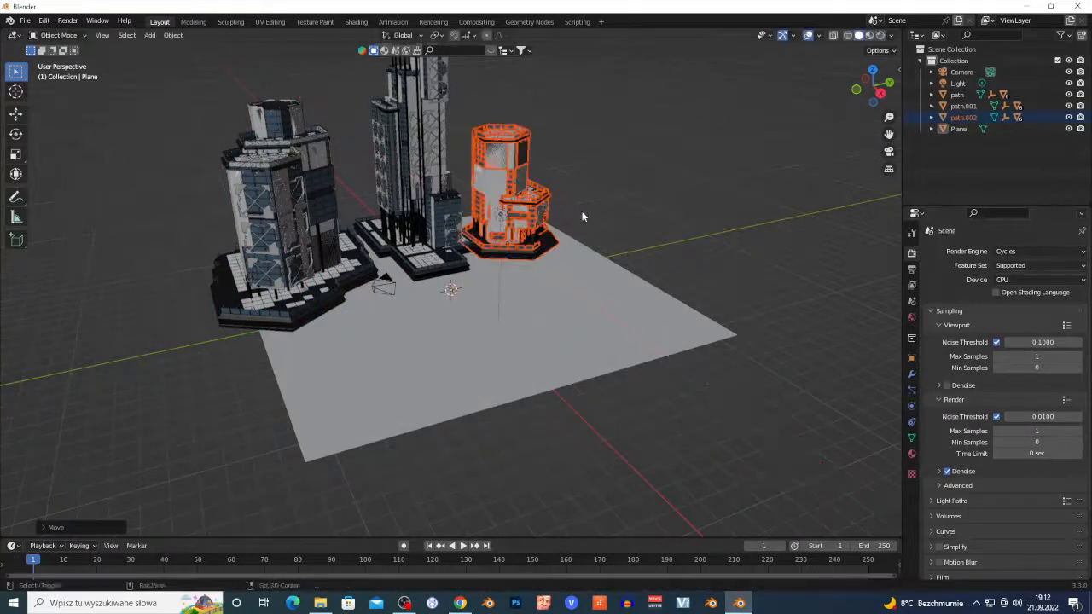
Walk through the scene to examine the three buildings from near ground level on the plane
key(w)
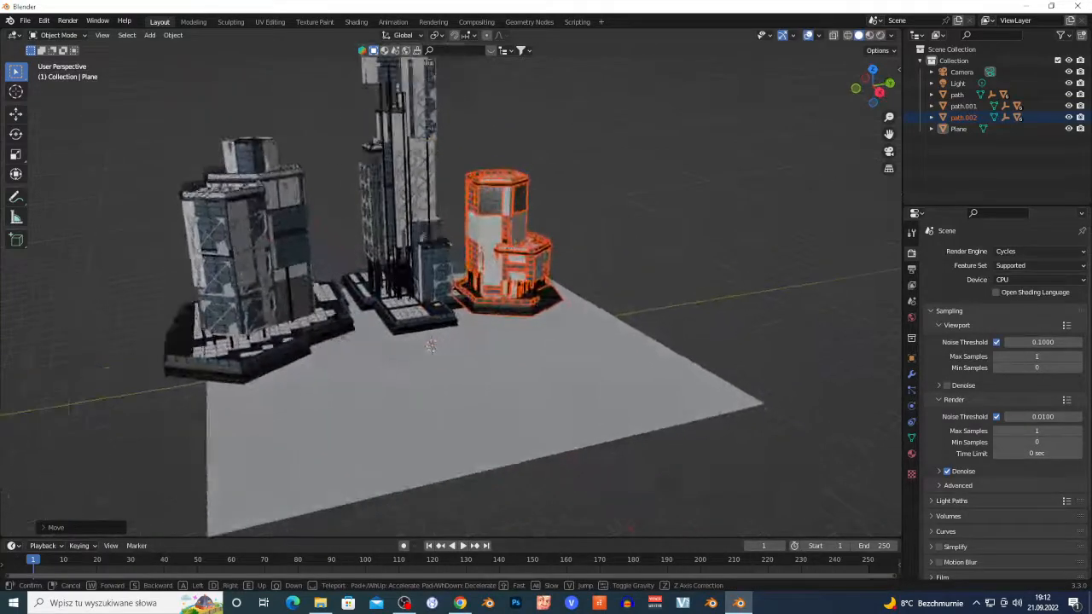
key(q)
key(w)
key(d)
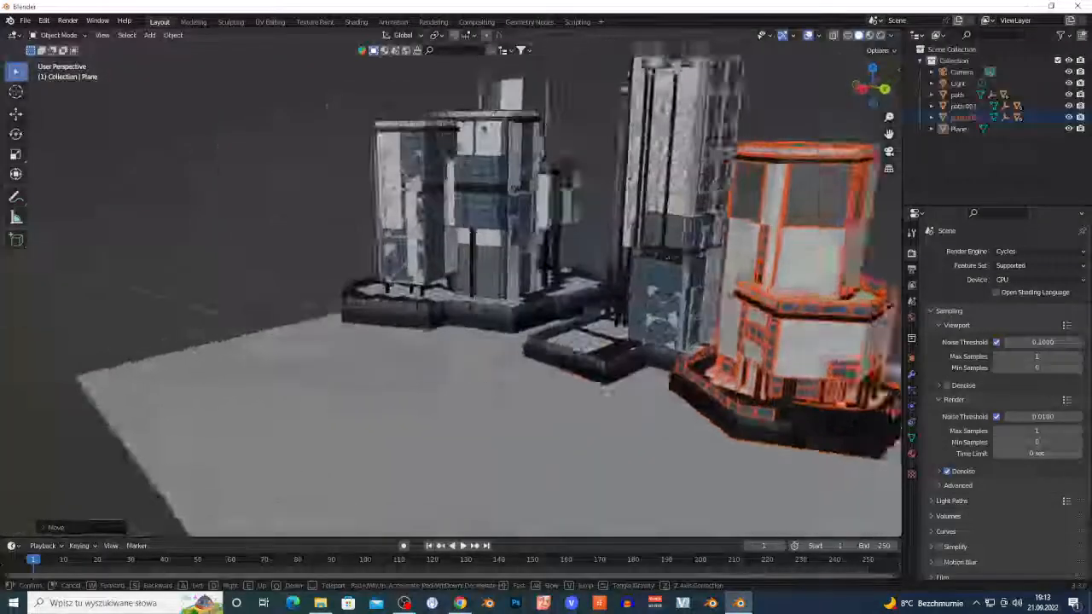
key(q)
key(s)
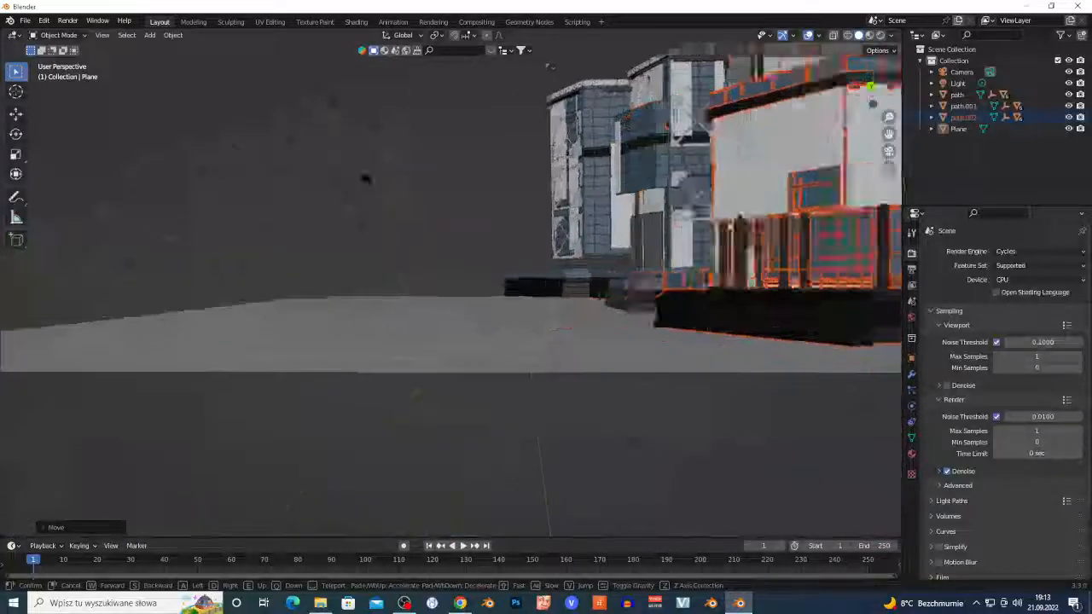
key(w)
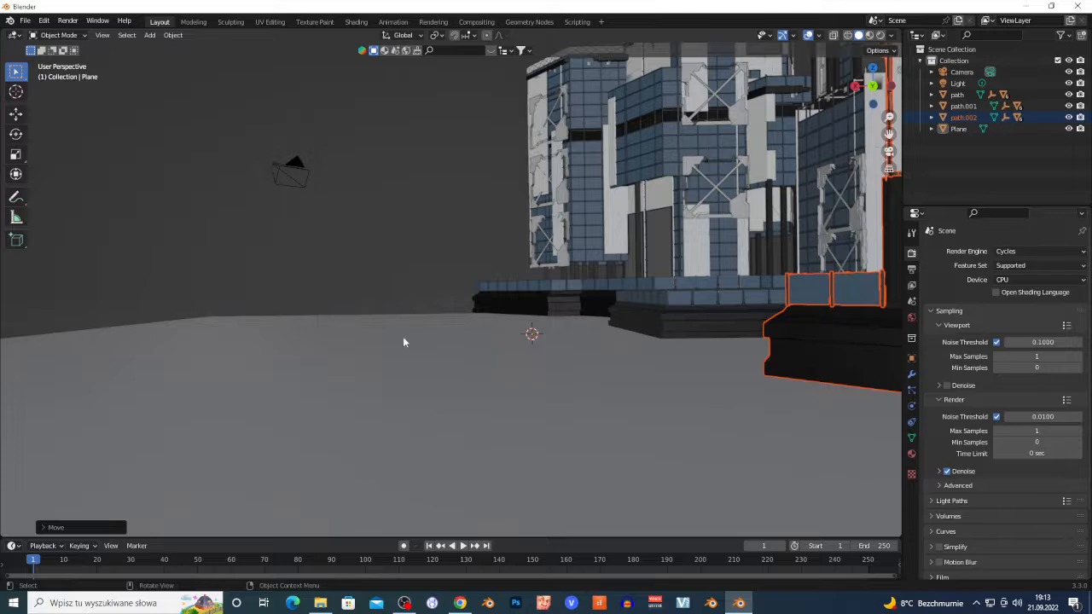
Import building_geo_029.fbx from the kitbash pack folder again as a fourth building
key(shift+grave)
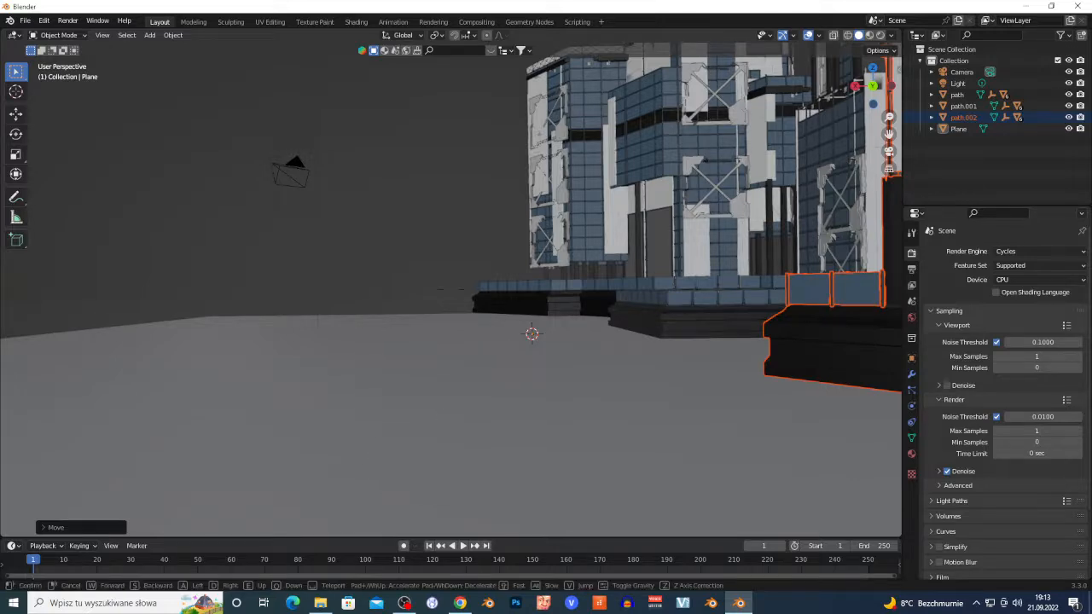
key(s)
key(e)
key(a)
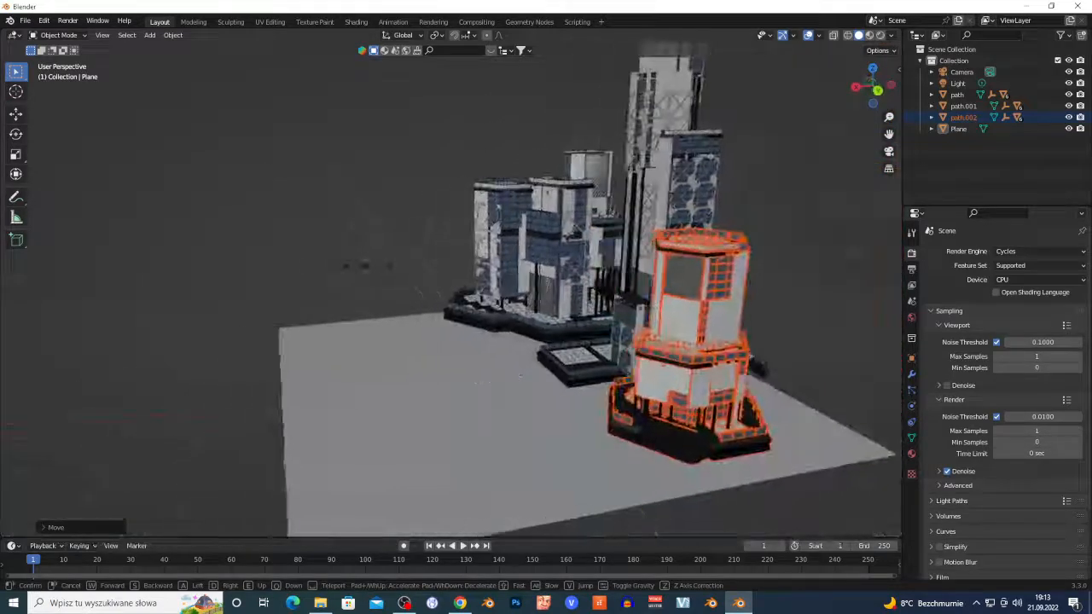
click(23, 49)
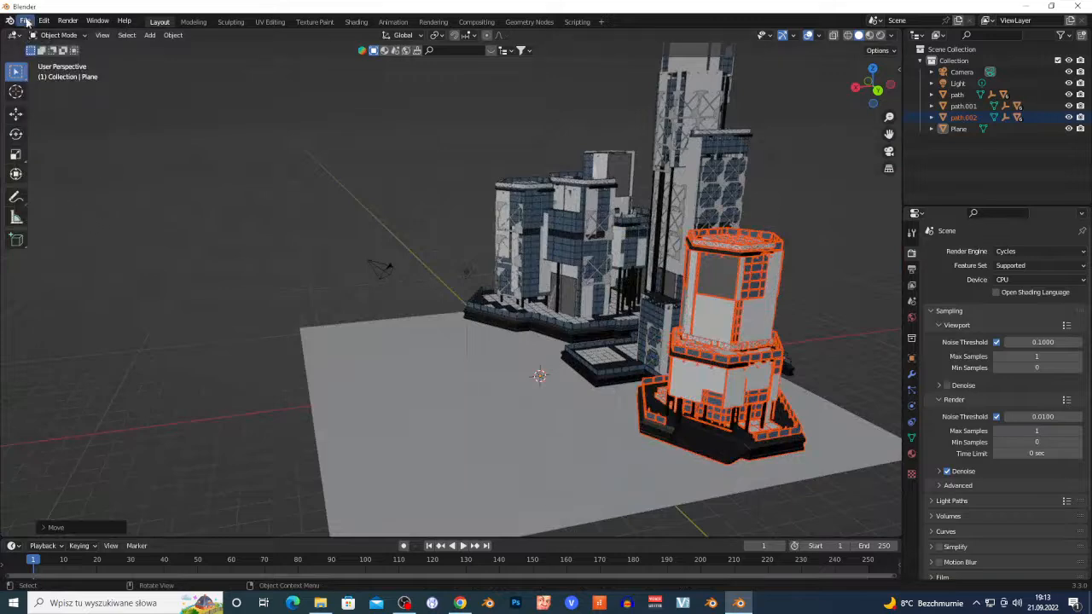
click(26, 22)
mouse_move(102, 177)
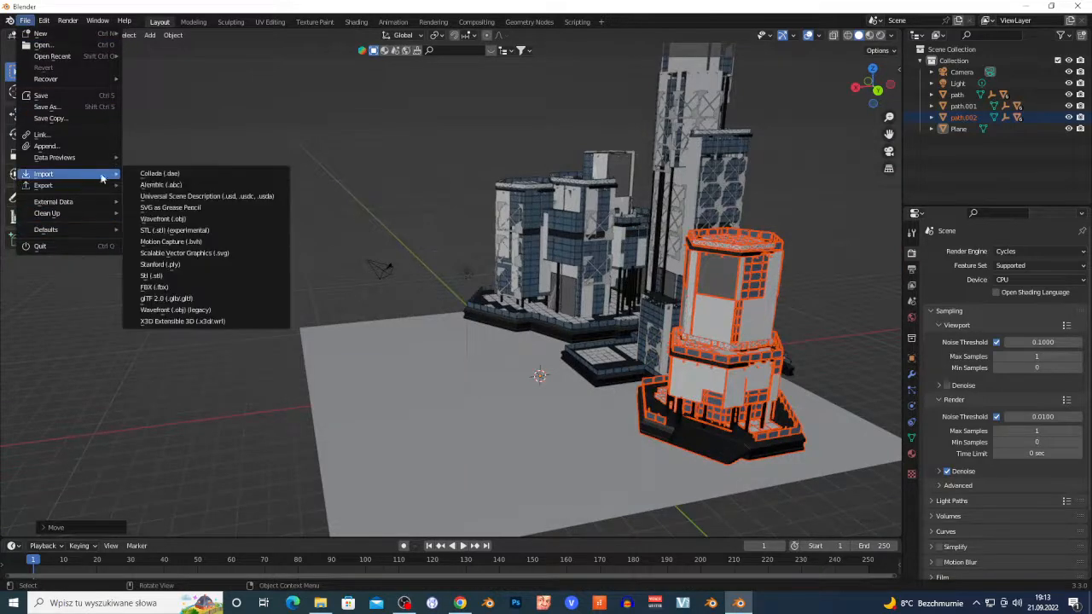
click(189, 289)
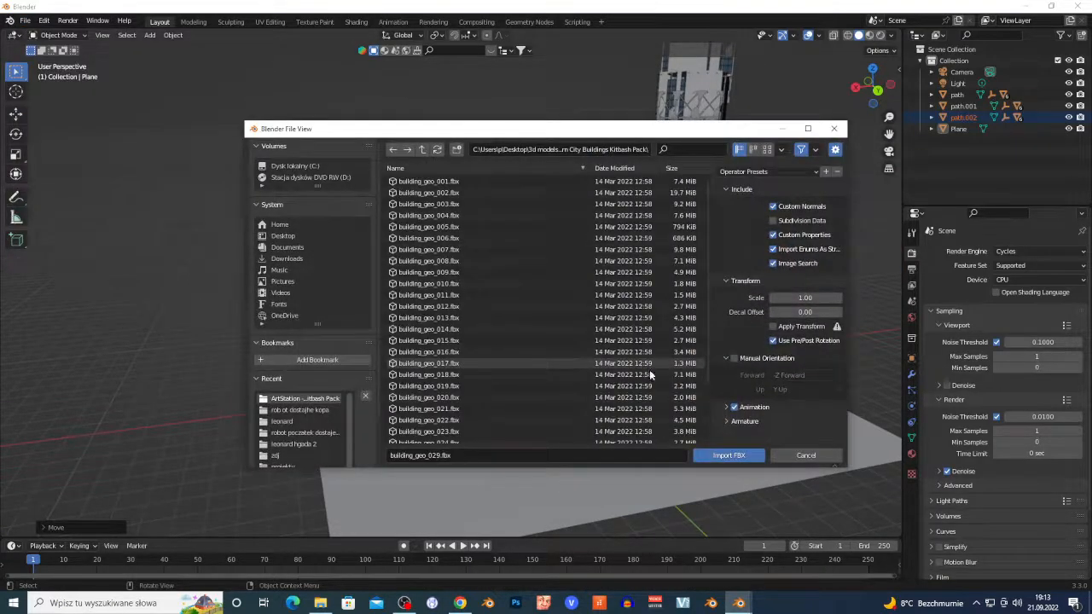
scroll(639, 415, down, 2)
double_click(613, 420)
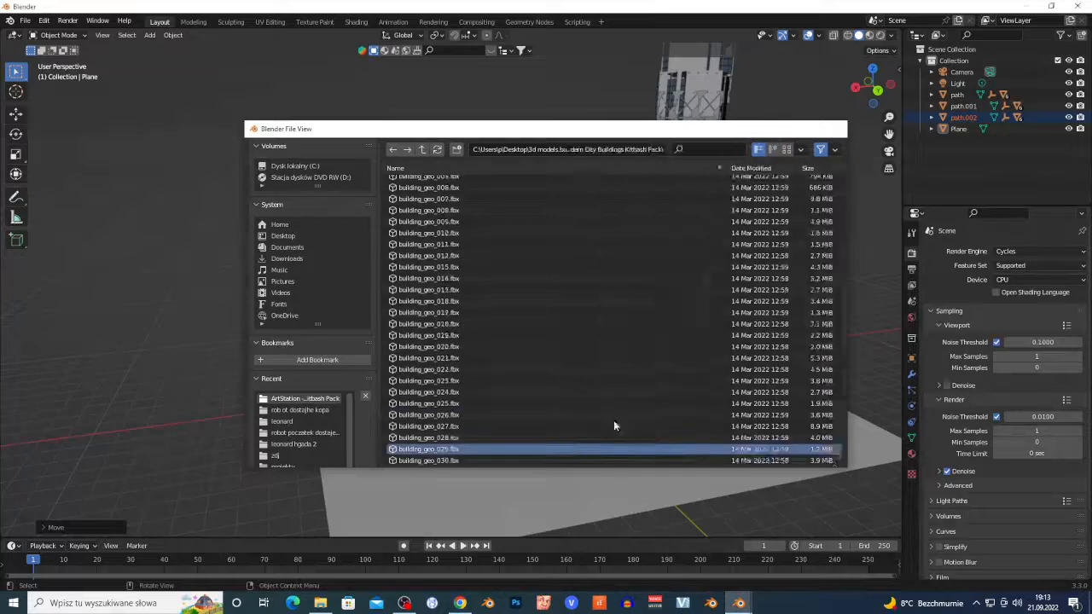
Scale down the fourth building and move it along Y and X to the corner of the plane across from the third building
key(KP_Decimal)
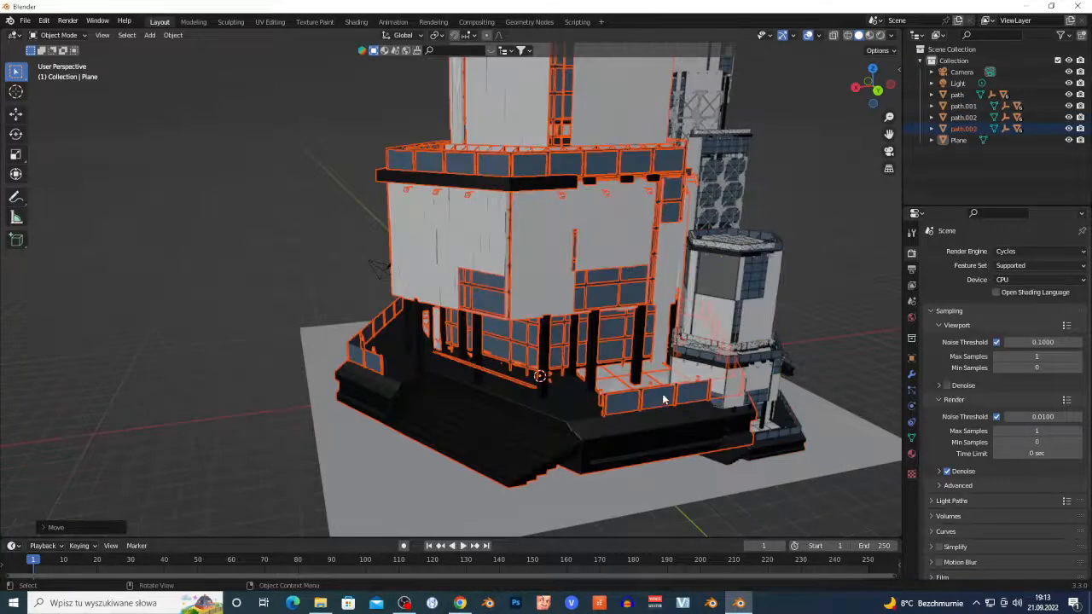
key(s)
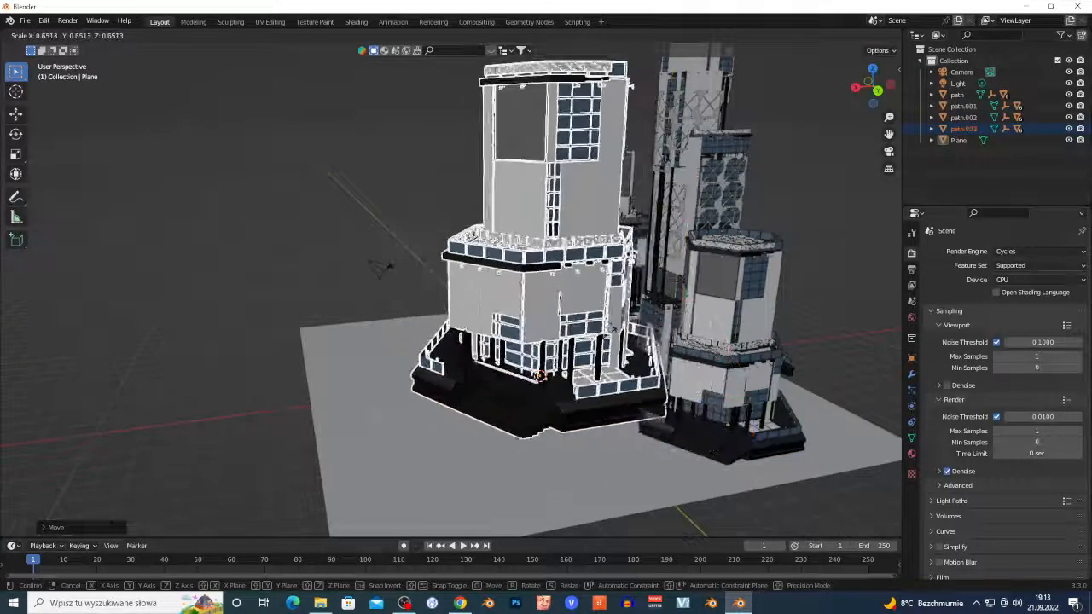
click(524, 386)
key(g)
key(y)
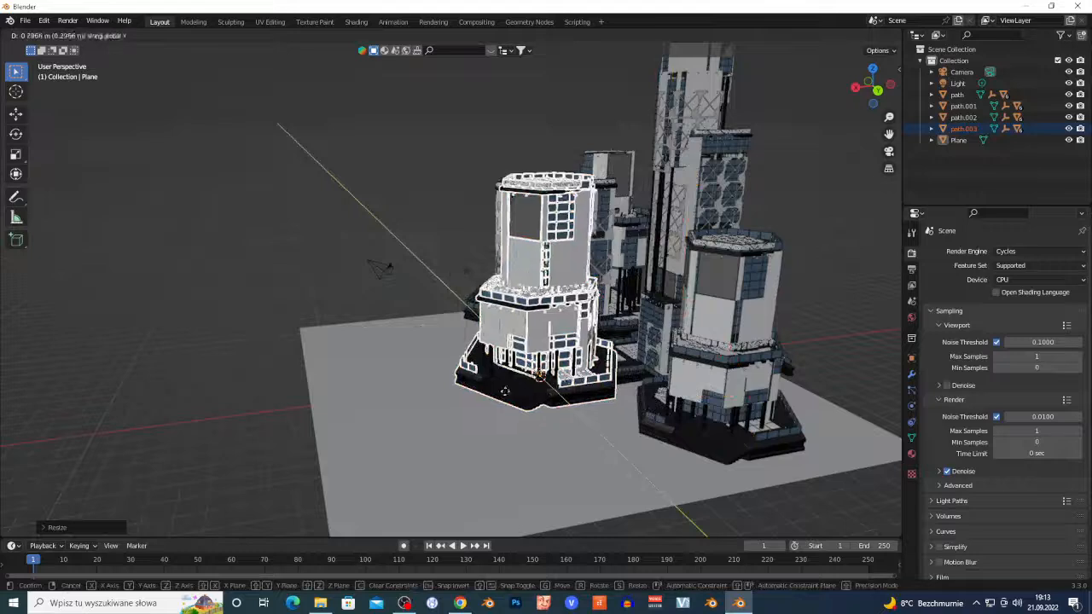
click(683, 440)
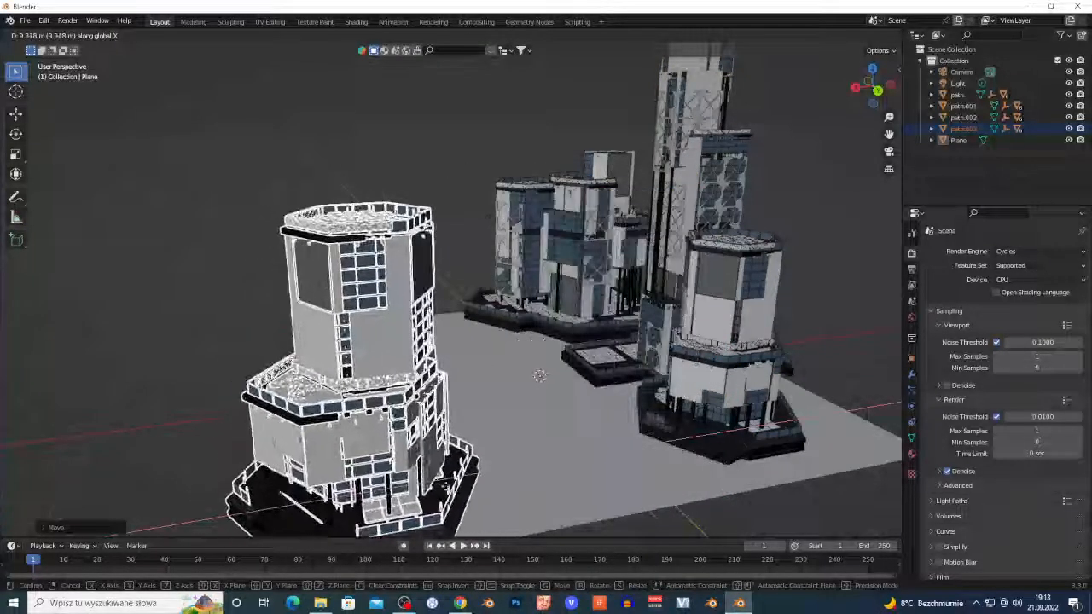
click(505, 487)
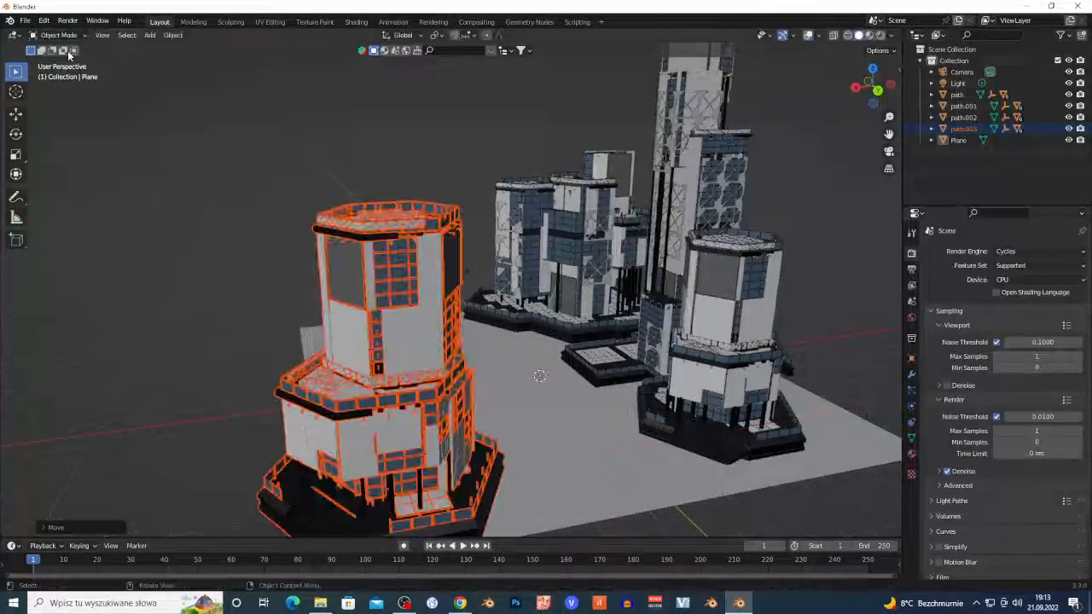
Import building_geo_019.fbx, the cylindrical tower, as a fifth building
click(27, 20)
mouse_move(92, 177)
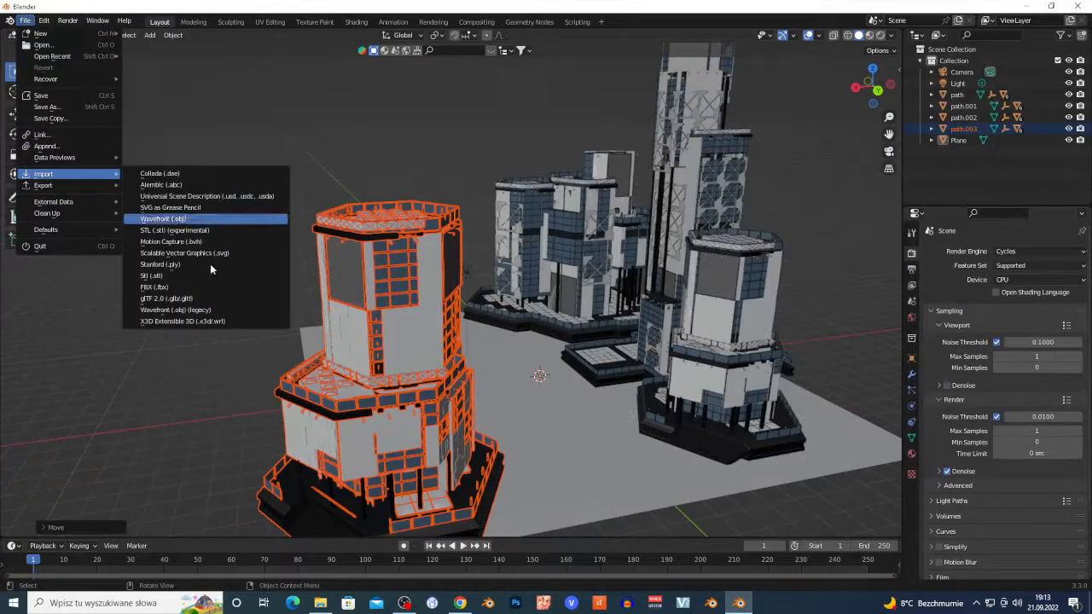
click(170, 287)
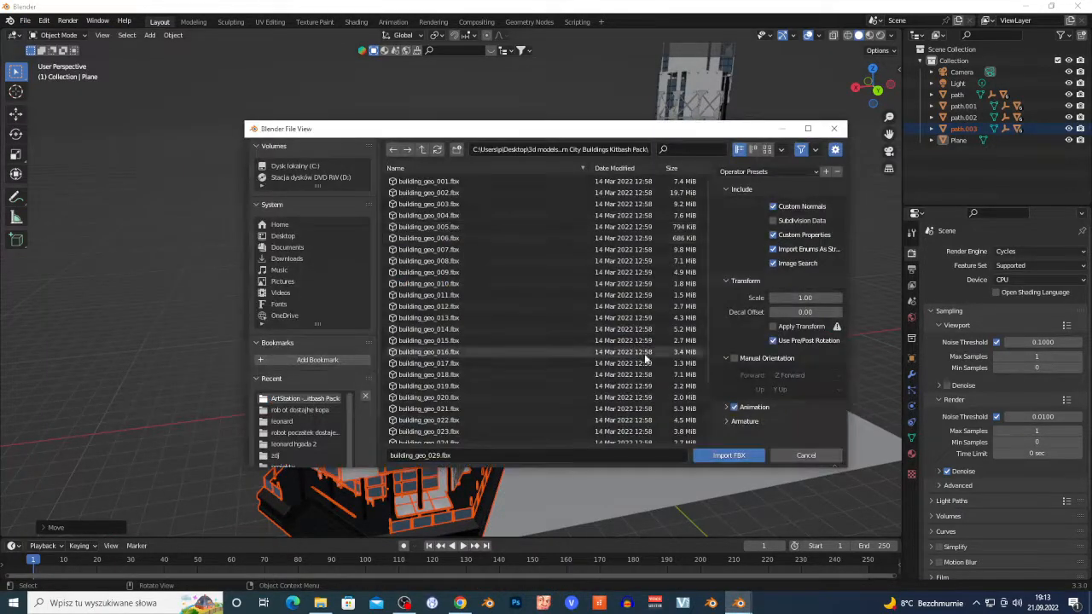
double_click(692, 385)
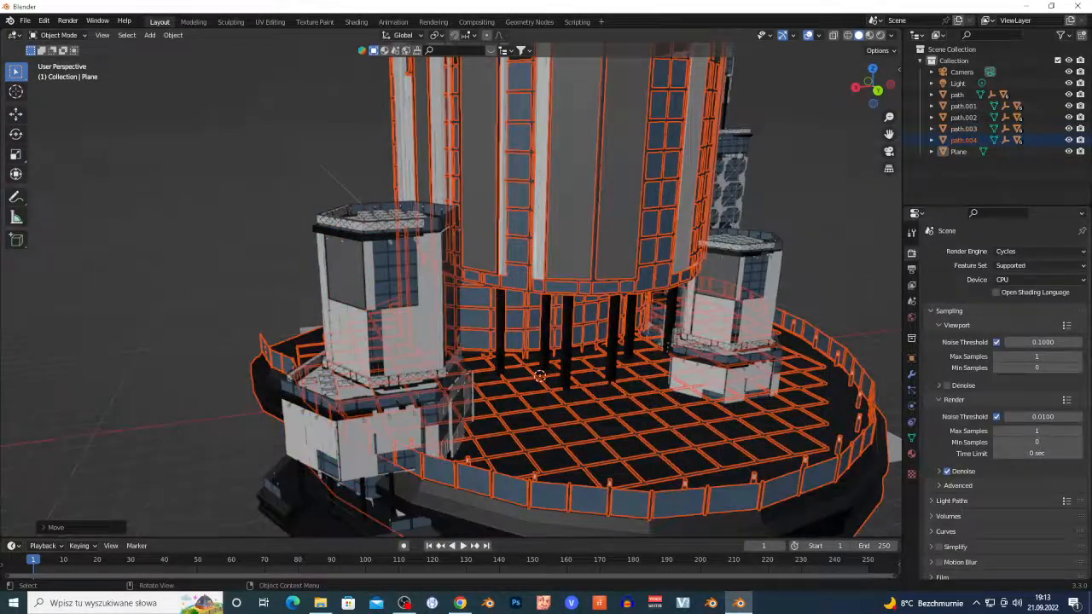
Scale down the cylindrical tower and move it along X to stand behind the fourth building
key(s)
key(Return)
key(g)
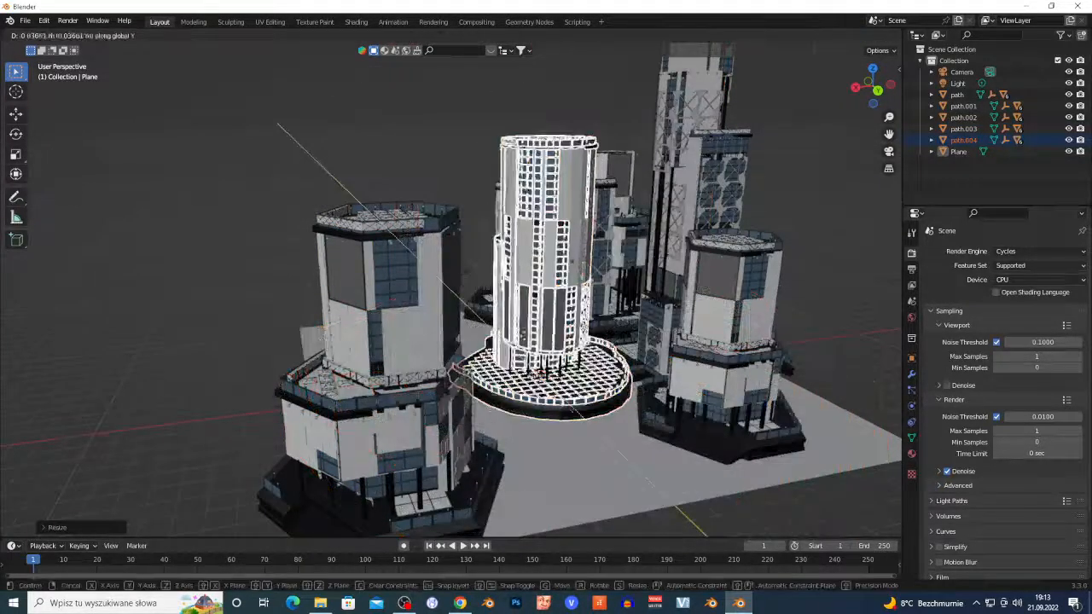
key(x)
click(470, 354)
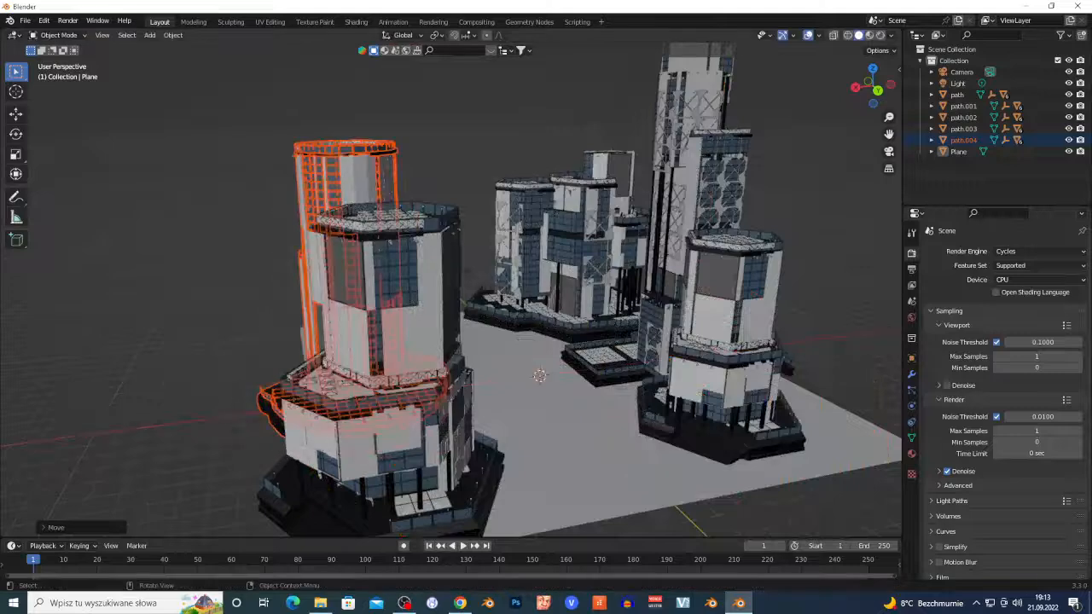
Walk through the scene to examine the five buildings from street level and from above
key(shift+grave)
key(w)
key(d)
key(w)
key(q)
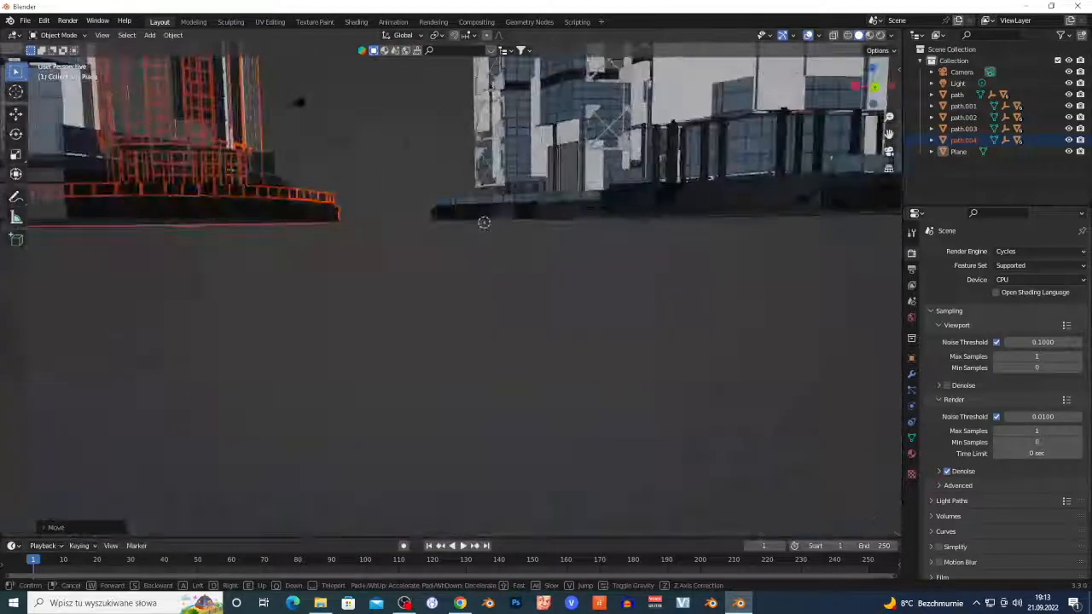
key(e)
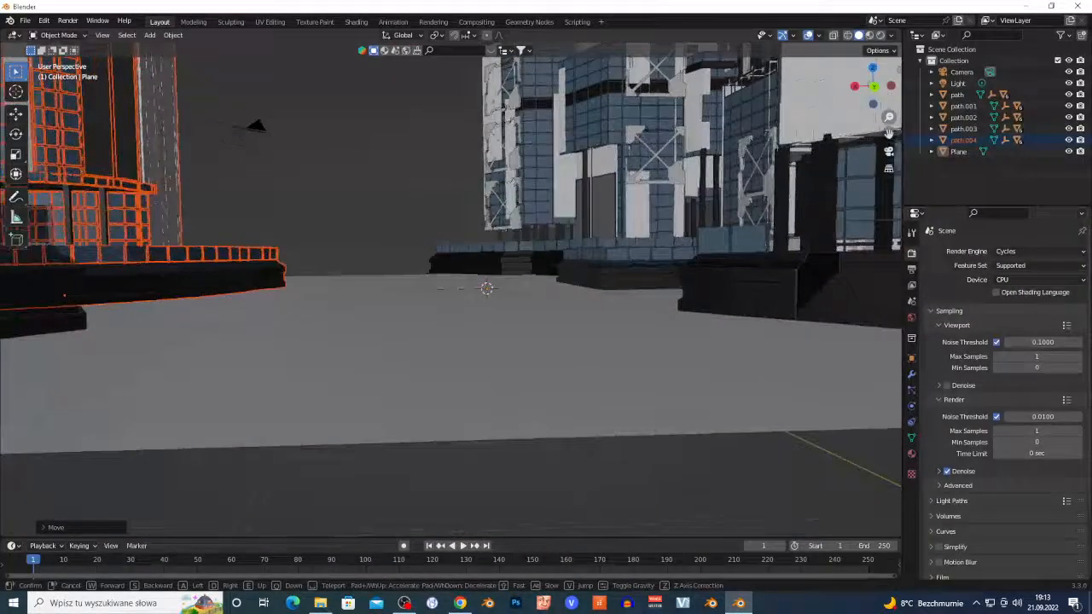
key(e)
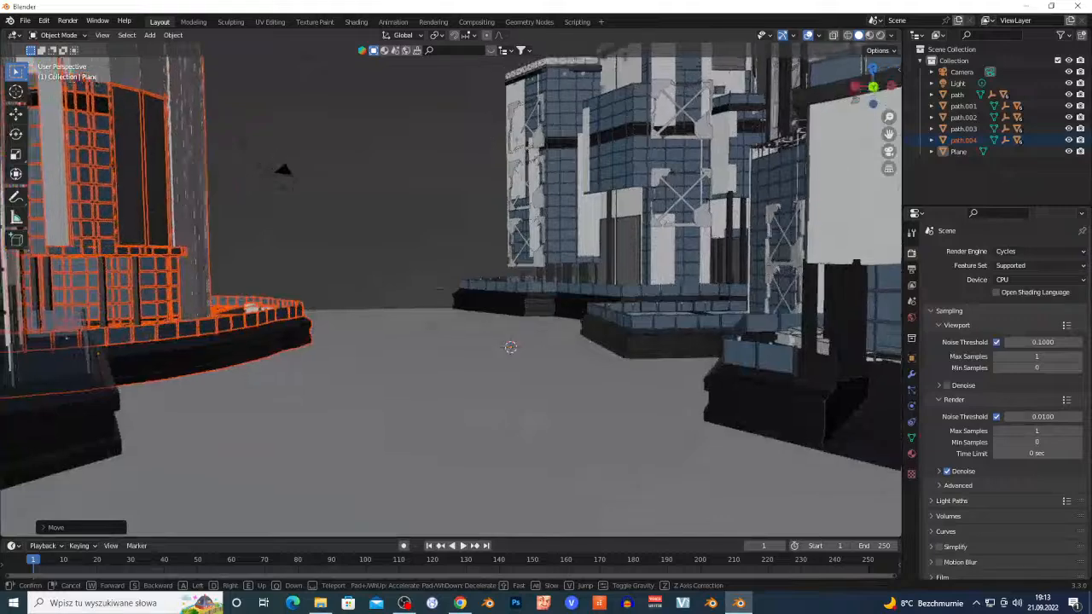
key(q)
key(e)
key(s)
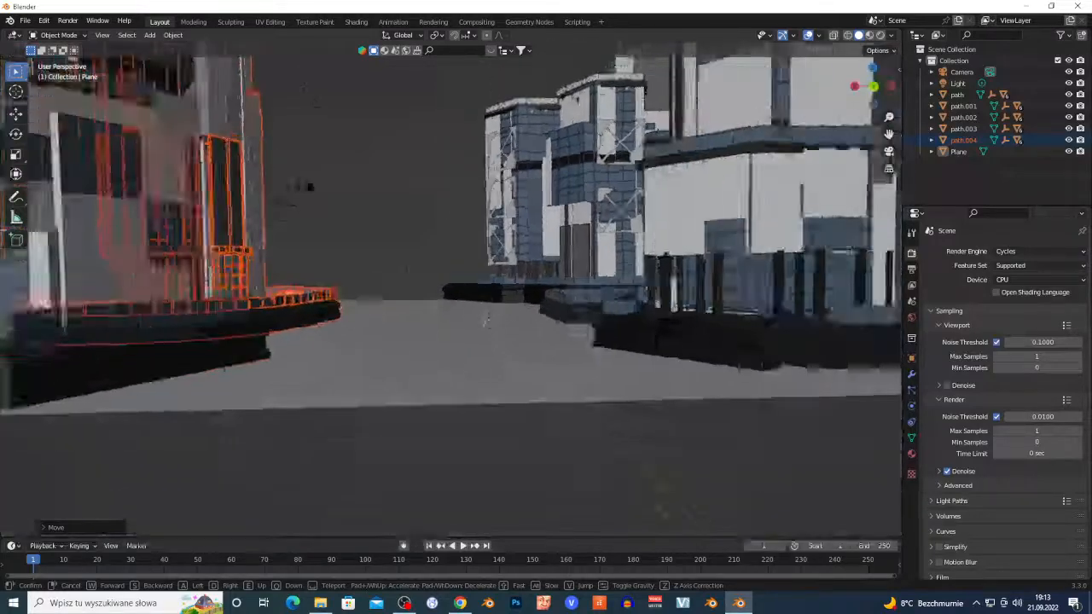
key(e)
key(e)
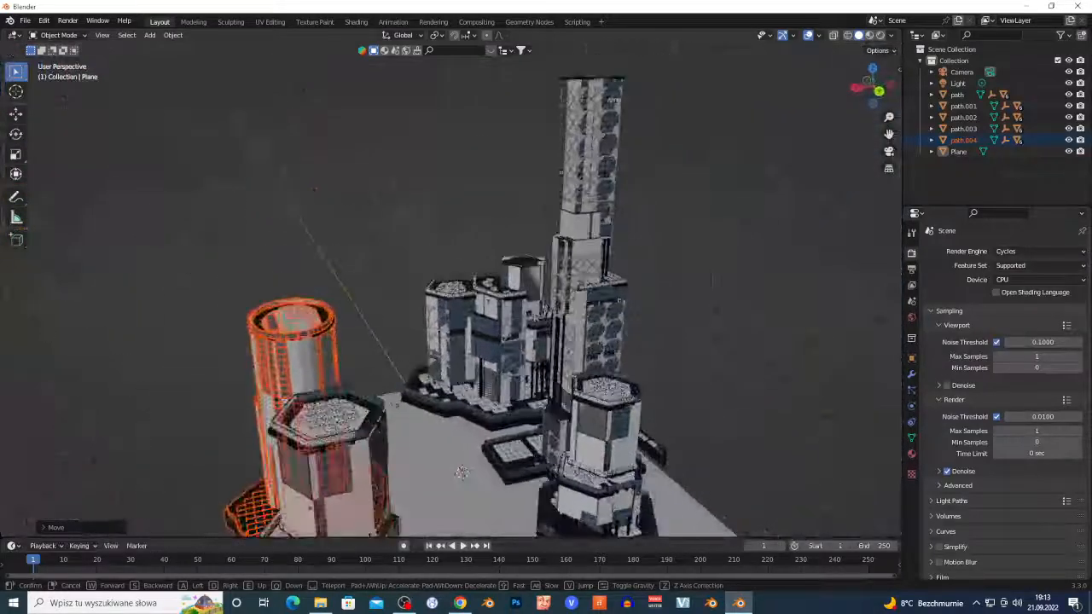
click(631, 209)
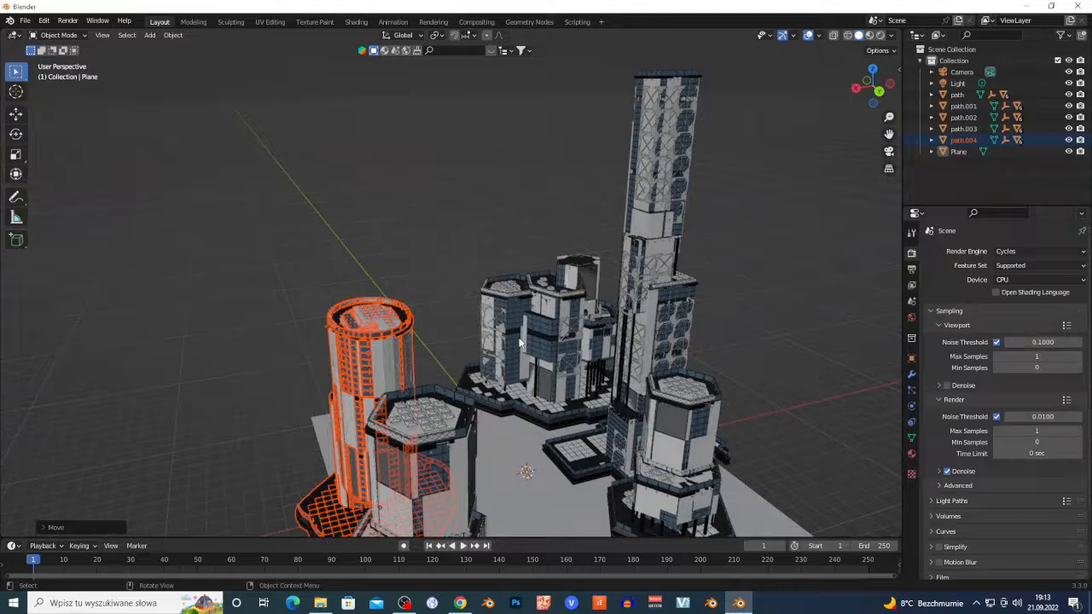
Enlarge the cylindrical tower slightly and stretch it taller along Z
key(s)
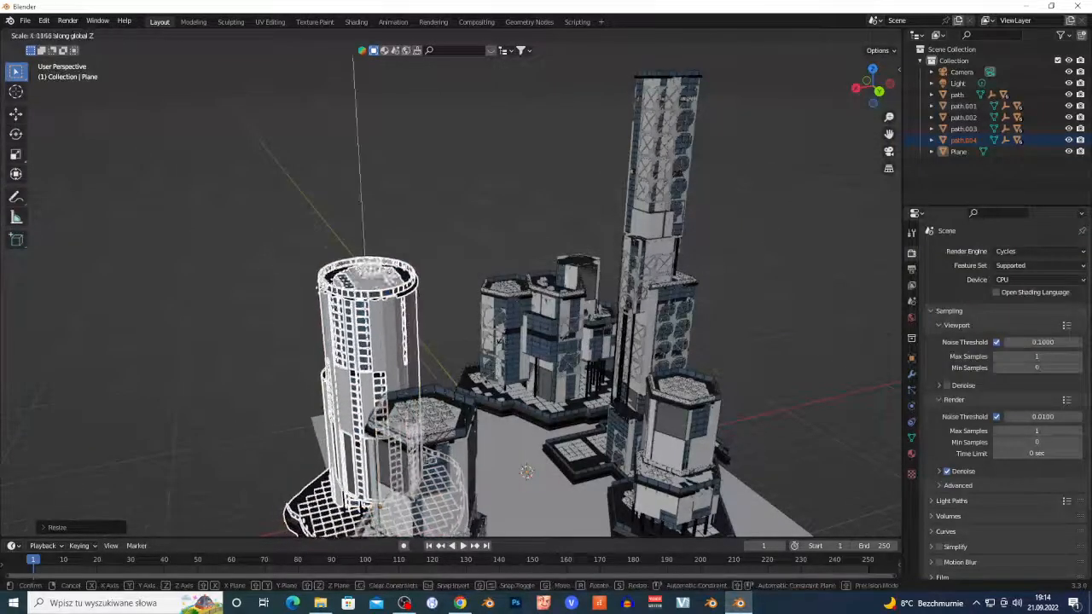
key(z)
click(503, 313)
key(shift+a)
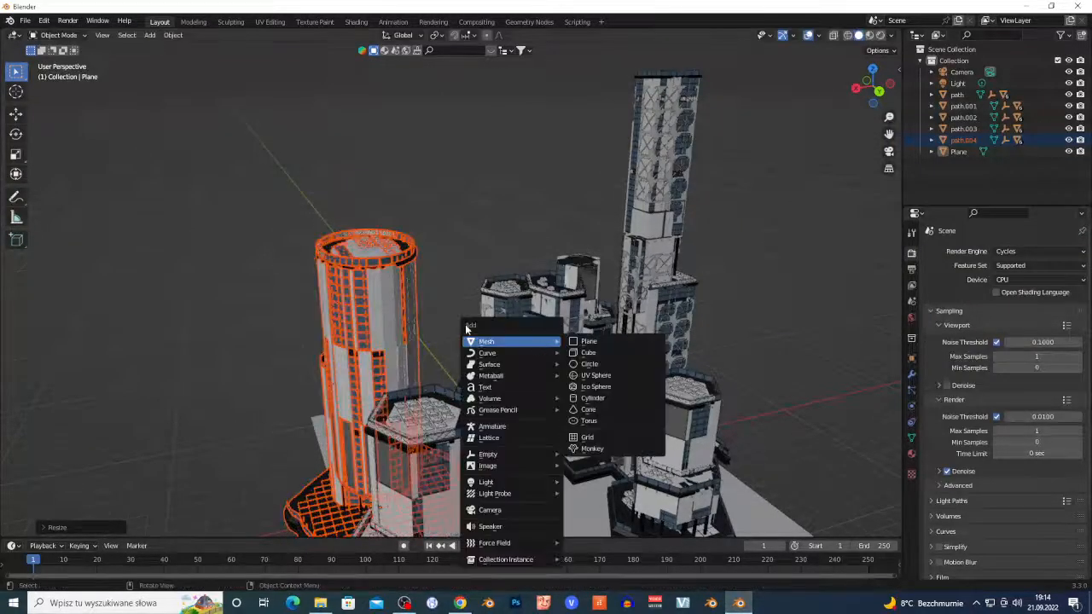
Import building_geo_017.fbx from the kitbash pack folder as a sixth building
click(21, 22)
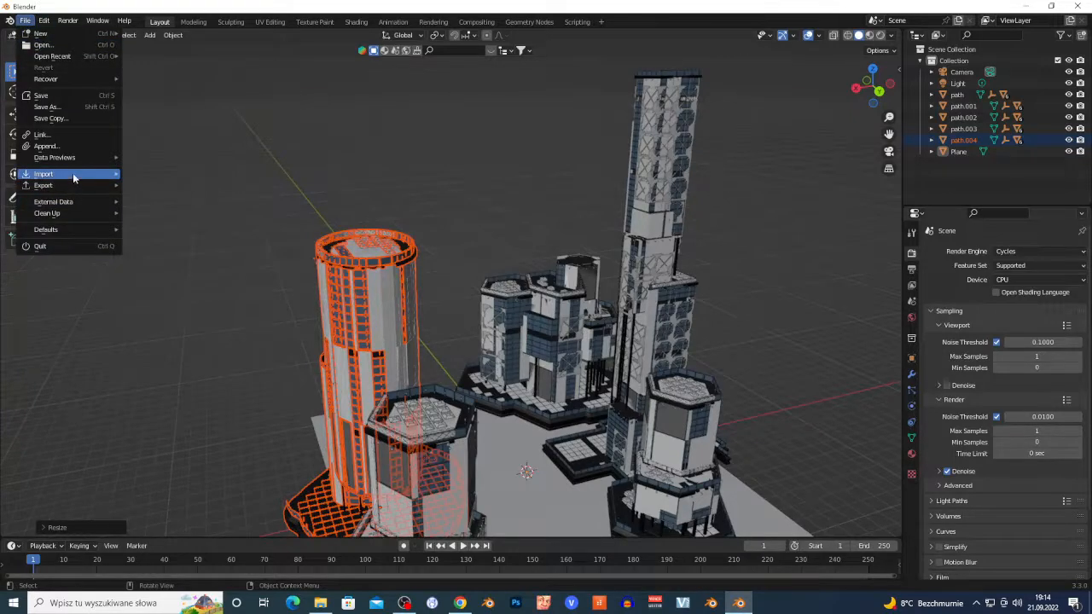
mouse_move(73, 176)
click(168, 287)
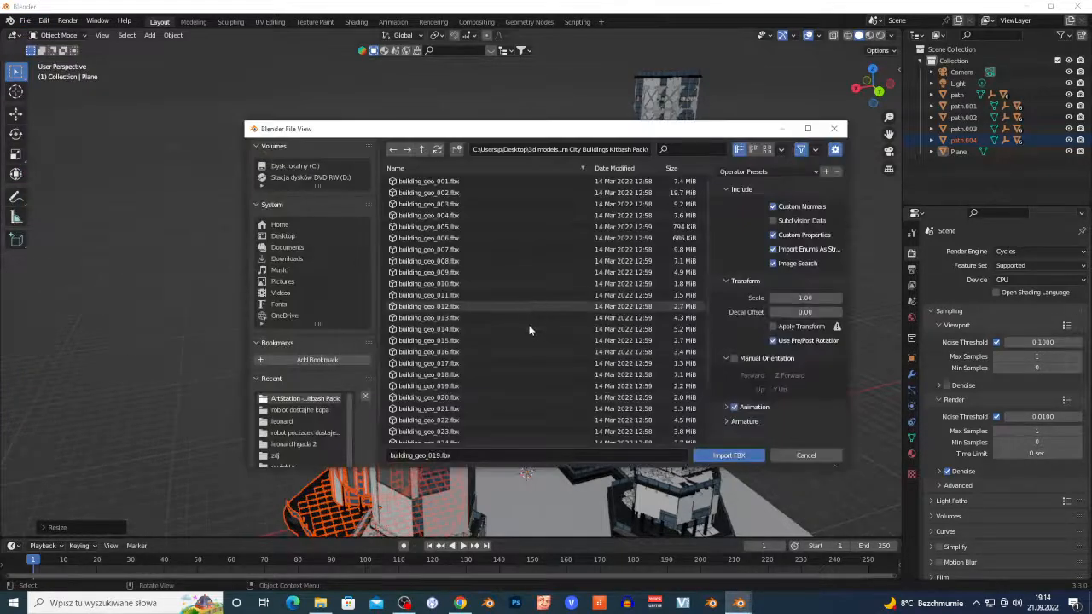
scroll(610, 408, down, 2)
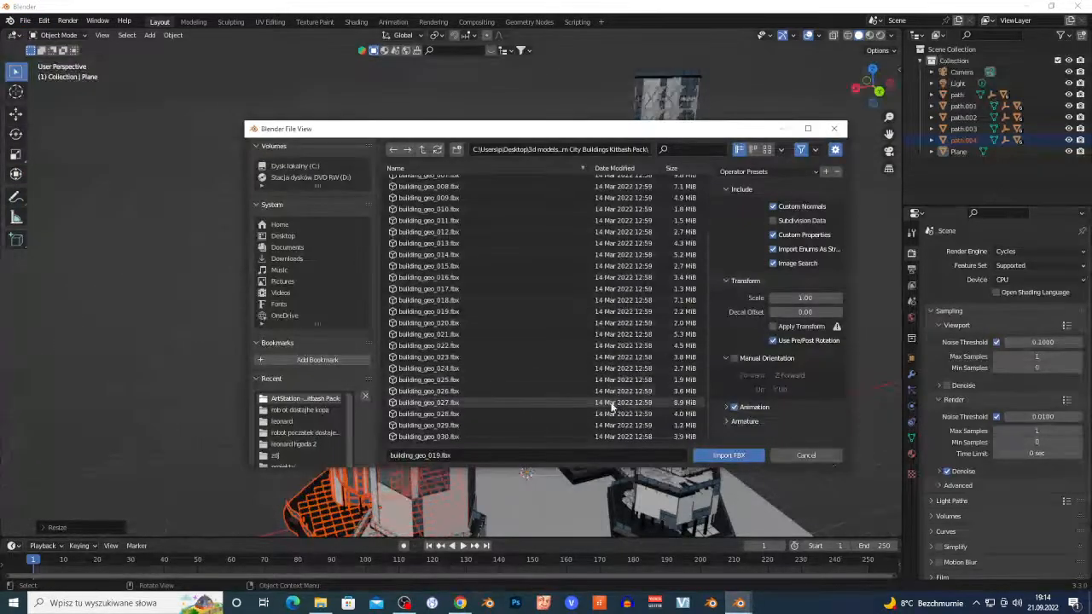
double_click(640, 291)
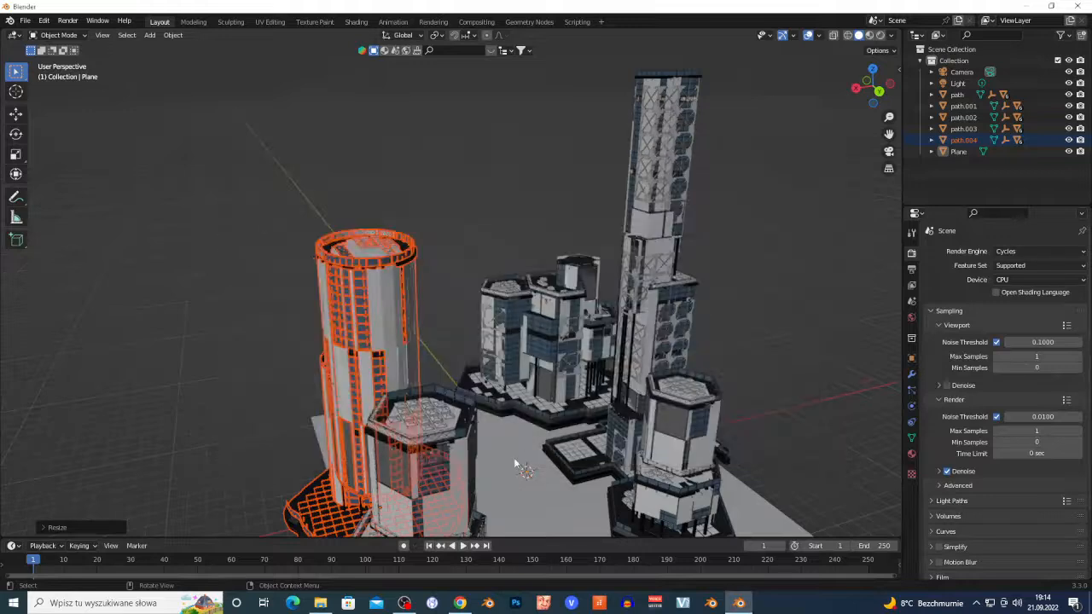
Resize the sixth building to suit the other towers and move it along Y and X to stand behind the cylindrical tower
scroll(578, 444, down, 5)
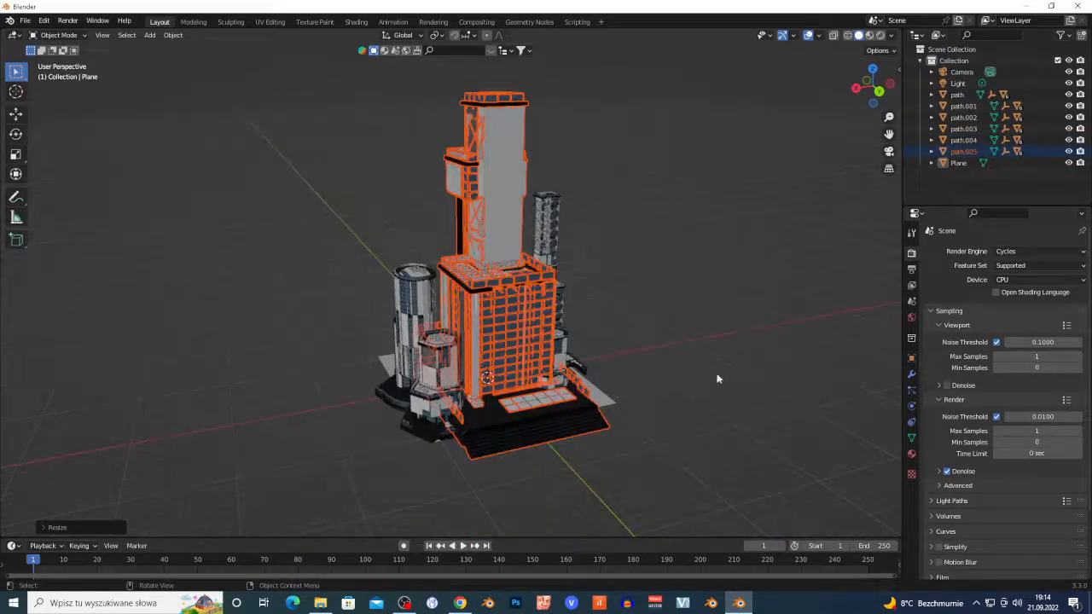
key(s)
key(Return)
key(g)
key(y)
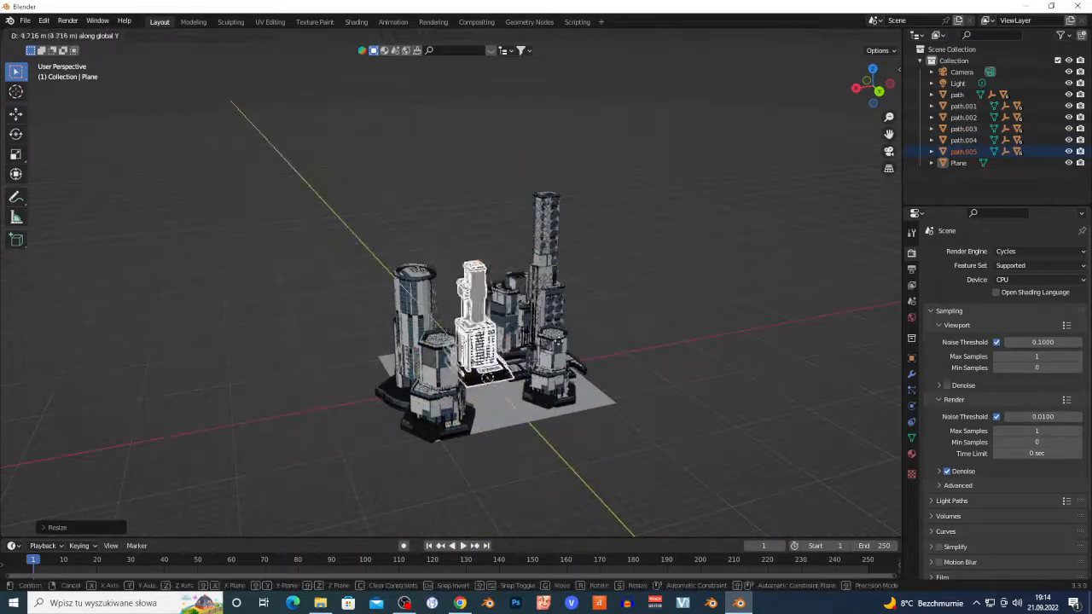
key(x)
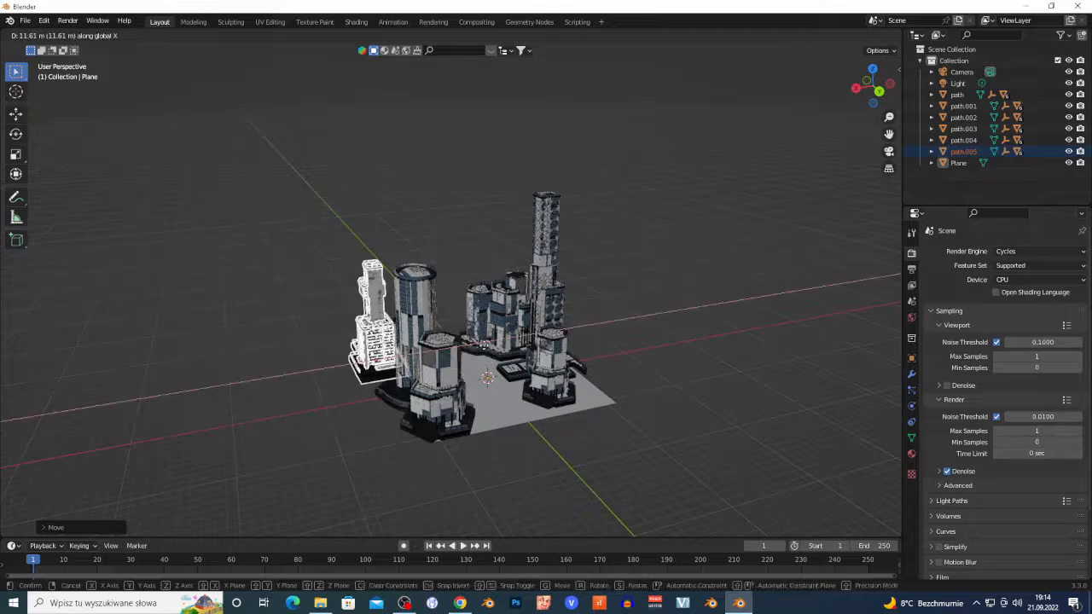
key(Return)
key(s)
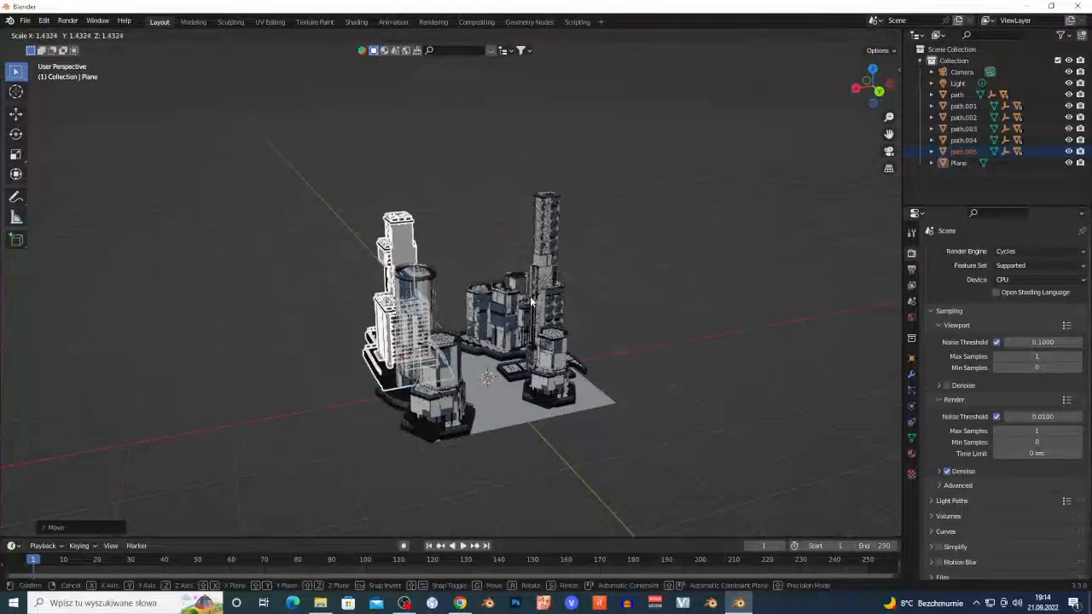
key(Return)
Reframe the camera in walk navigation to look down the street between the buildings from just above the ground plane
key(KP_0)
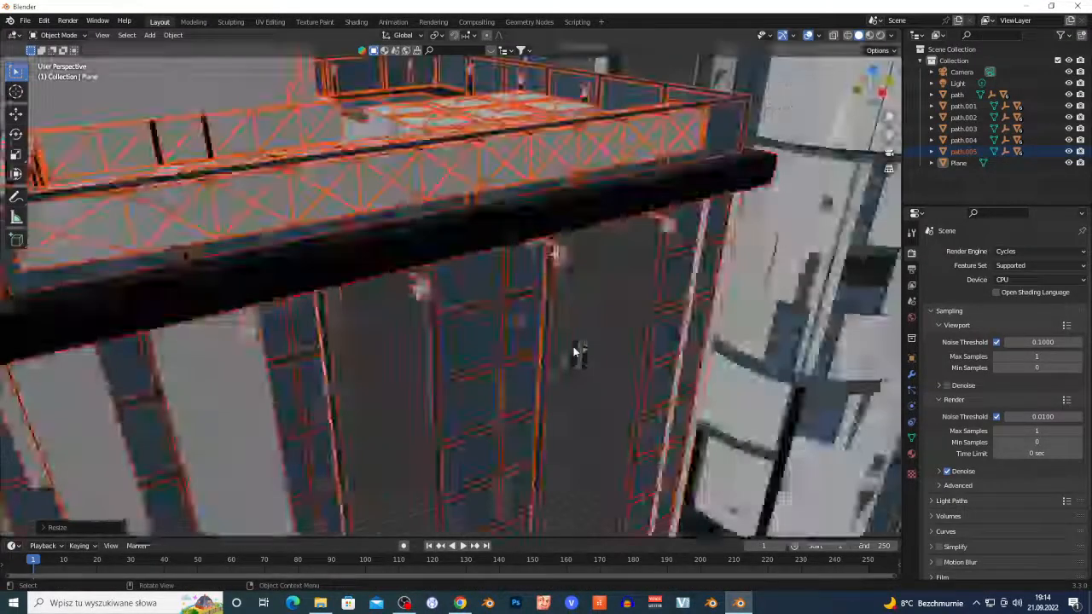
key(shift+grave)
key(s)
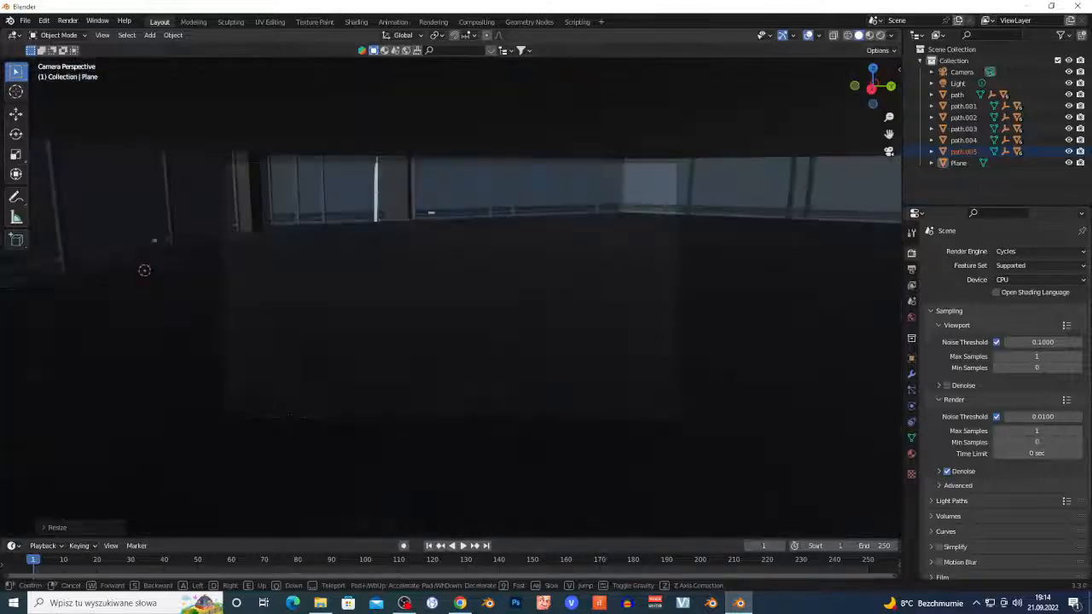
key(w)
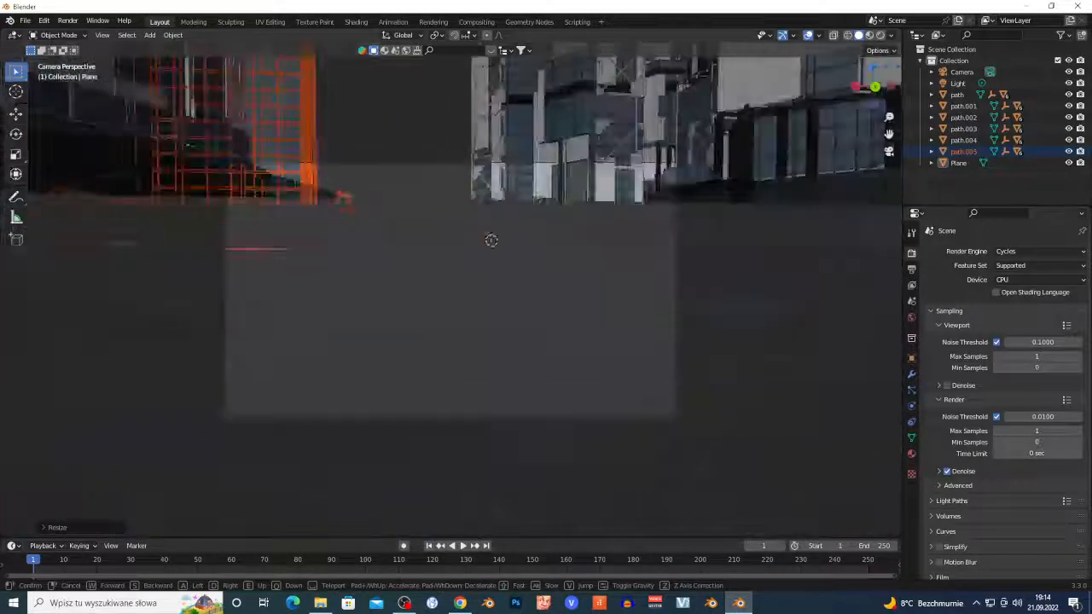
key(e)
key(q)
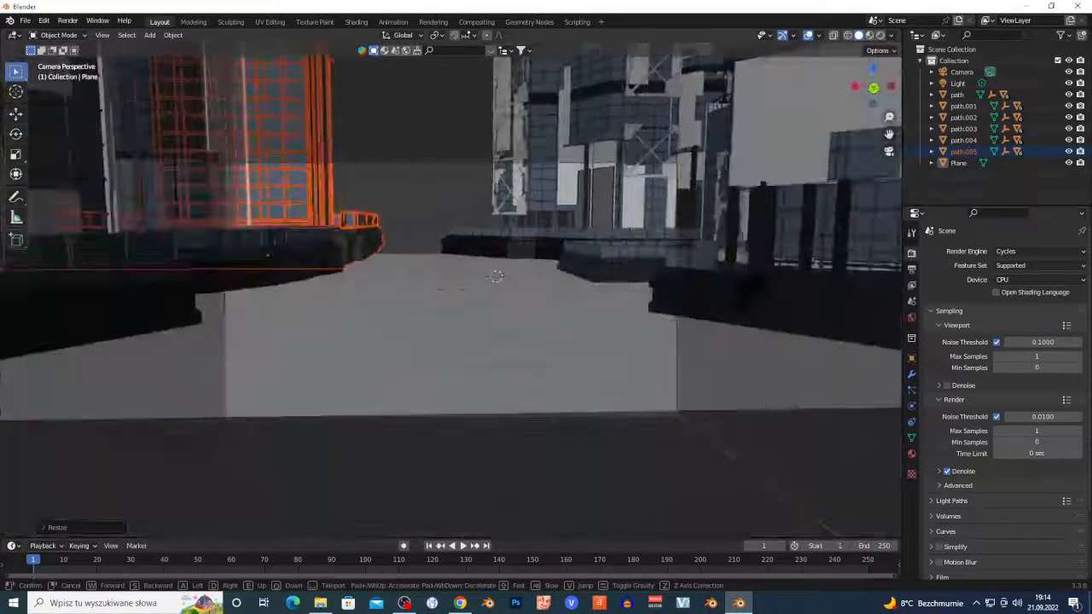
key(e)
key(q)
key(e)
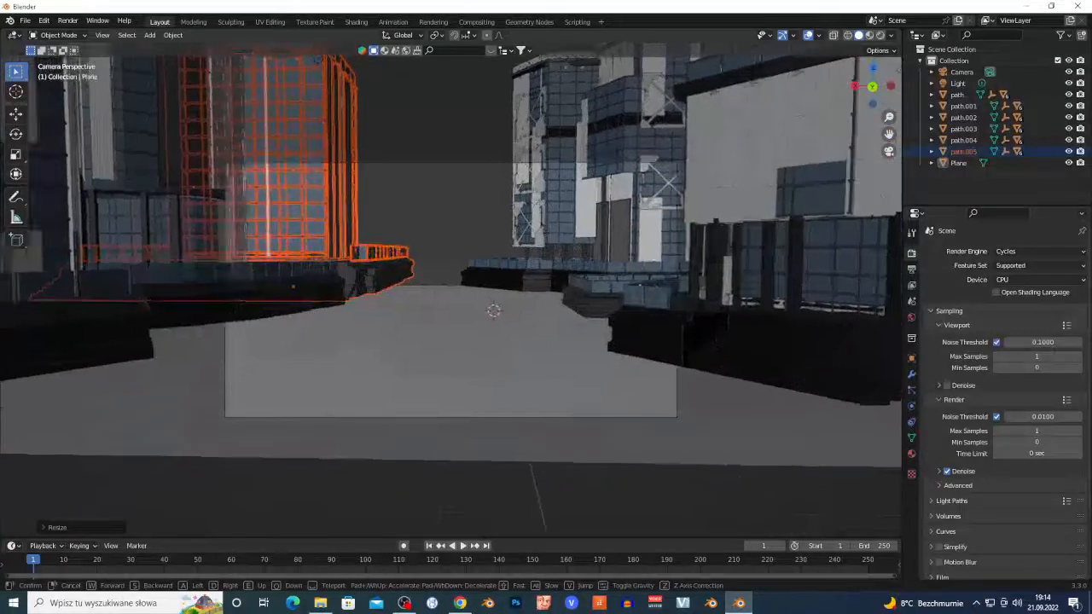
key(a)
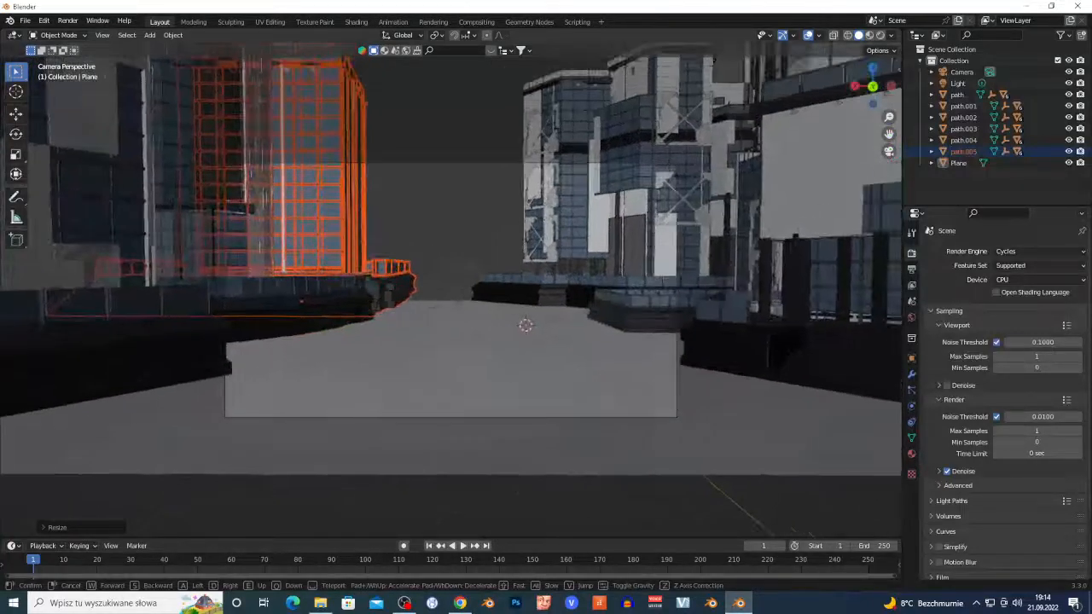
key(q)
key(e)
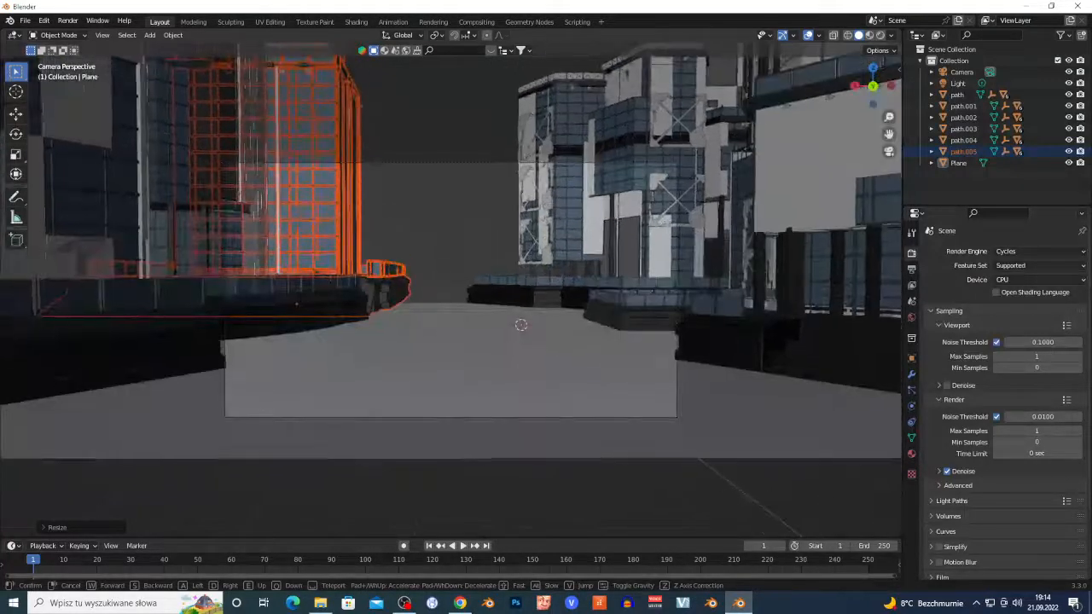
click(578, 349)
Reposition the sixth building along Y and X so it stands farther down the street behind the cylindrical tower
scroll(578, 349, up, 3)
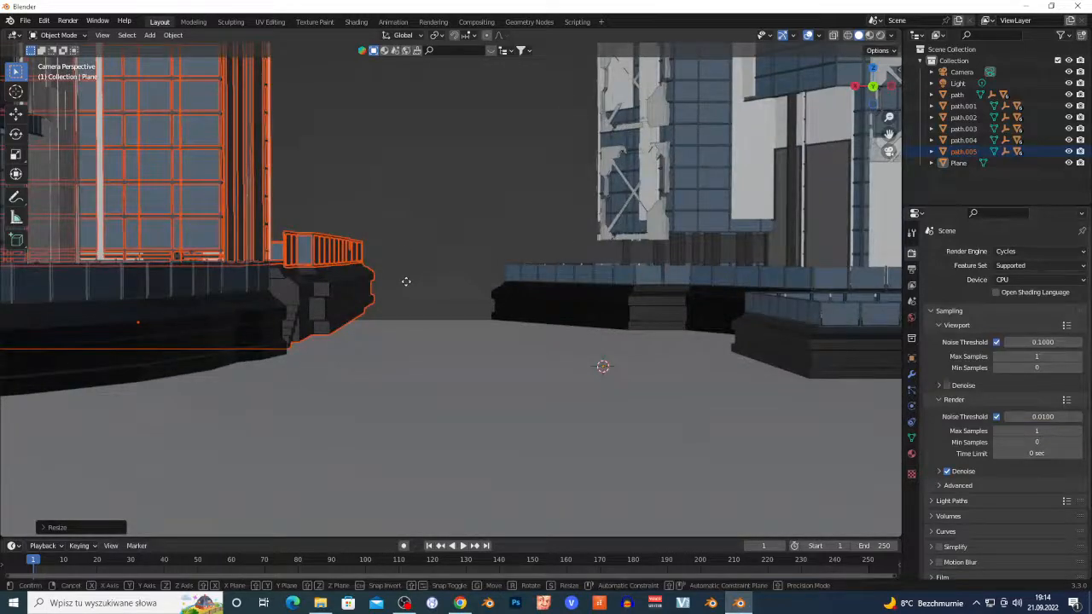
key(g)
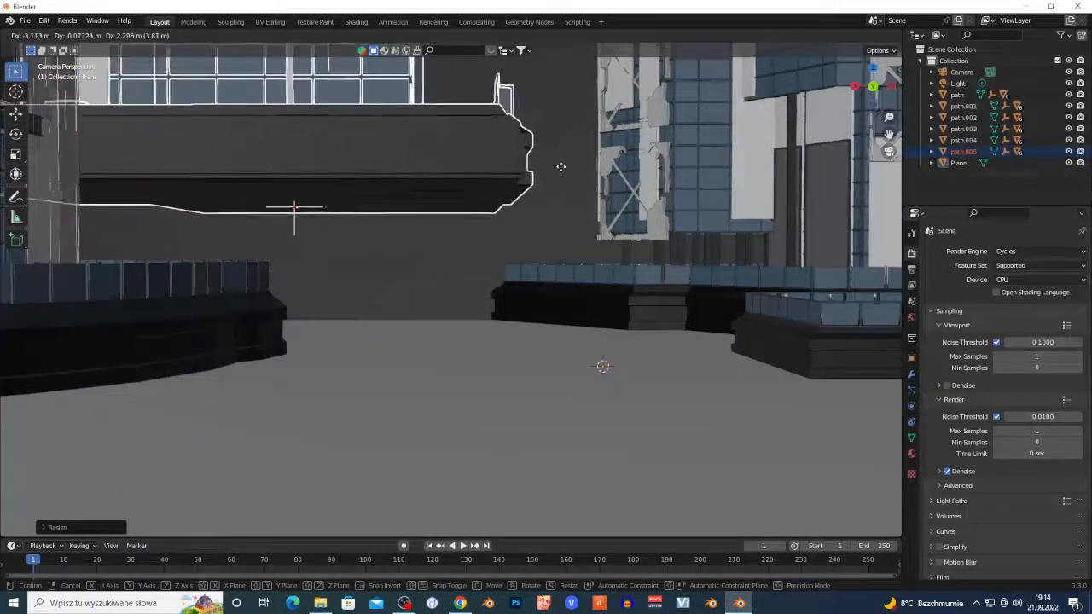
key(y)
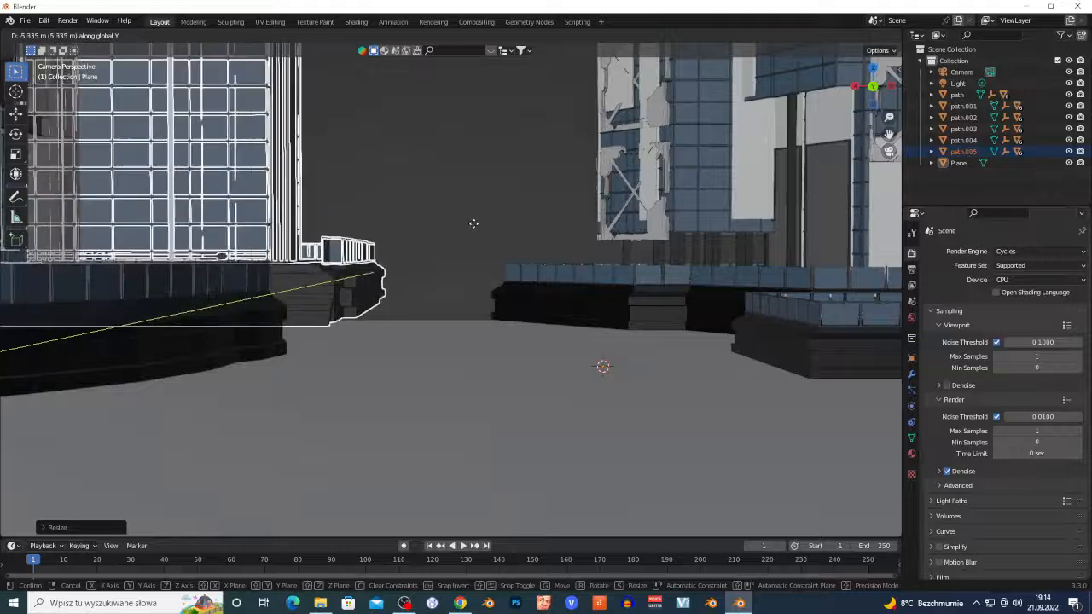
click(483, 220)
scroll(471, 290, down, 3)
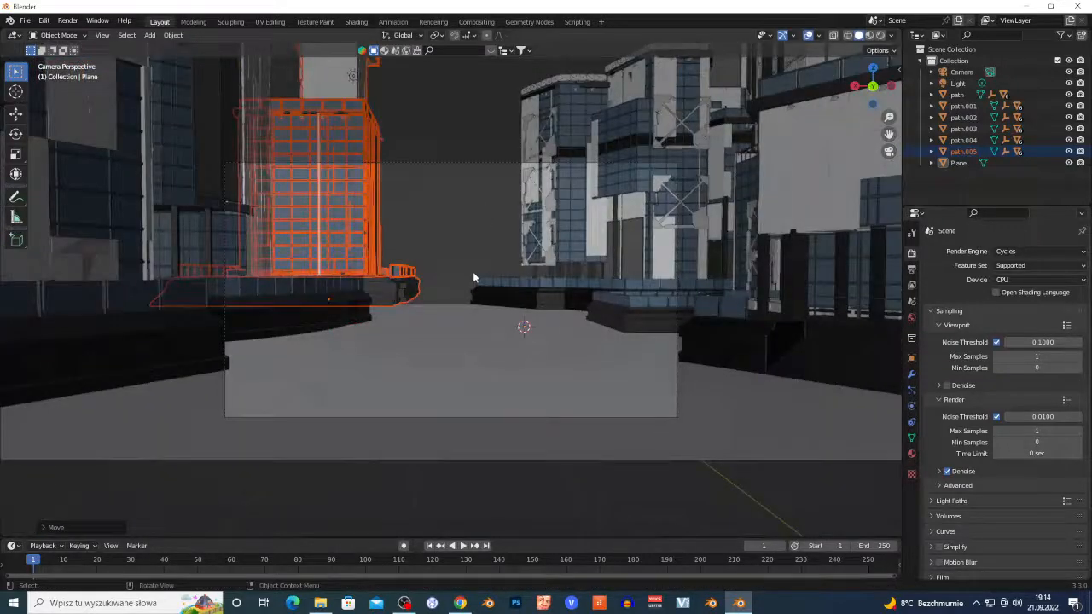
key(g)
key(x)
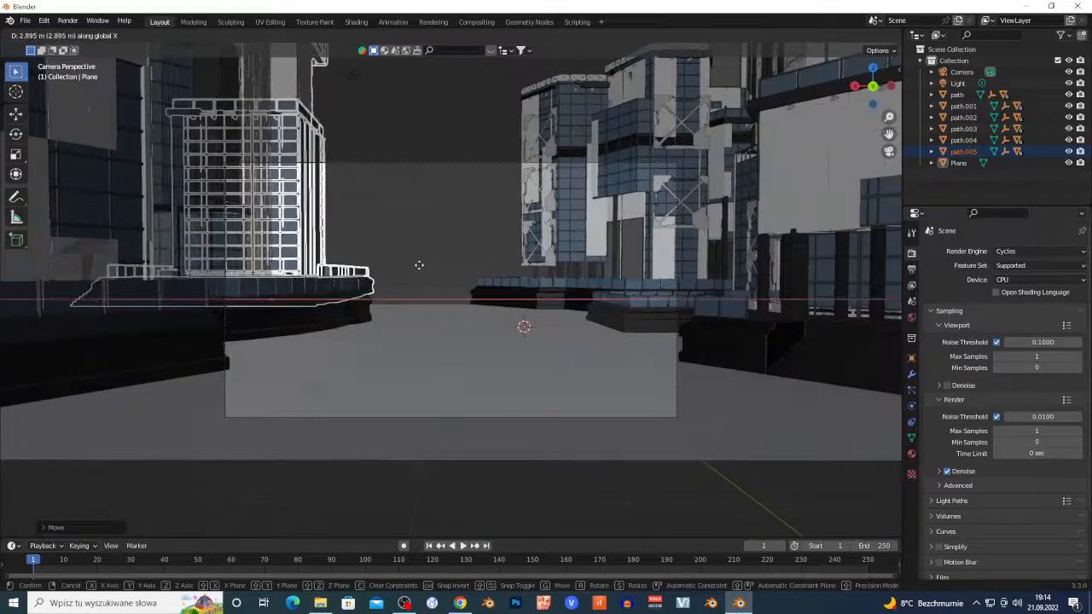
click(439, 271)
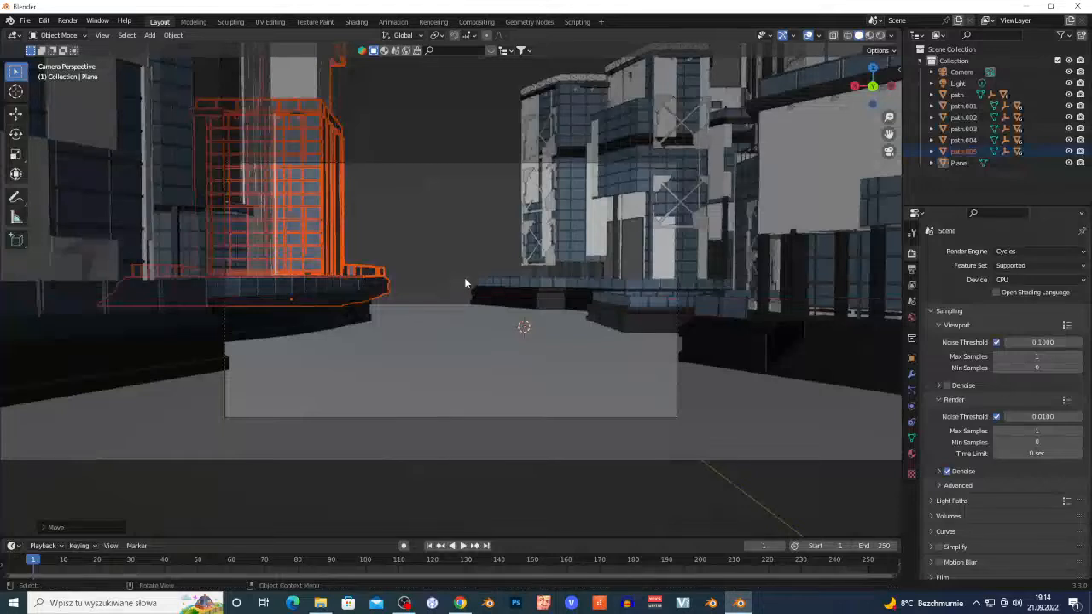
Scale the ground plane up to about 90 m across so it extends past the buildings and fills the camera frame, then deselect it
scroll(430, 383, up, 1)
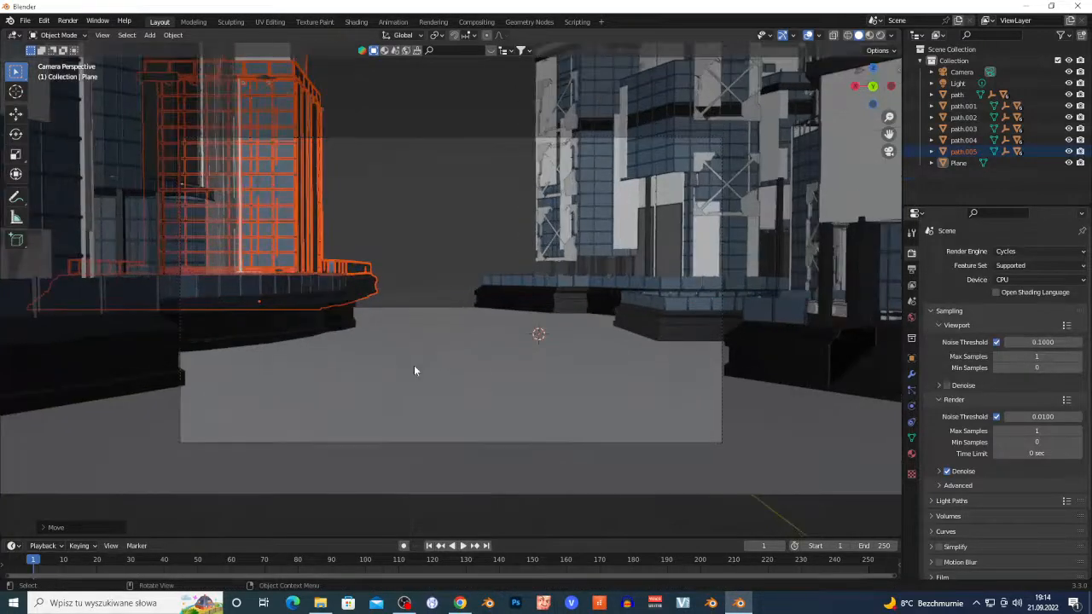
click(465, 381)
key(s)
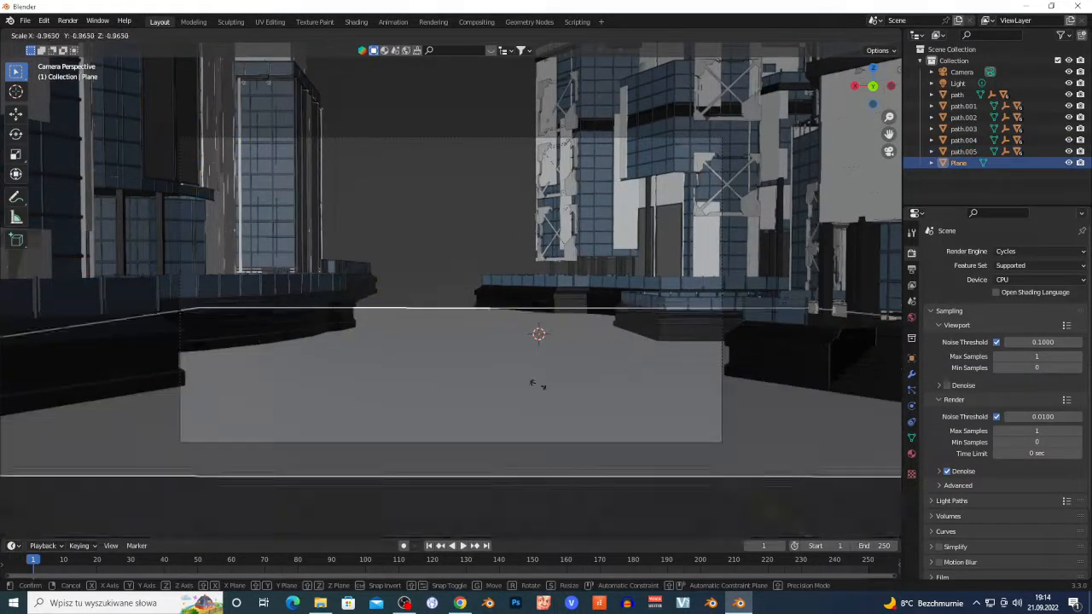
click(236, 419)
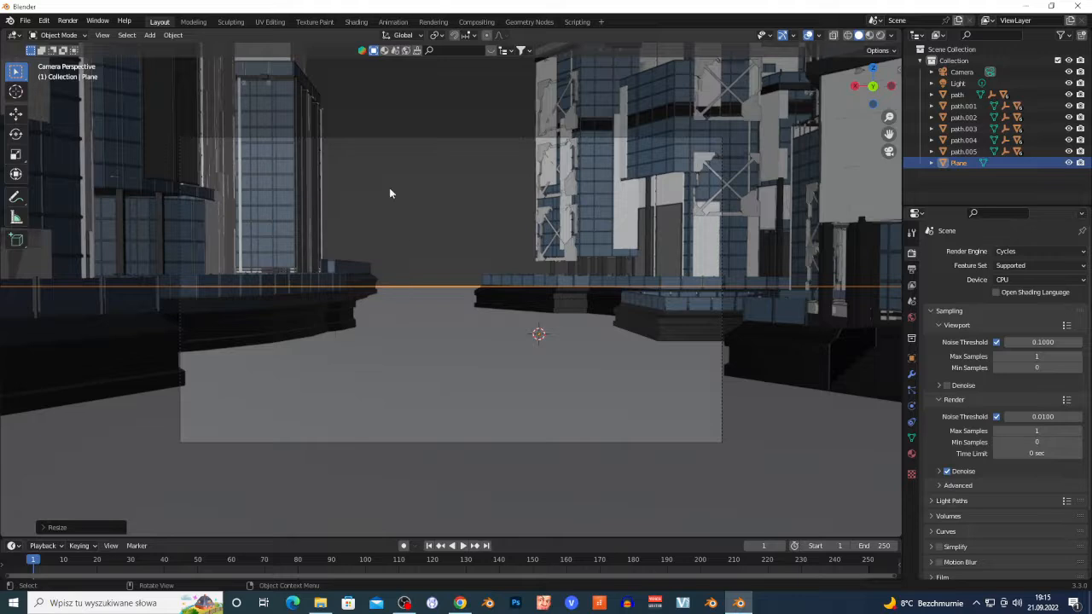
click(428, 216)
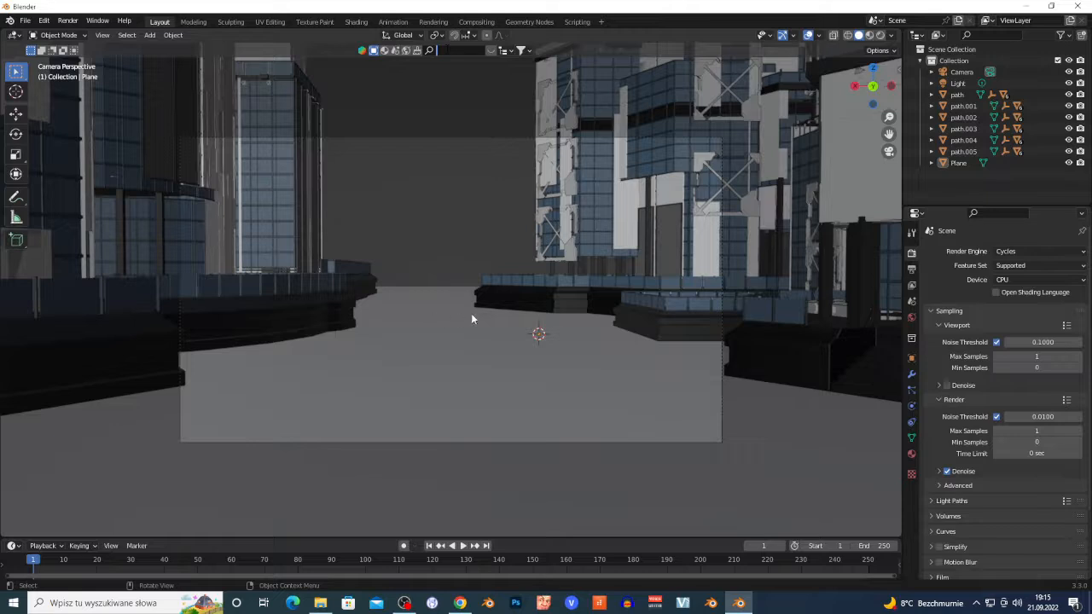
Open the BlenderKit asset search for models and expand its list of categories
key(n)
key(n)
click(897, 177)
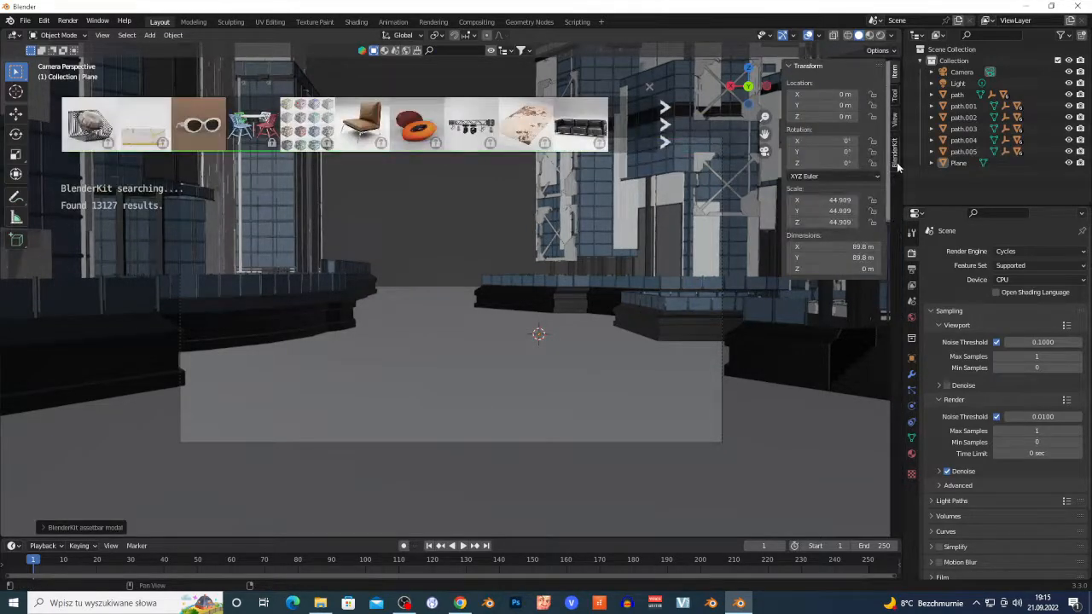
click(896, 165)
click(817, 271)
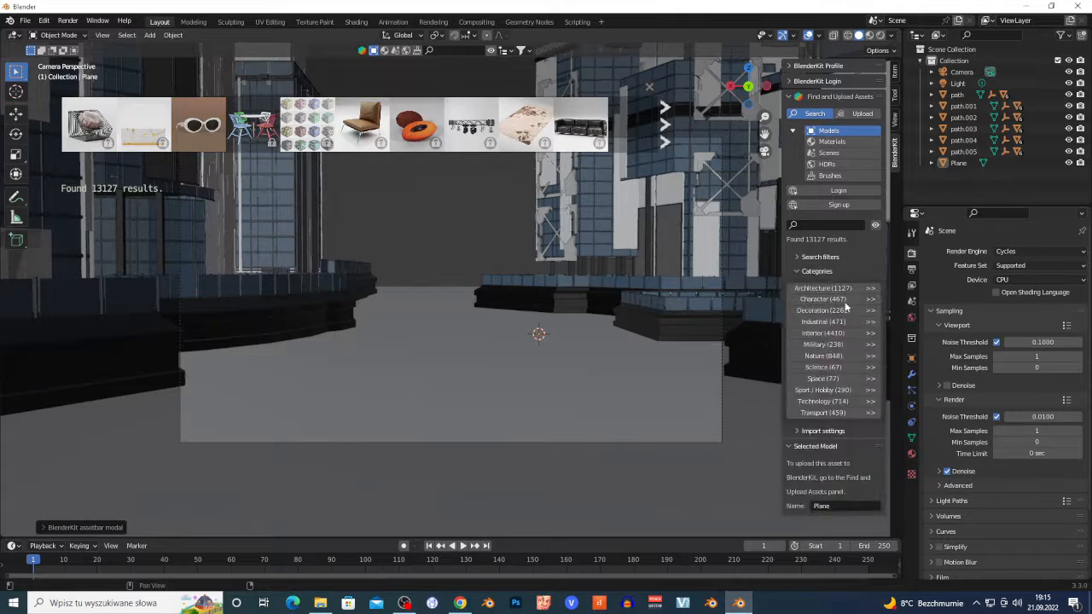
Filter the BlenderKit models to list free ones first and limit the file size to a maximum of 12 MB
click(820, 258)
click(820, 295)
click(815, 366)
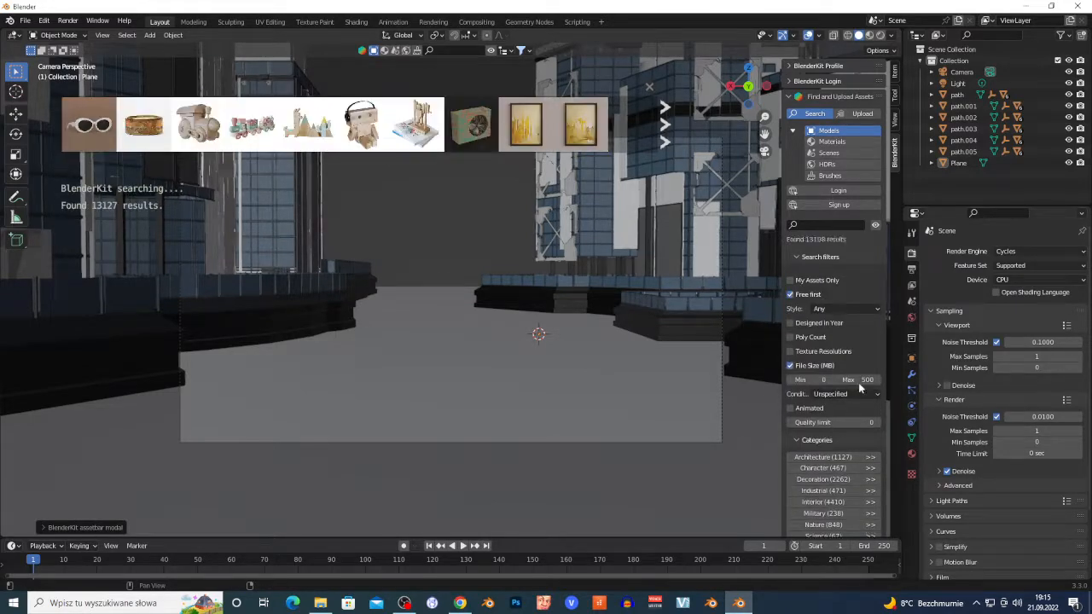
click(859, 381)
text(12)
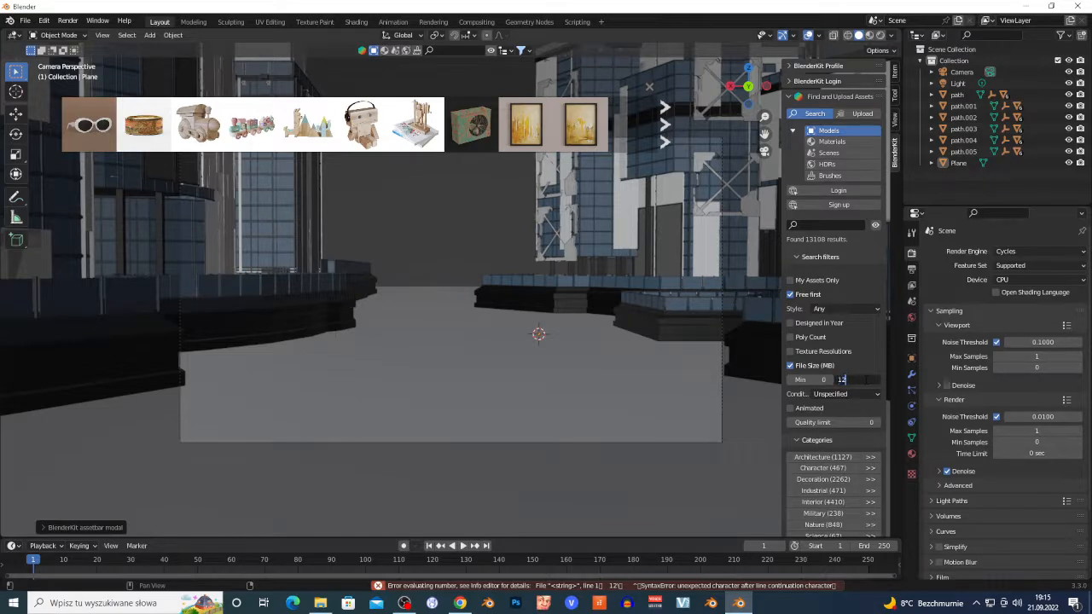
key(Return)
Browse the Military and Transport model categories for assets that suit the sci-fi city
mouse_move(96, 112)
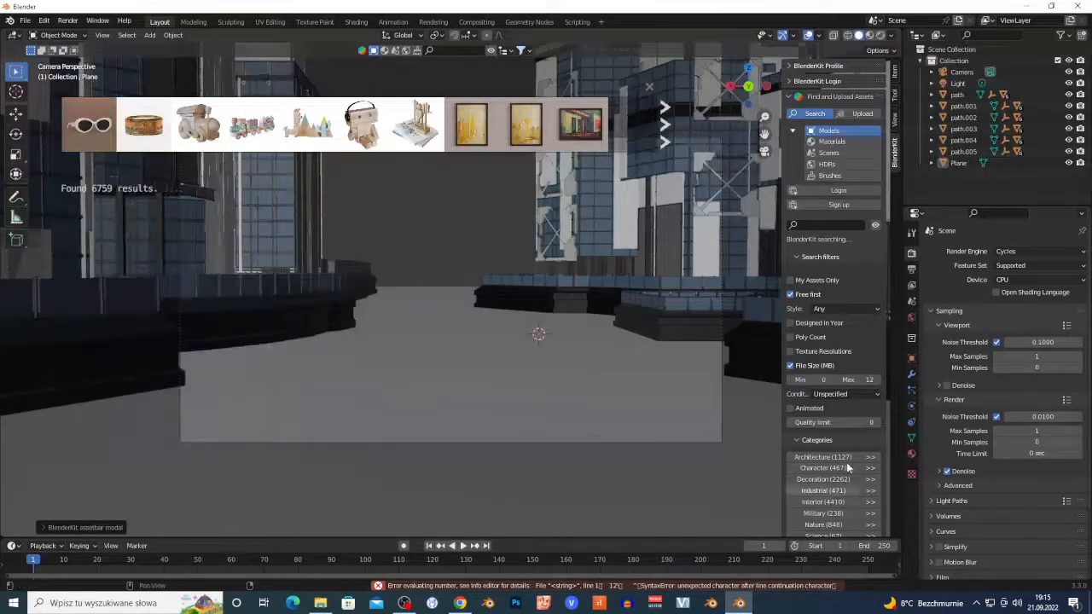
scroll(844, 460, down, 3)
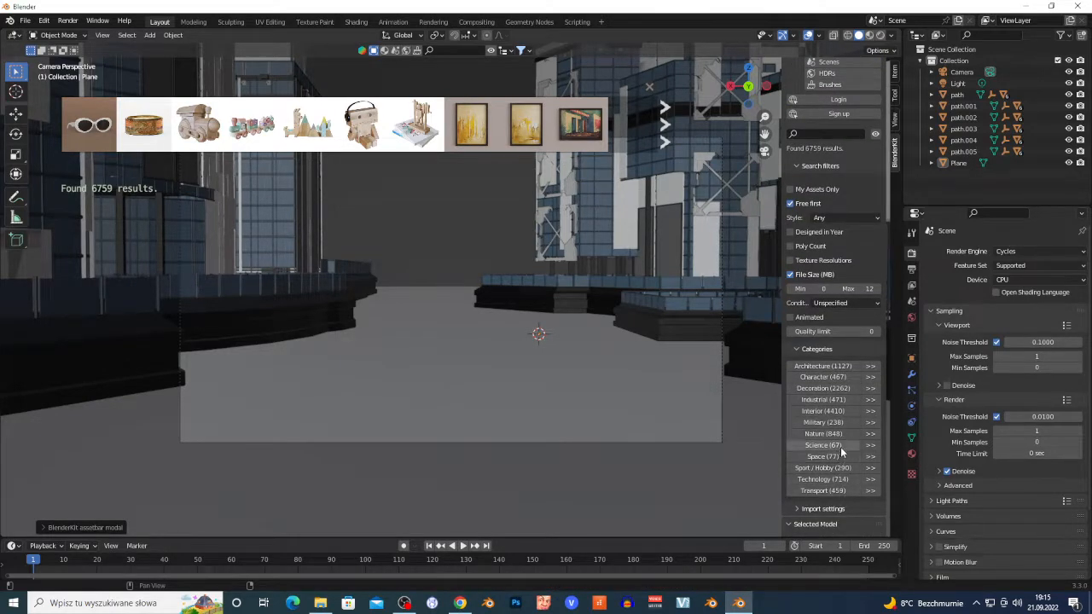
click(838, 424)
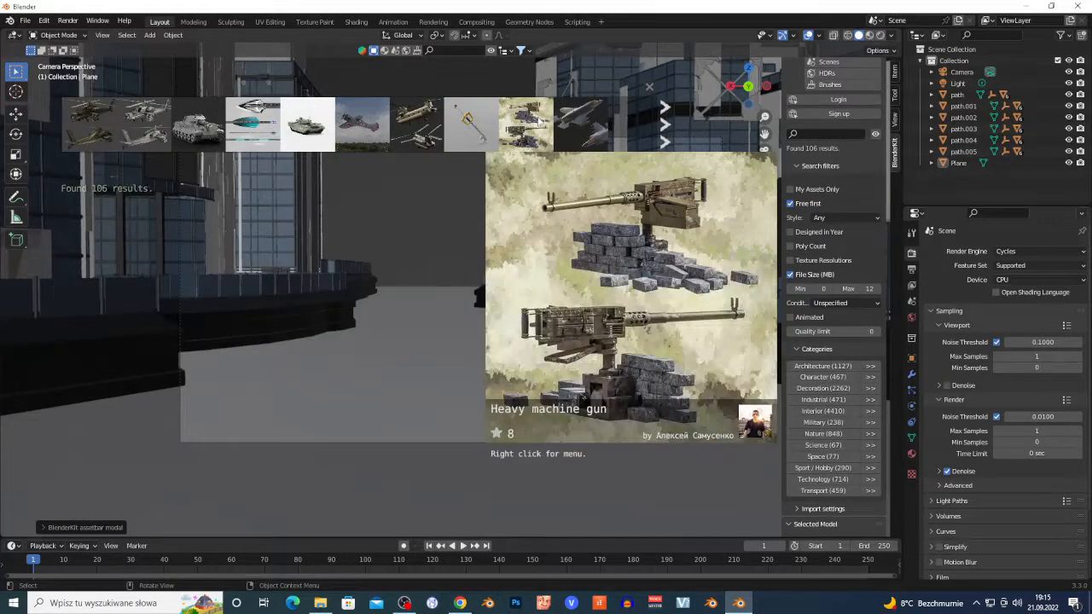
click(852, 491)
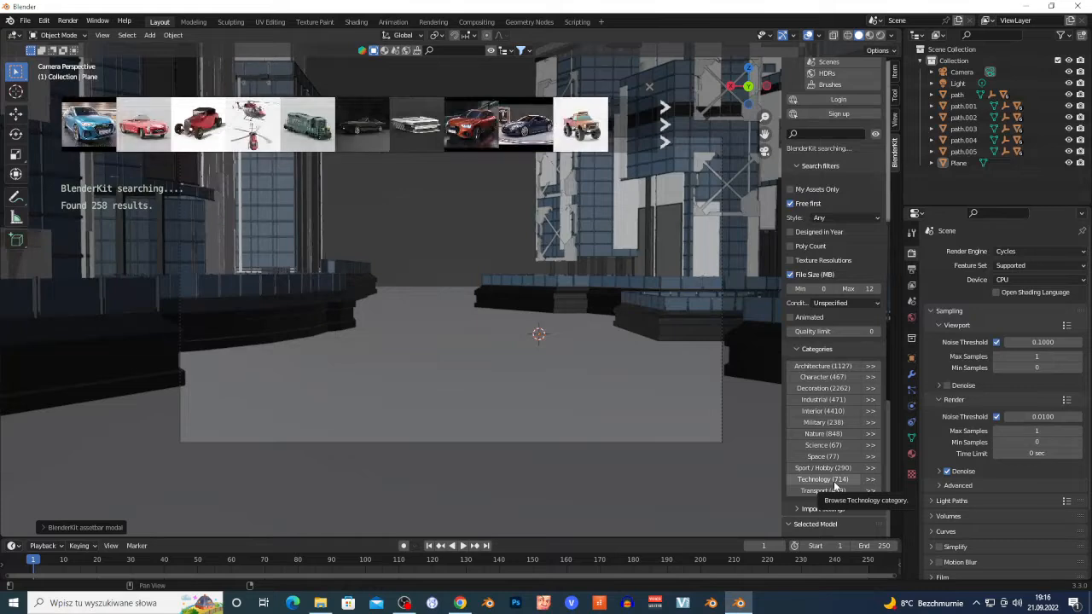
Browse several pages of the BlenderKit Technology category for models that suit the sci-fi city
click(834, 484)
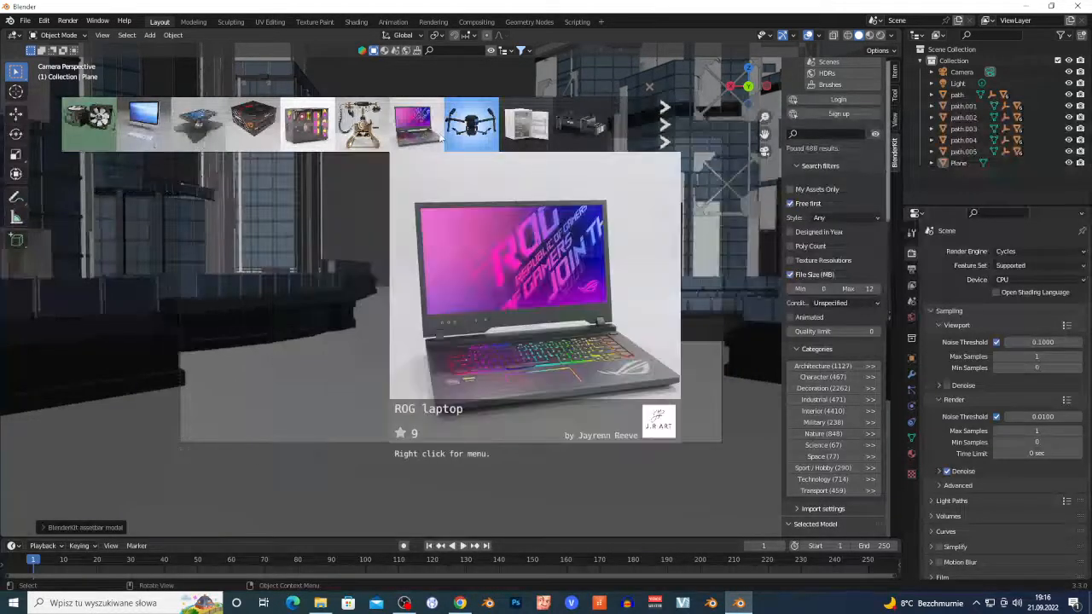
mouse_move(589, 123)
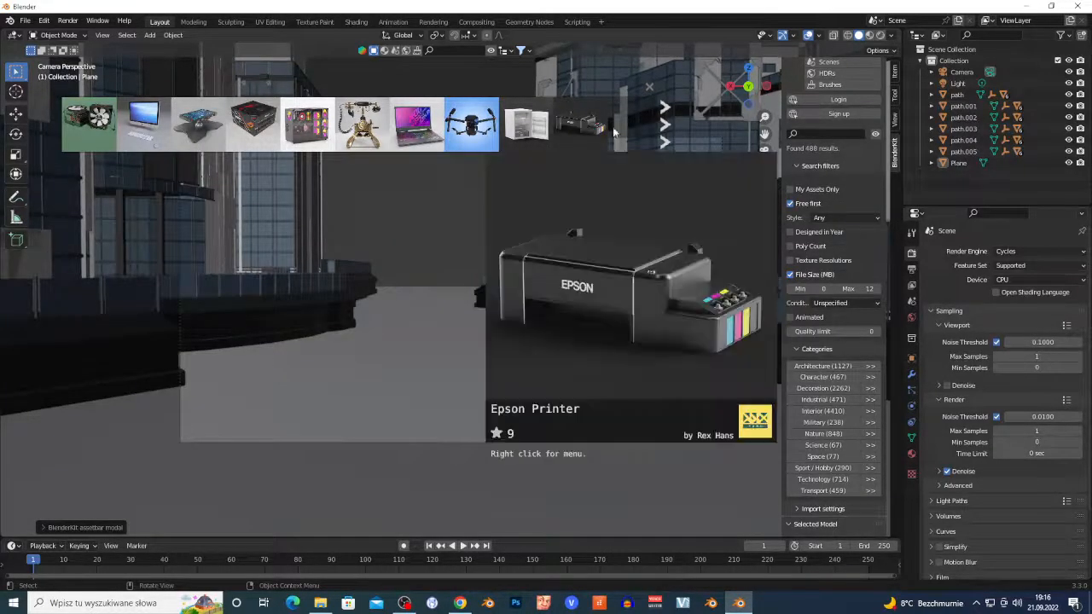
click(664, 124)
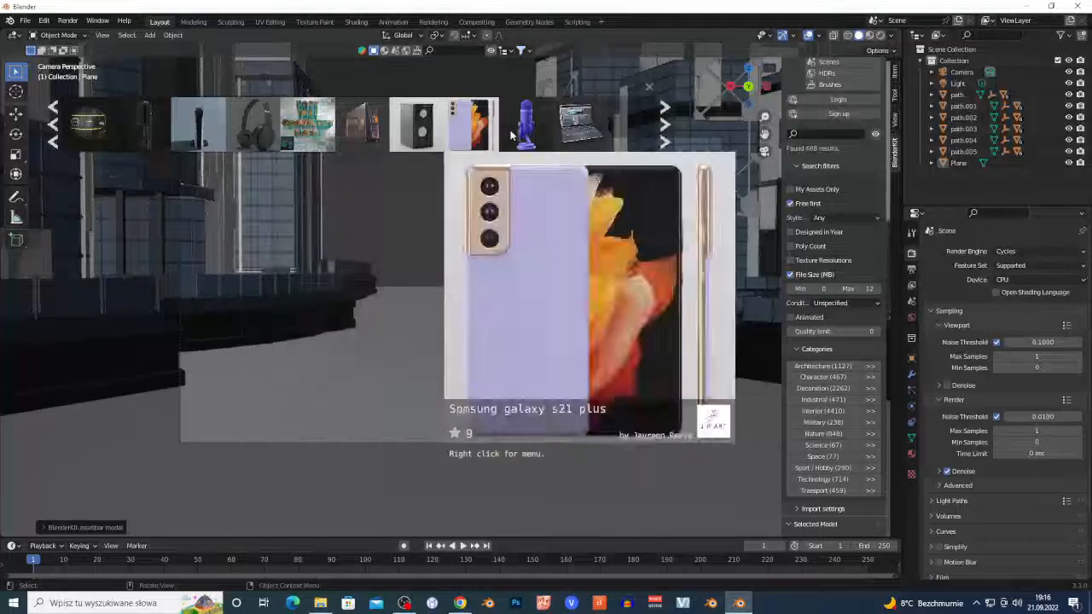
click(665, 125)
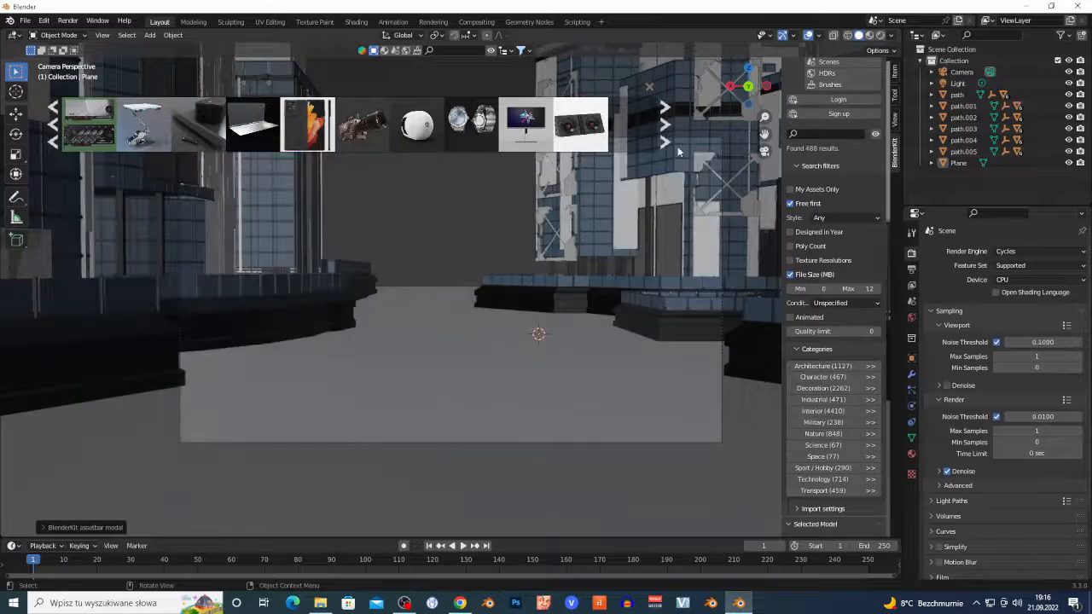
click(664, 142)
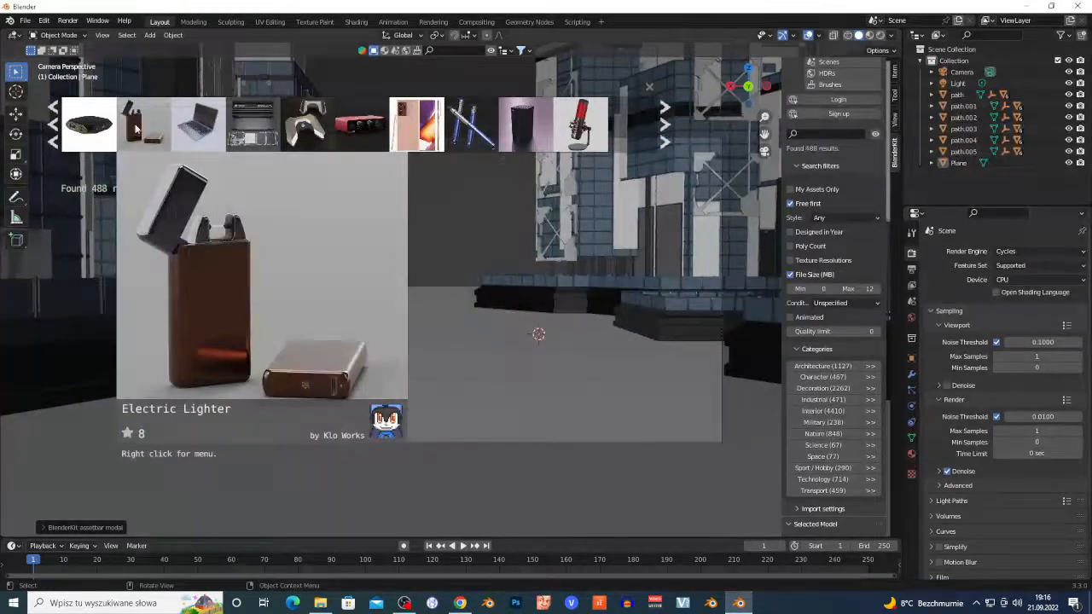
click(664, 125)
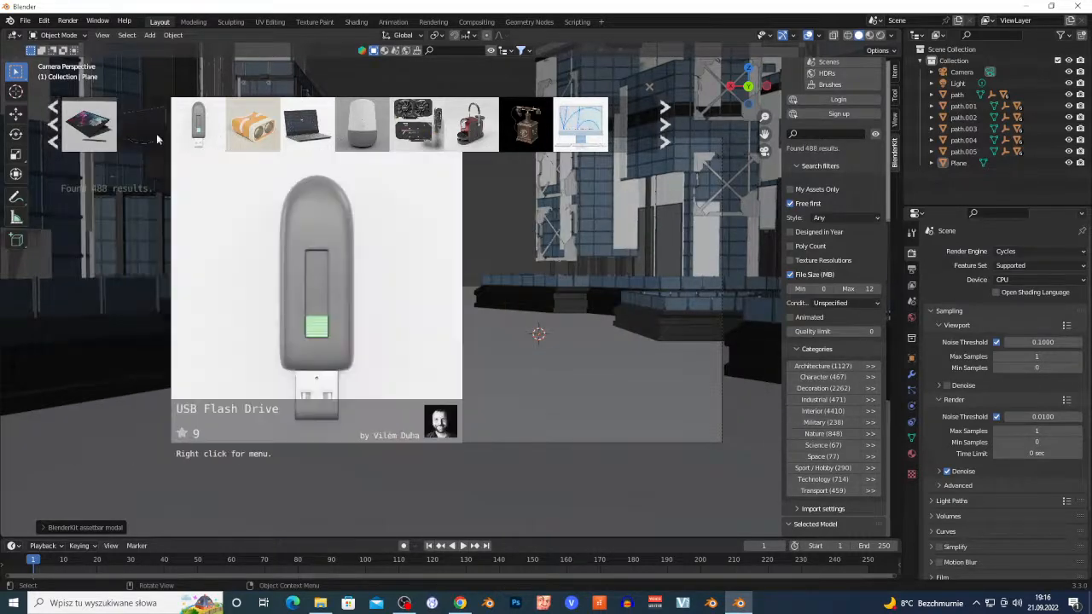
click(666, 138)
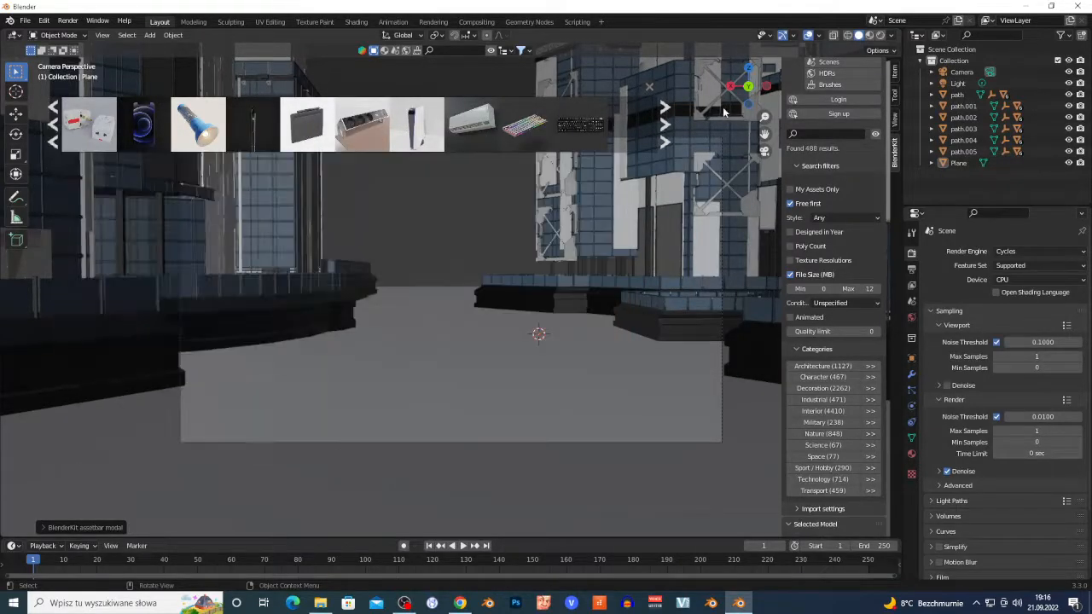
click(666, 124)
mouse_move(535, 142)
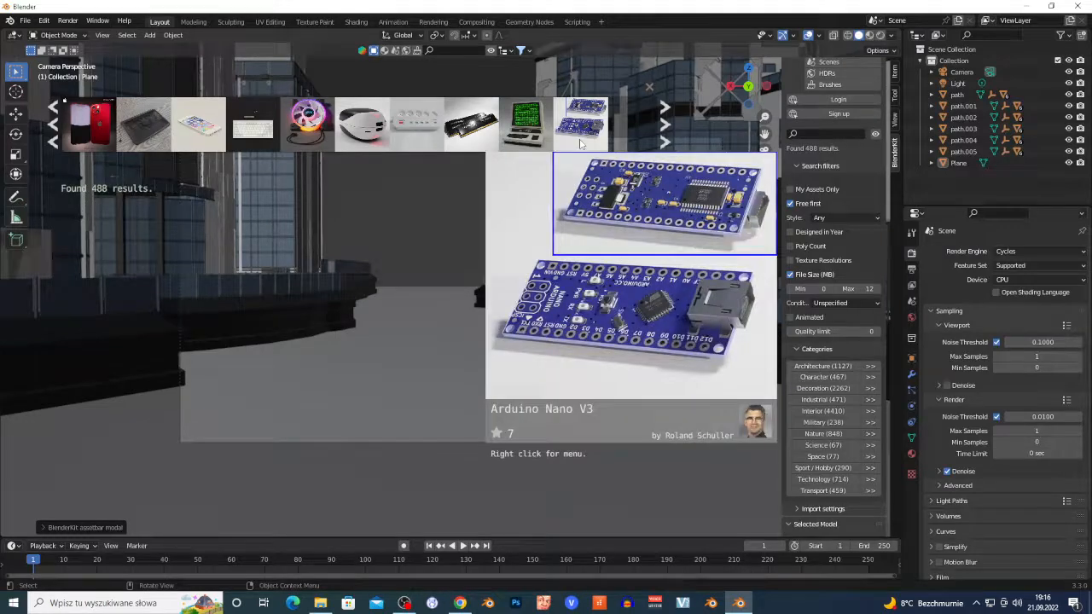
mouse_move(300, 136)
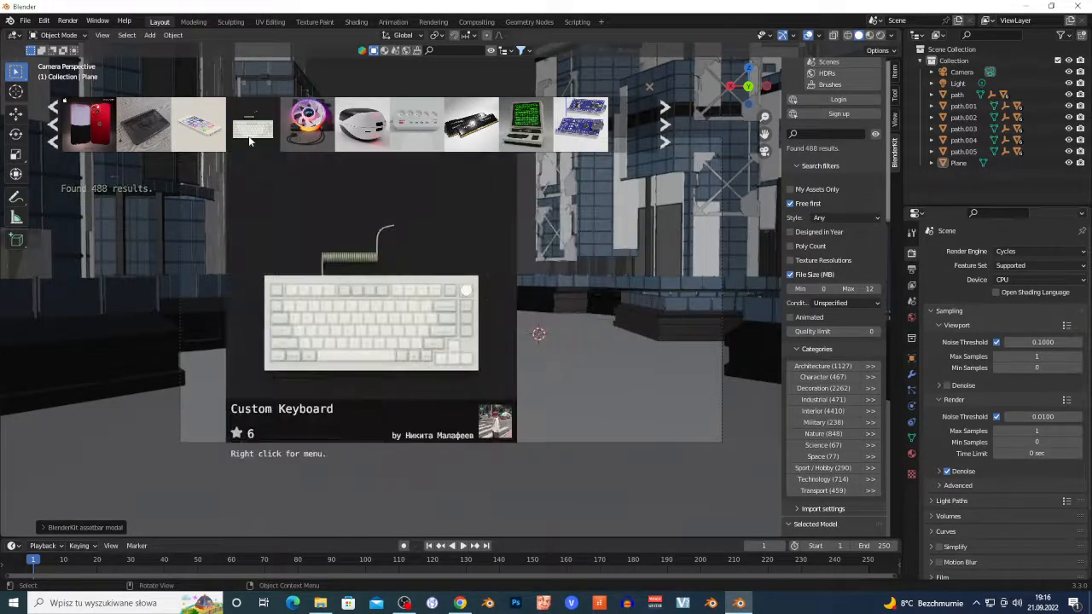
click(664, 111)
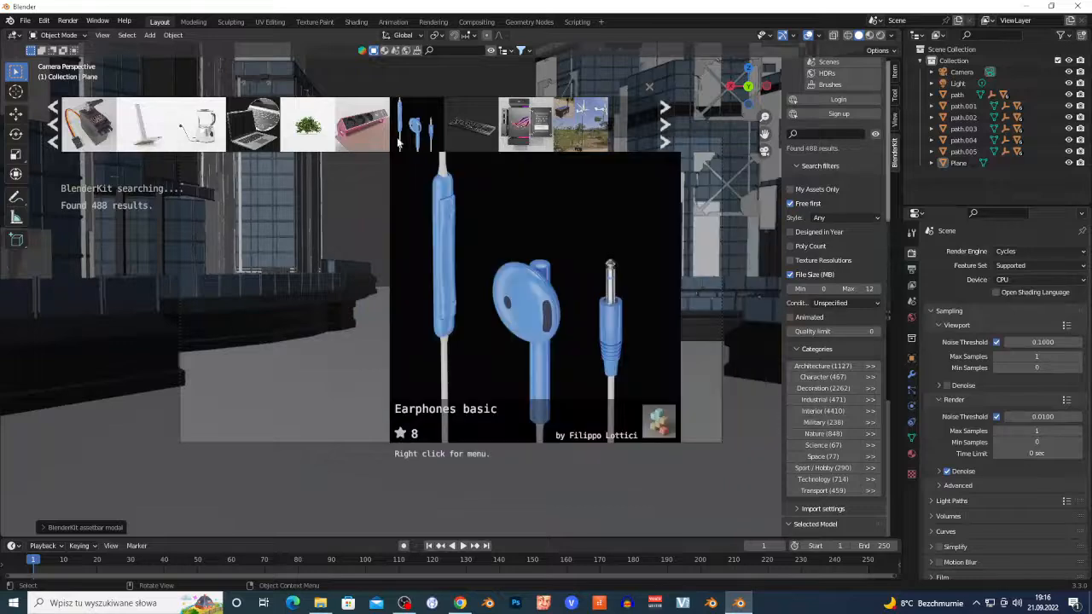
mouse_move(81, 146)
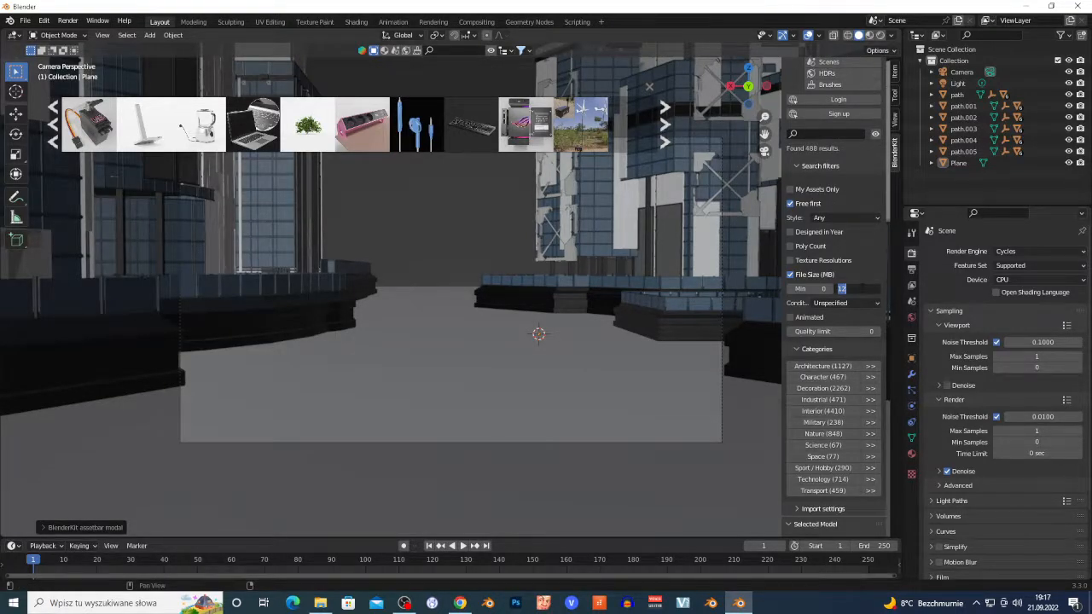
Lower the maximum file size filter to 8 MB and look through the Transport and Space model categories
key(Return)
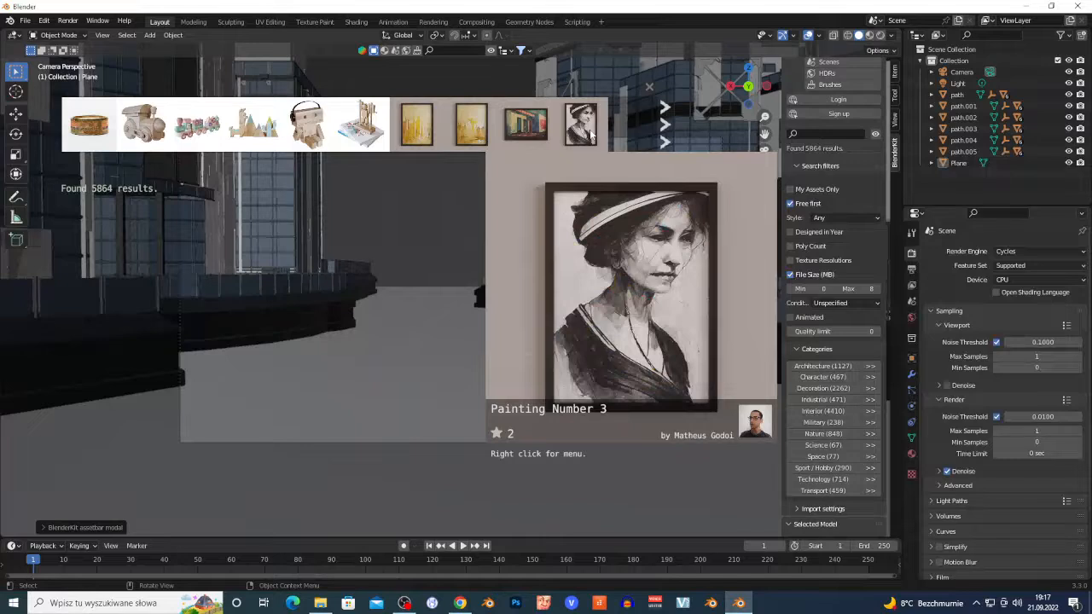
click(836, 490)
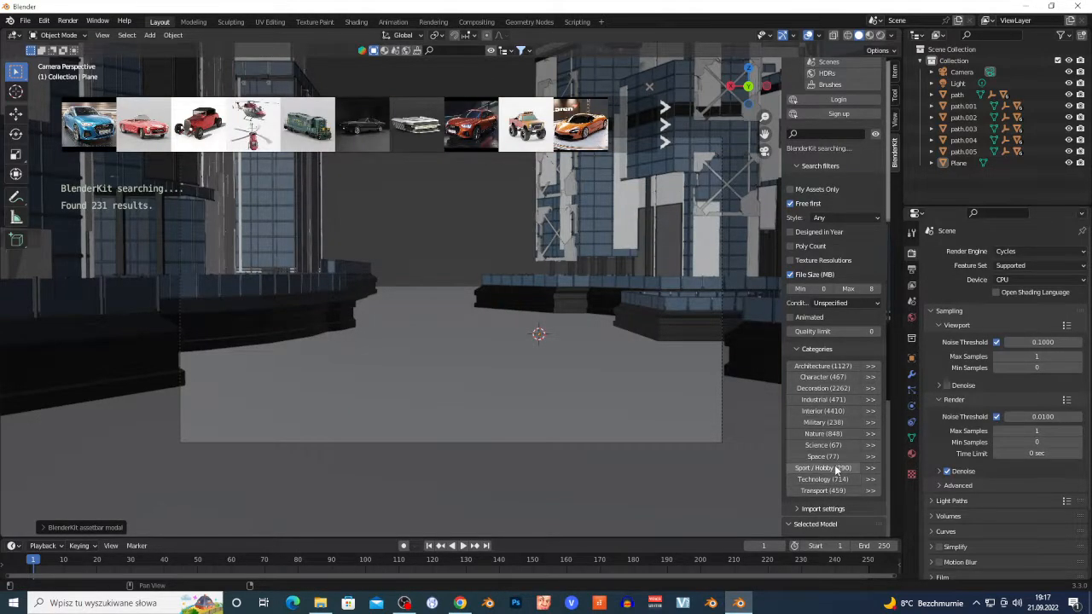
click(833, 458)
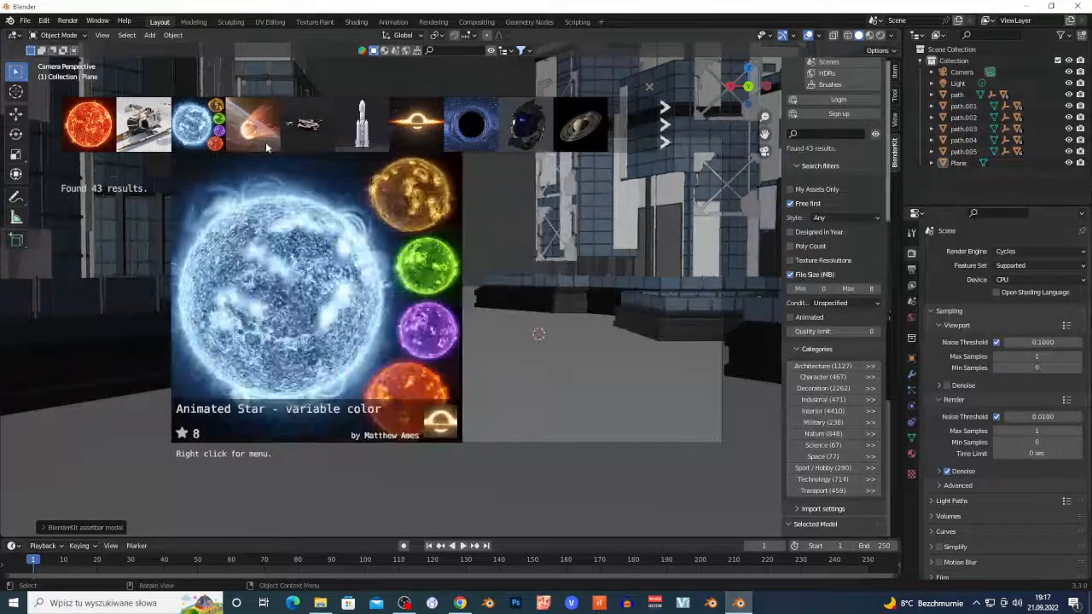
click(667, 133)
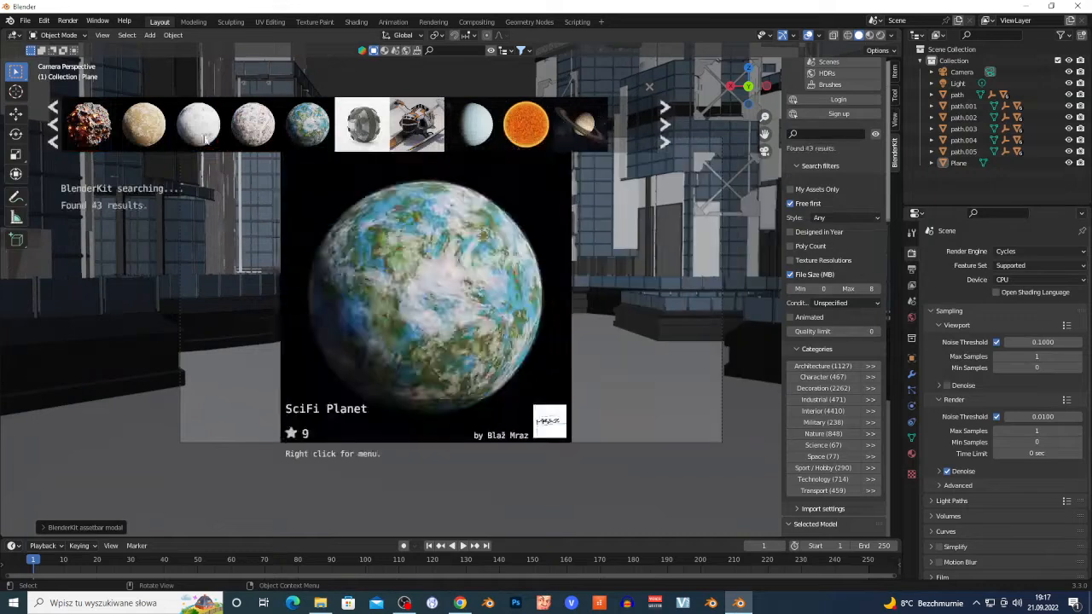
Find the Xt-24 model in the Technology category and place it on the ground plane near the 3D cursor
click(839, 482)
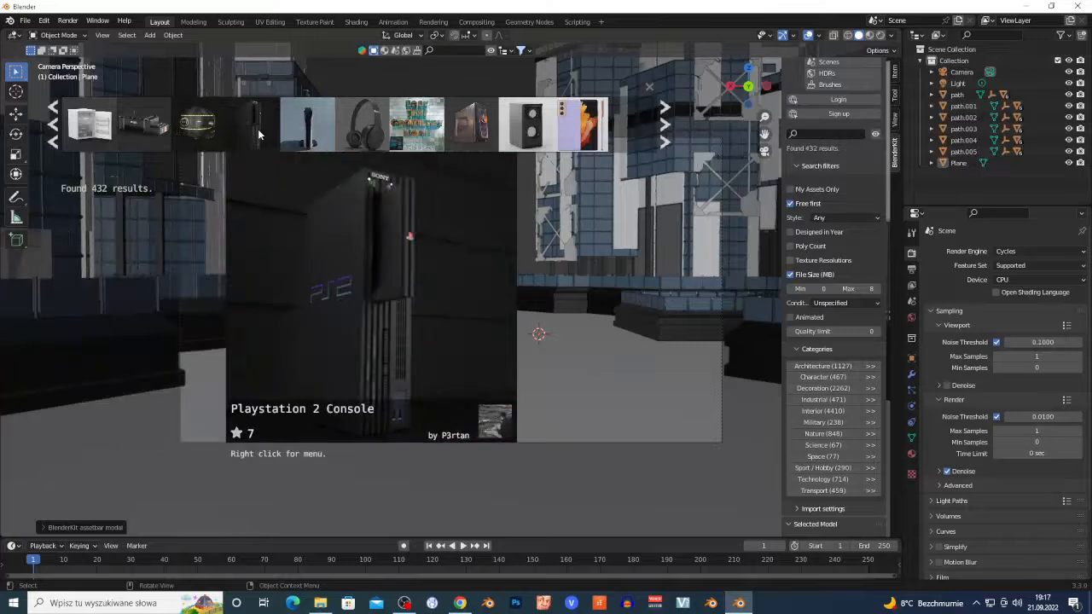
mouse_move(211, 139)
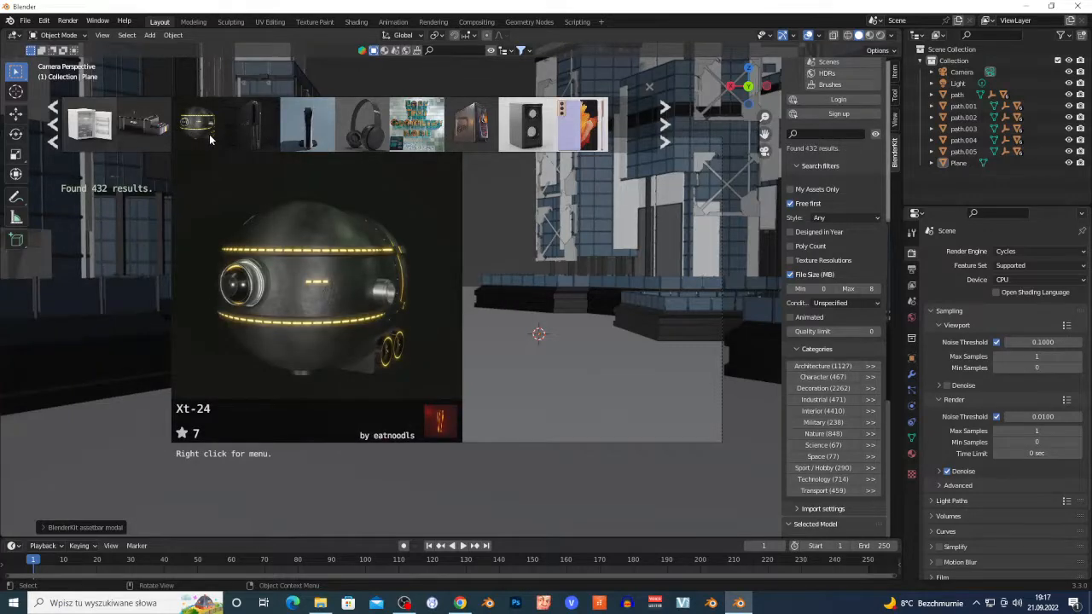
drag(209, 134, 538, 331)
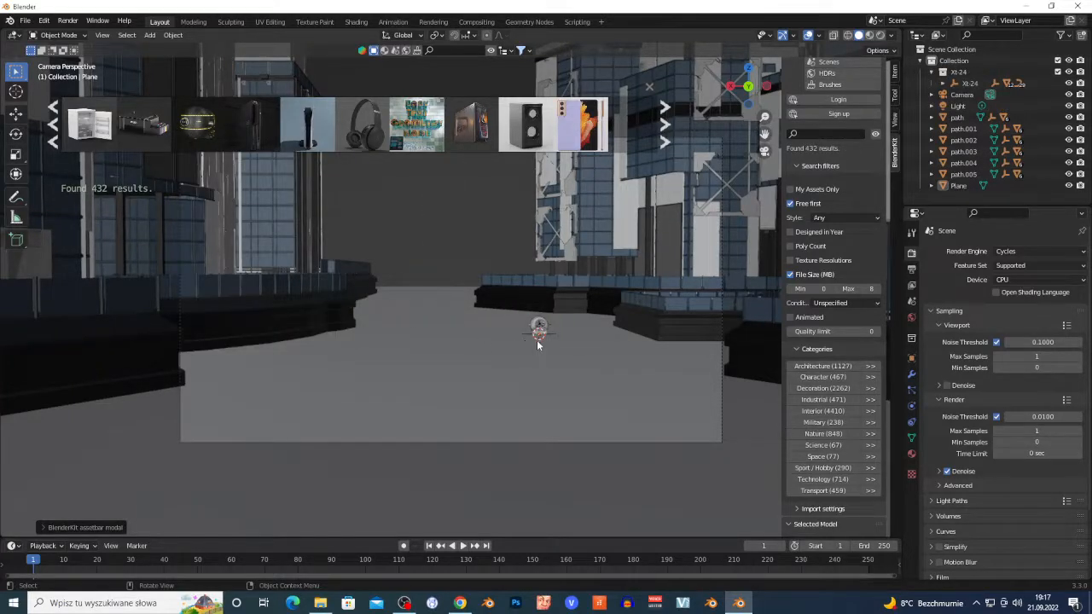
click(551, 335)
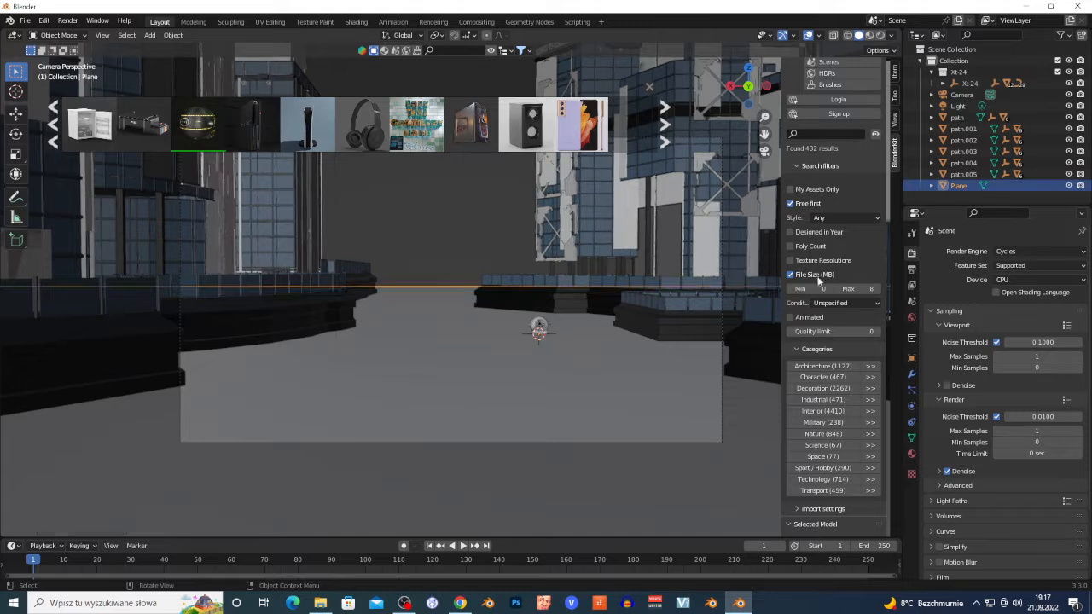
Scale the Xt-24 model up until it towers over the street in the camera view, and hide the asset bar
click(970, 84)
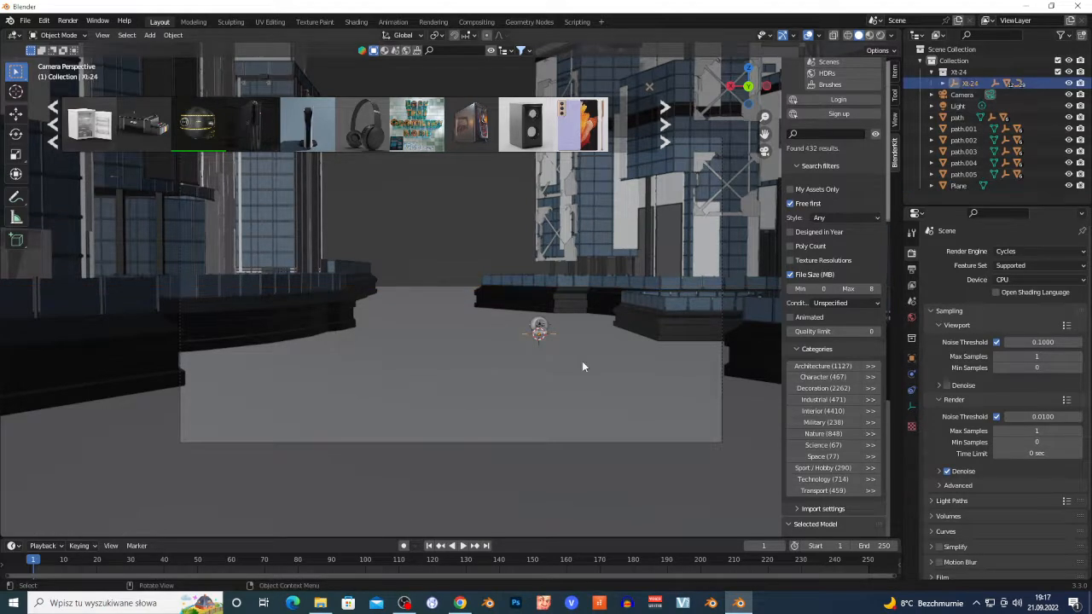
key(s)
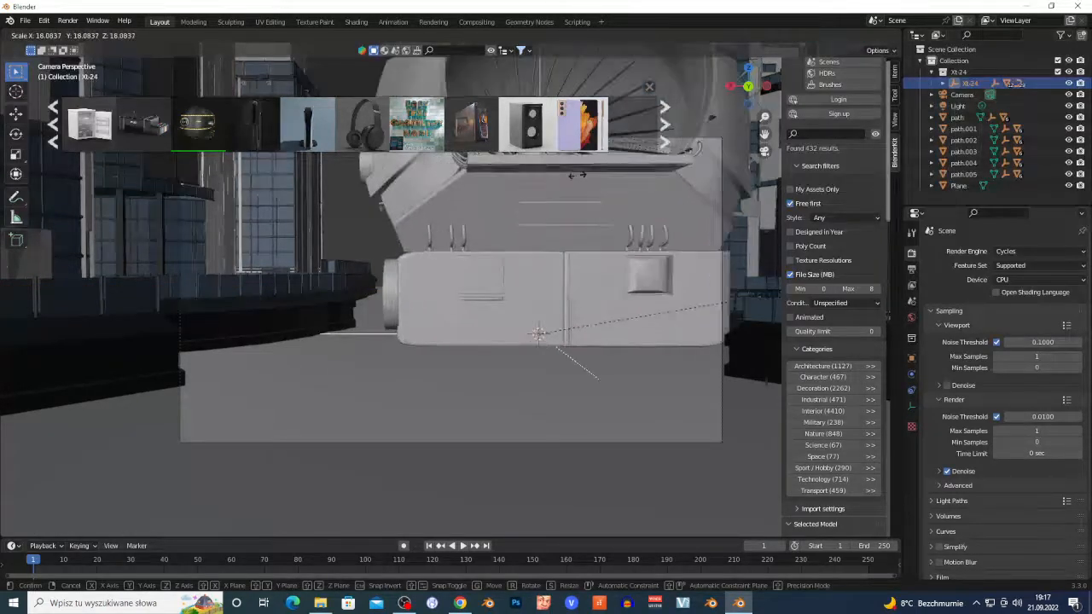
click(586, 126)
click(491, 51)
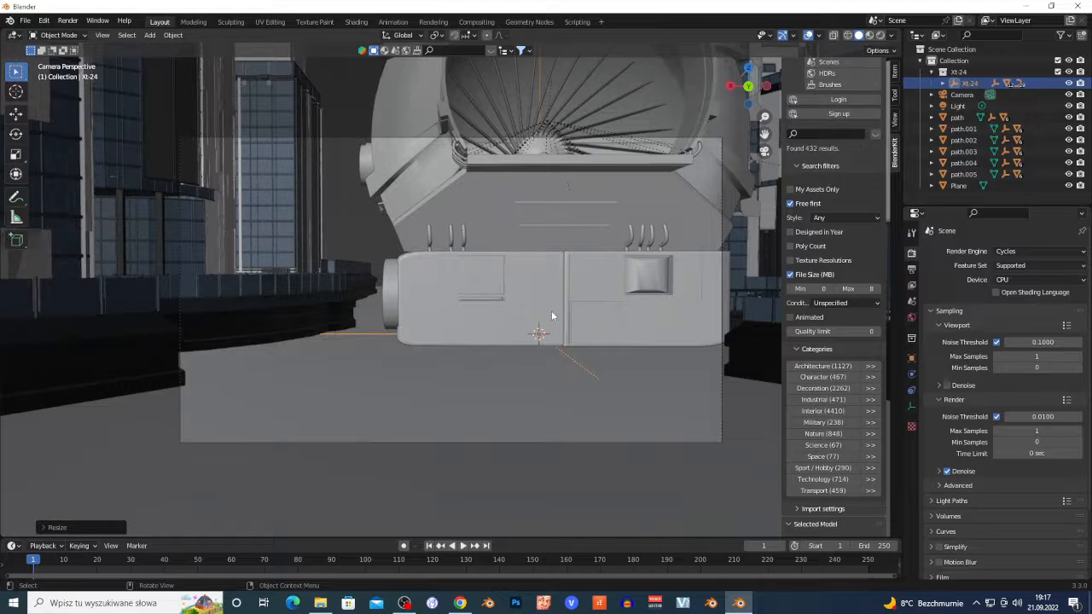
Move the Xt-24 model along Y to the far end of the street, and shift it along X beside the left-hand buildings
key(g)
key(y)
click(486, 138)
key(g)
key(x)
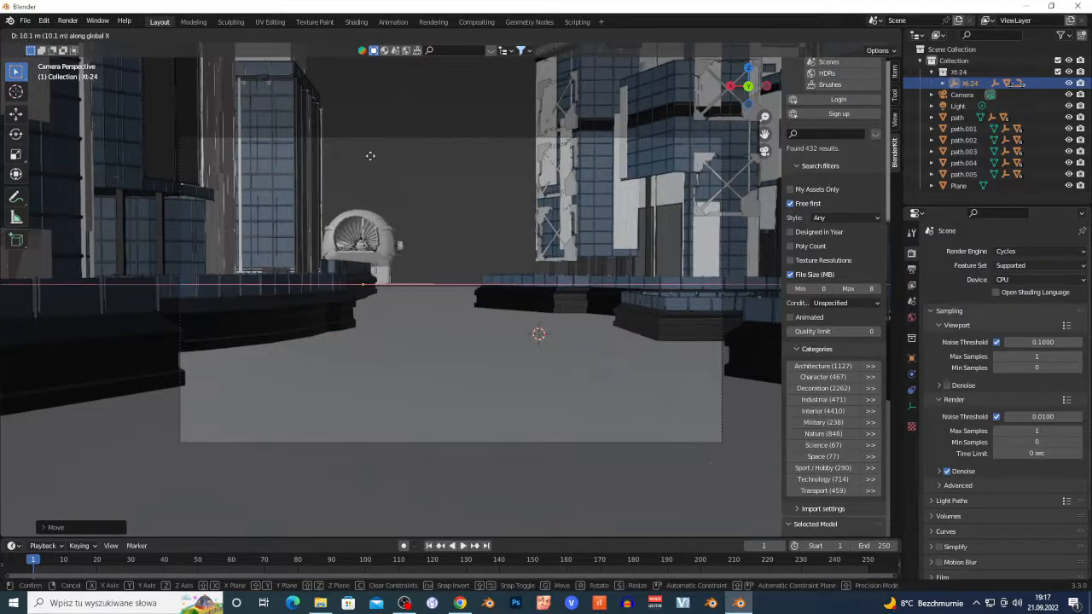
click(392, 156)
Enlarge the Xt-24 model about 1.8 times and move it about -14 m along Y, farther behind the buildings
key(s)
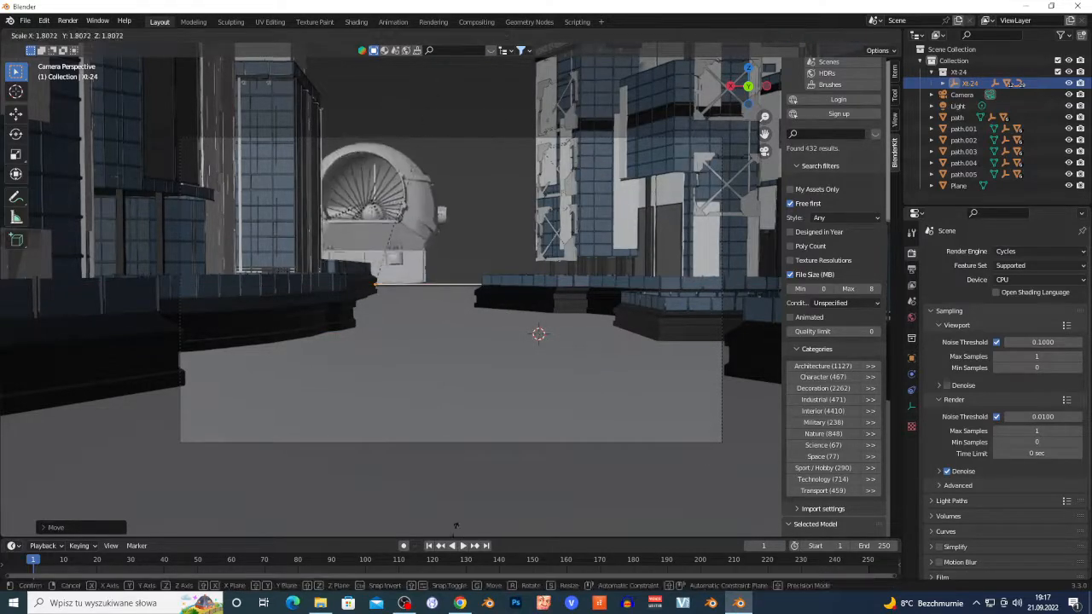
click(456, 507)
key(g)
key(y)
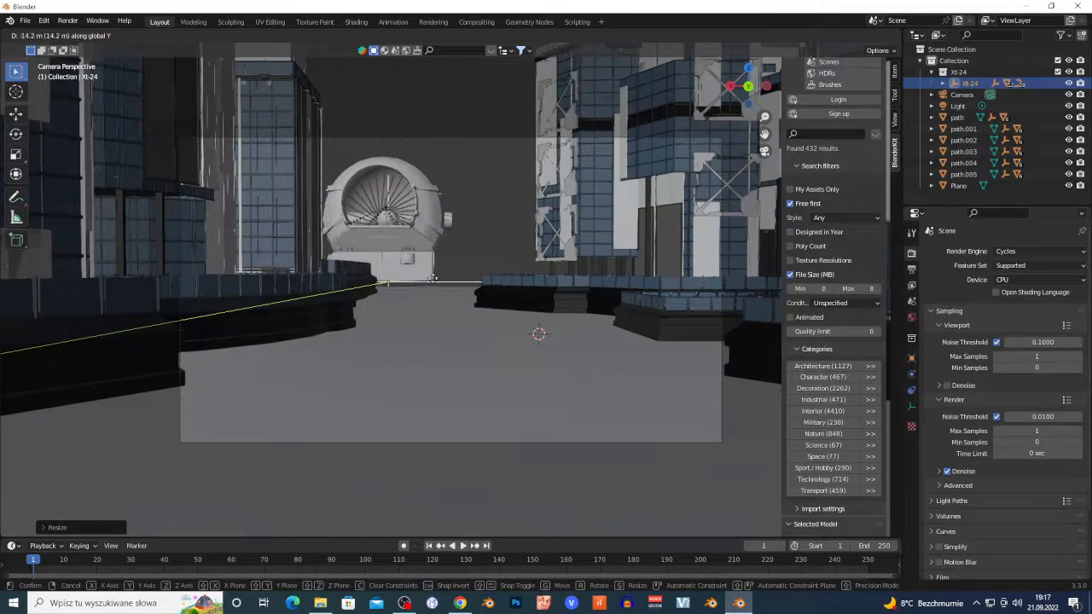
click(433, 282)
Scale the ground plane up to reach the base of the Xt-24 model, deselect it and enable viewport denoising
click(441, 304)
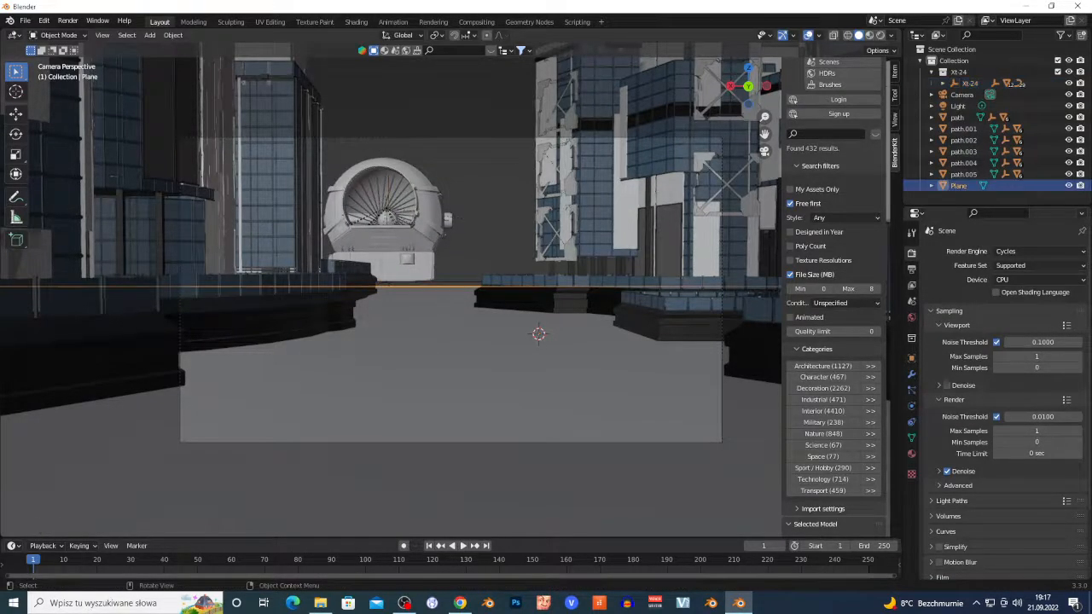
key(s)
click(866, 260)
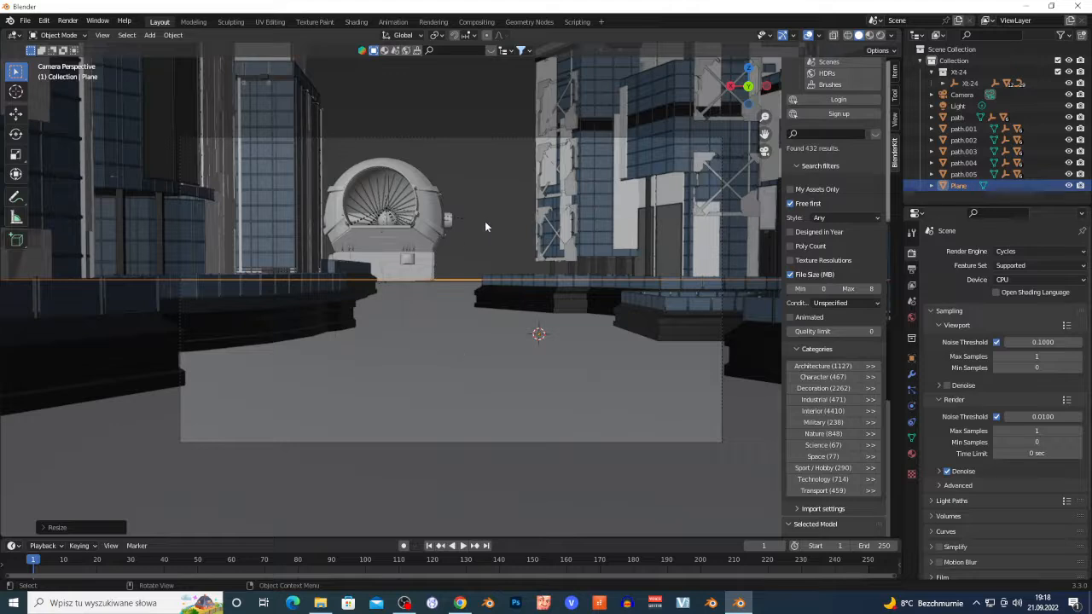
click(482, 243)
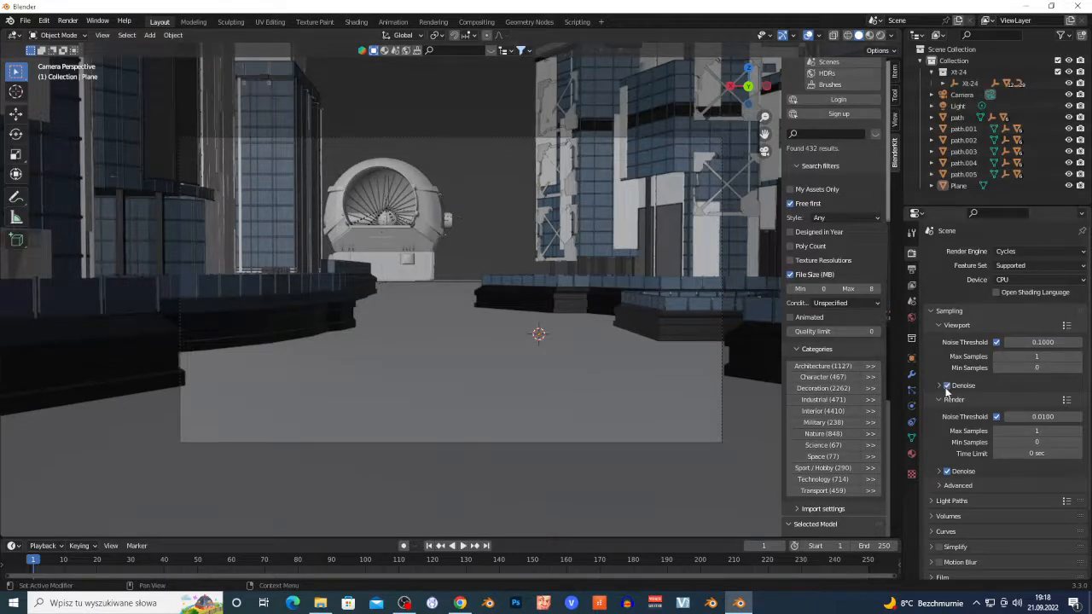
Save the scene in the projekty folder as rrunmning.blend
click(28, 20)
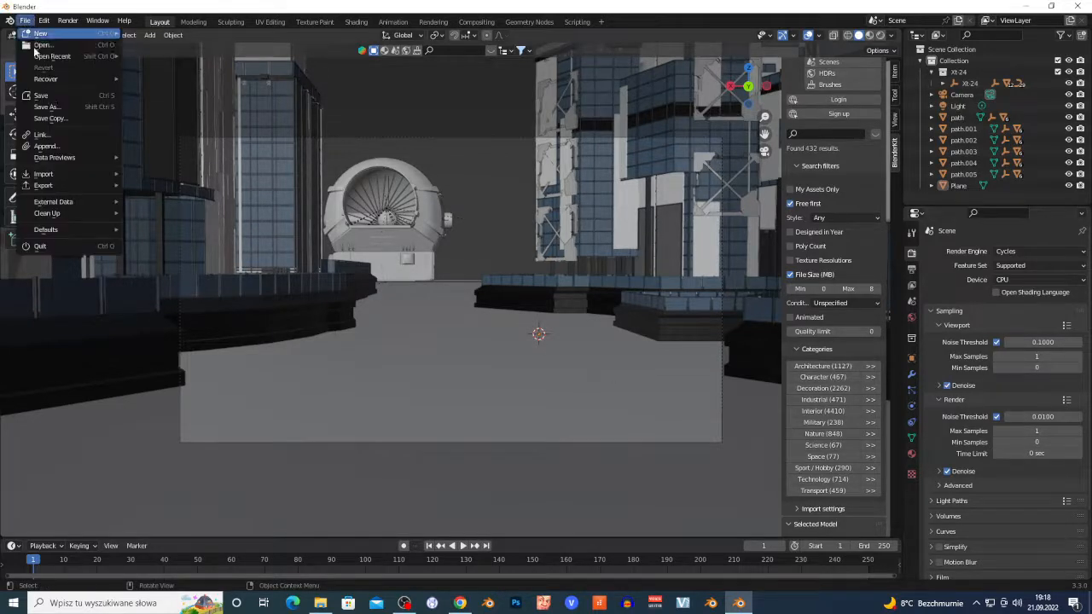
click(52, 116)
click(427, 456)
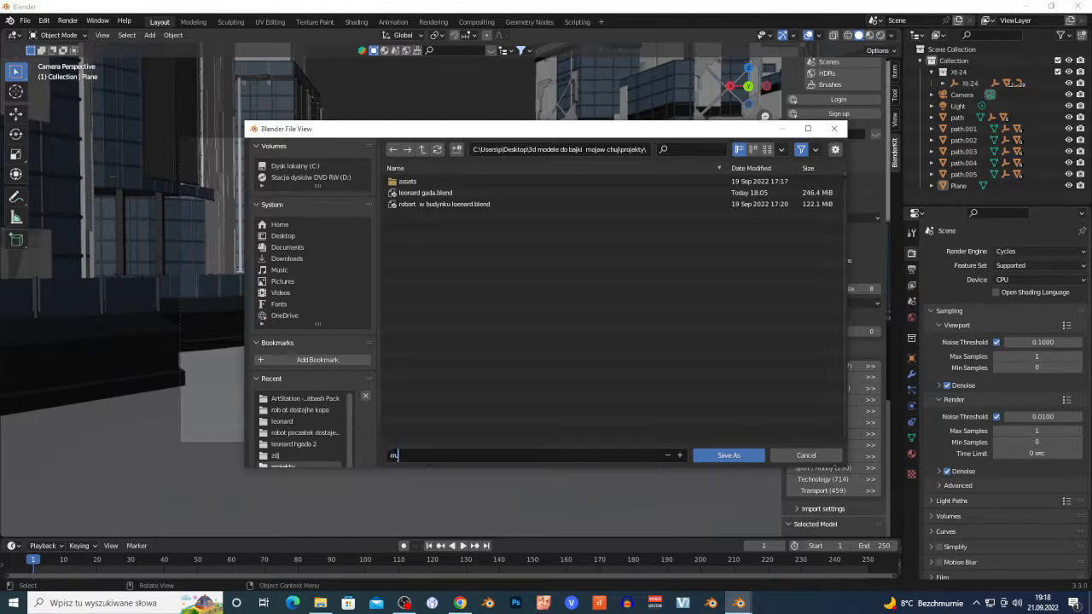
key(Return)
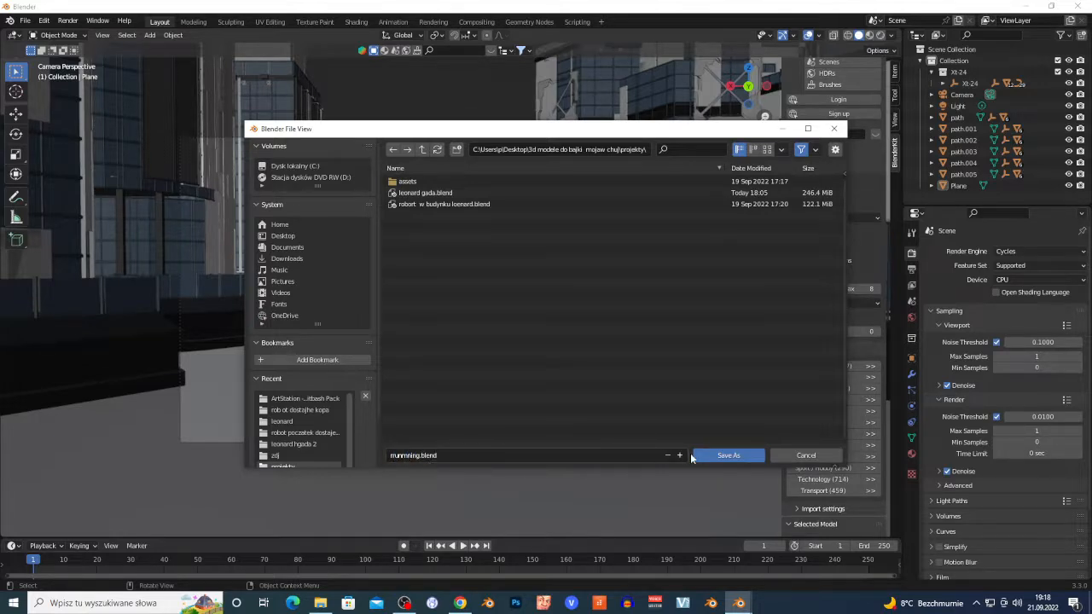
click(744, 456)
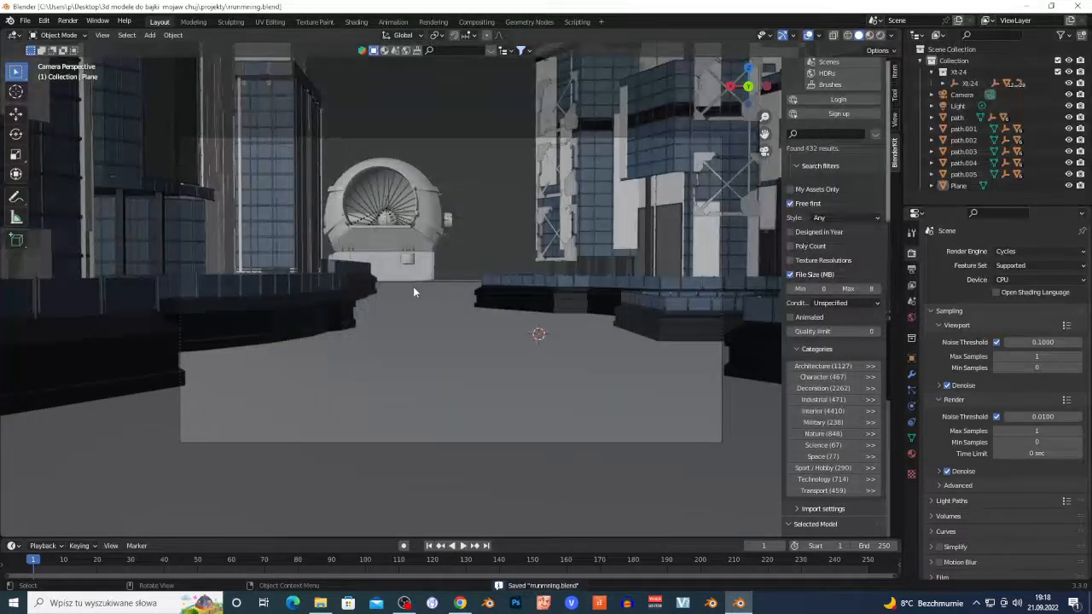
Search the BlenderKit models for wires, browse the results and close the result strip
click(478, 377)
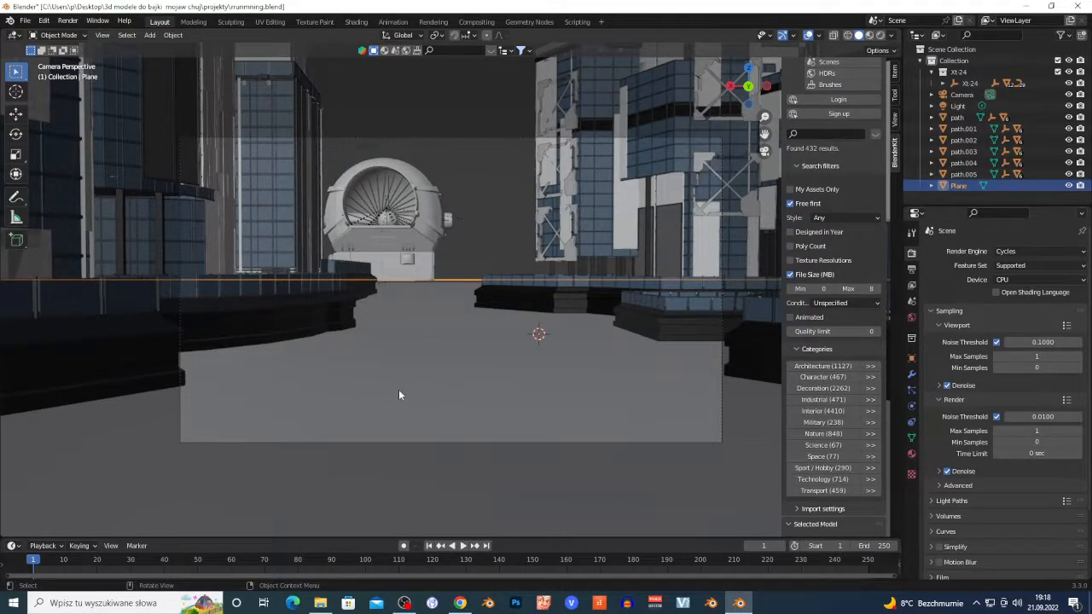
click(384, 50)
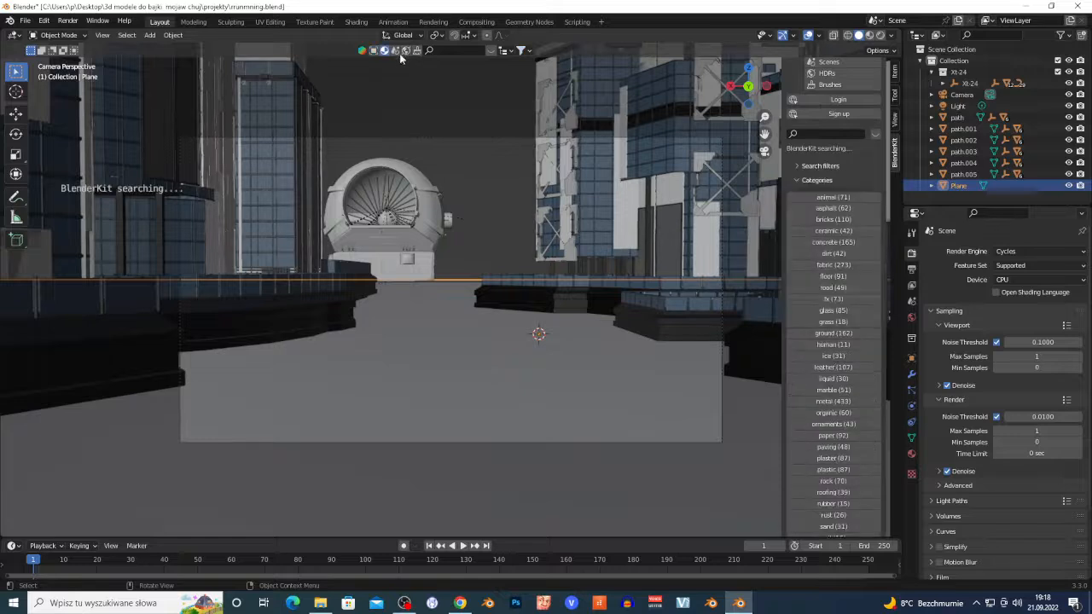
click(373, 51)
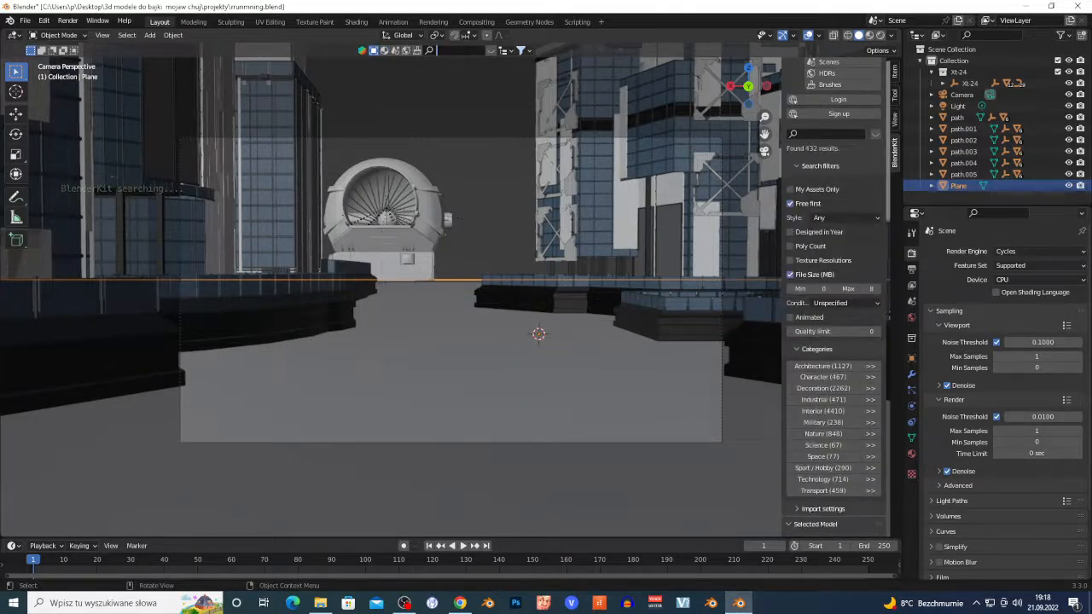
text(s)
key(Return)
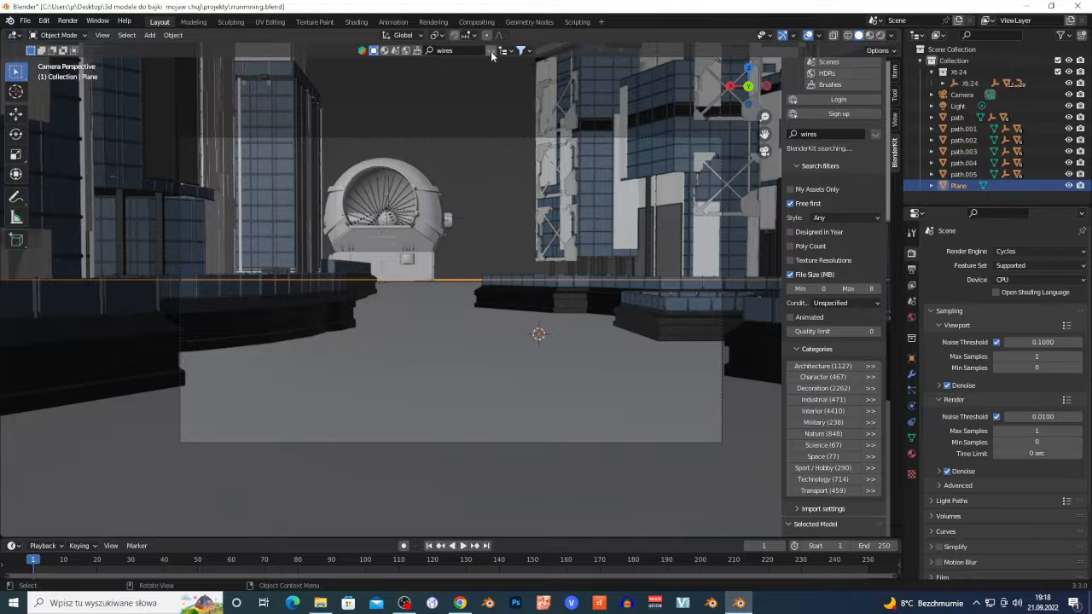
click(491, 52)
mouse_move(97, 115)
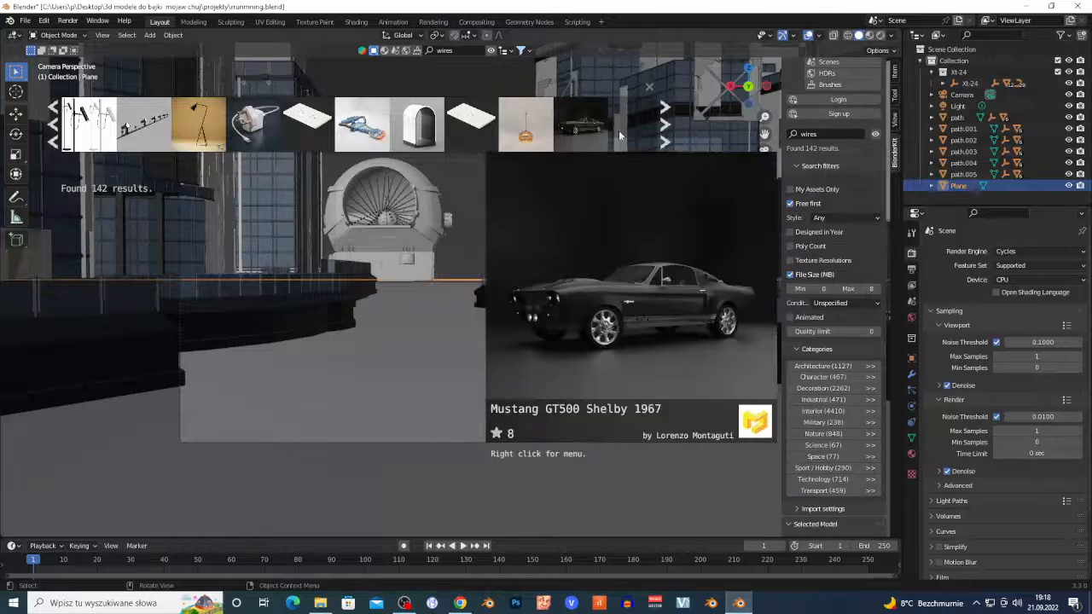
click(663, 141)
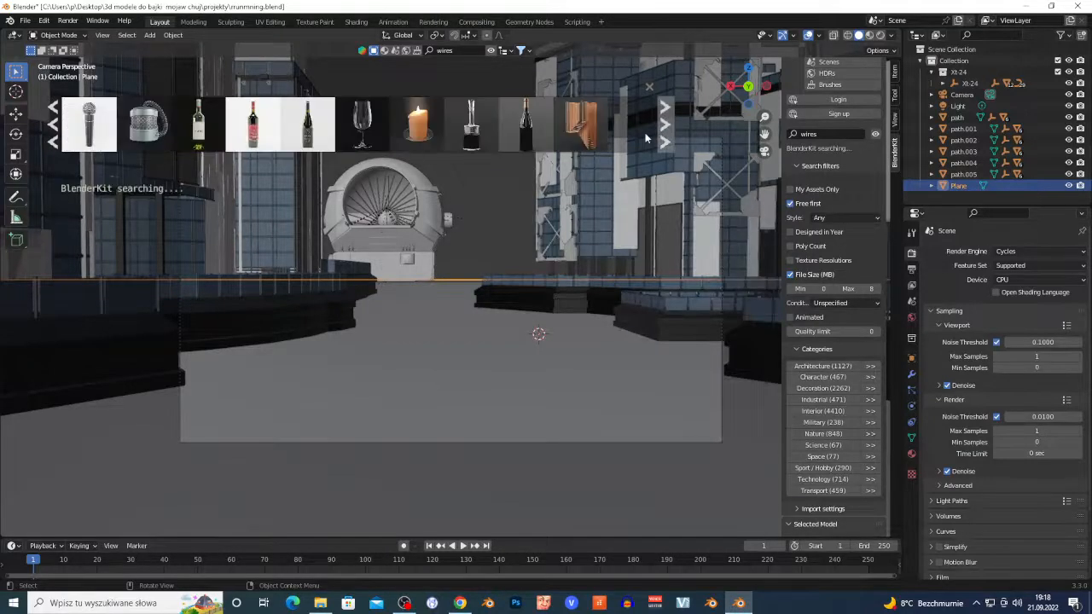
click(492, 52)
Add a Bezier curve scaled up about 15 times and raise it along Z so it spans the street between the buildings
key(shift+a)
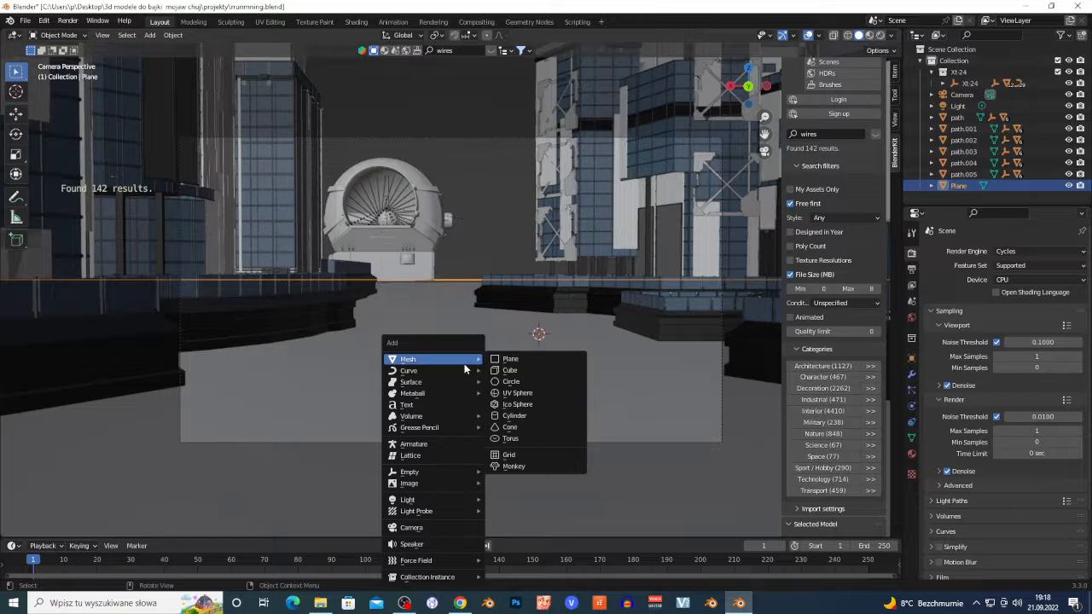
mouse_move(450, 370)
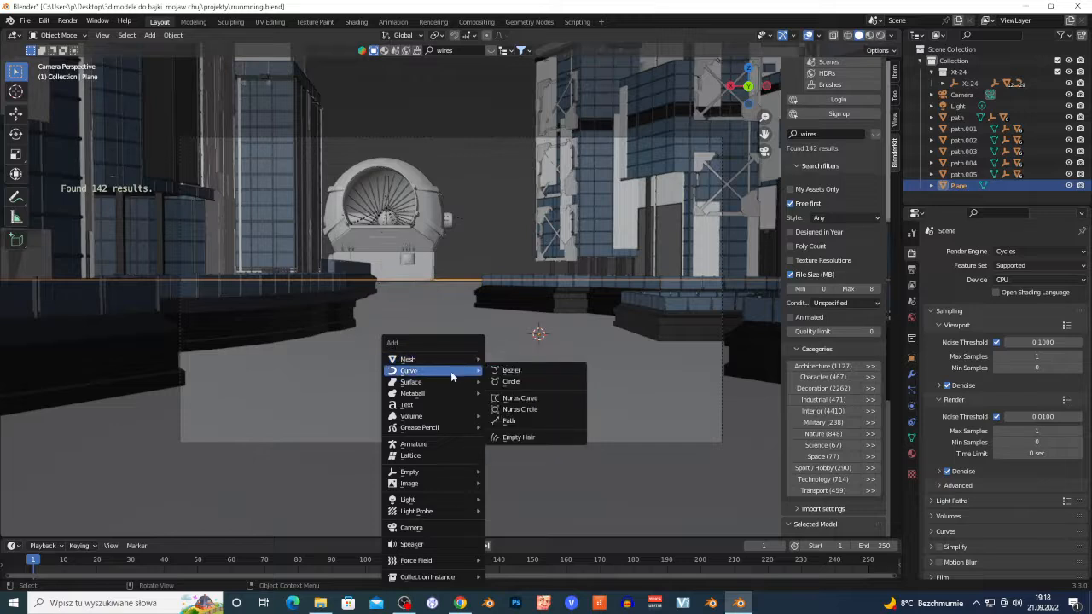
click(549, 372)
key(g)
click(225, 361)
key(g)
key(z)
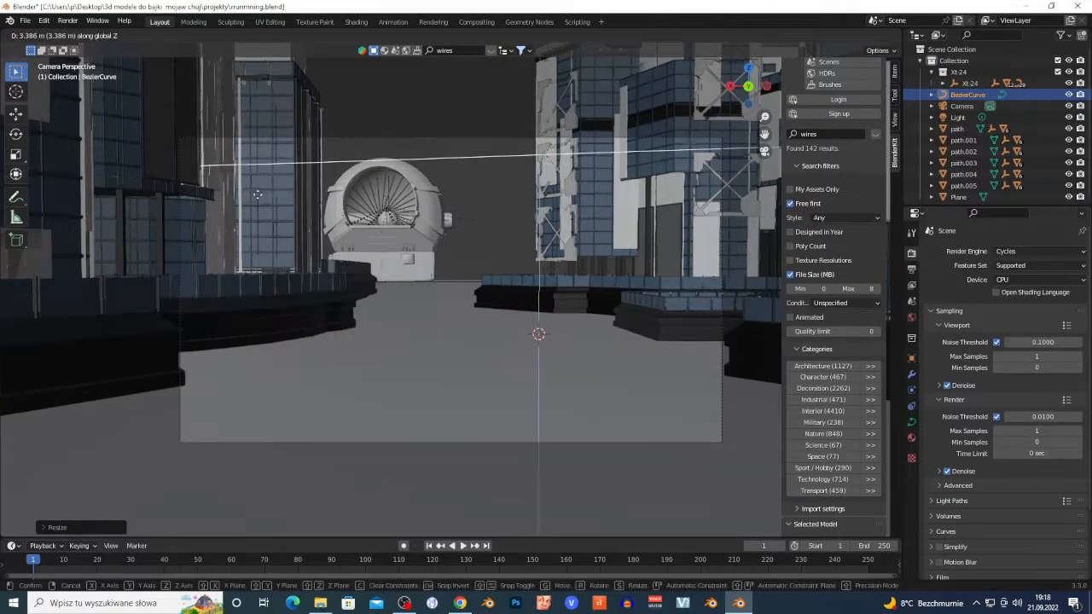
click(271, 206)
scroll(470, 219, up, 2)
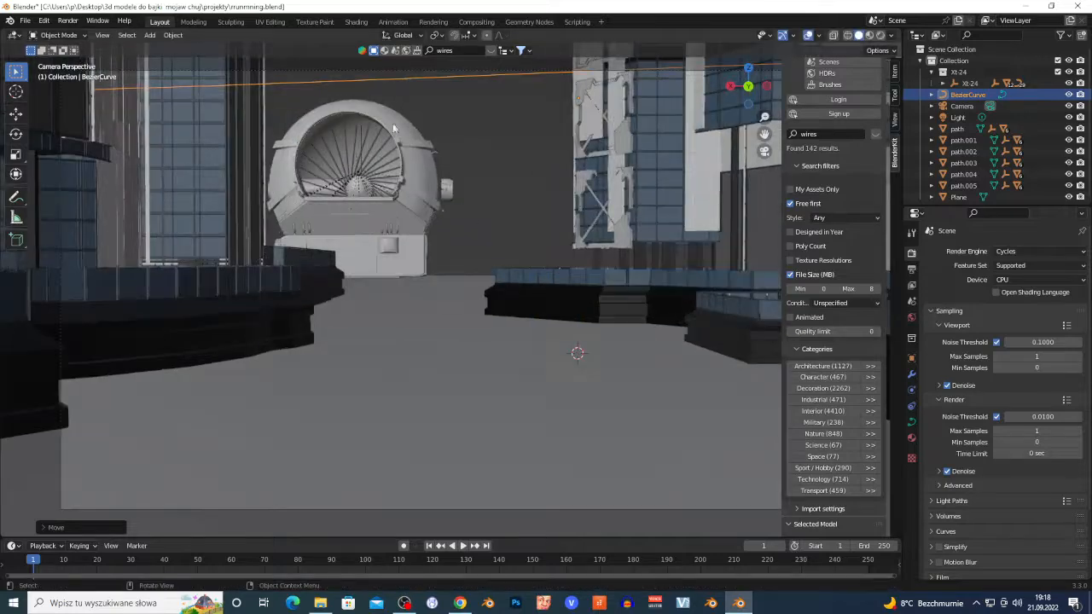
scroll(409, 232, down, 3)
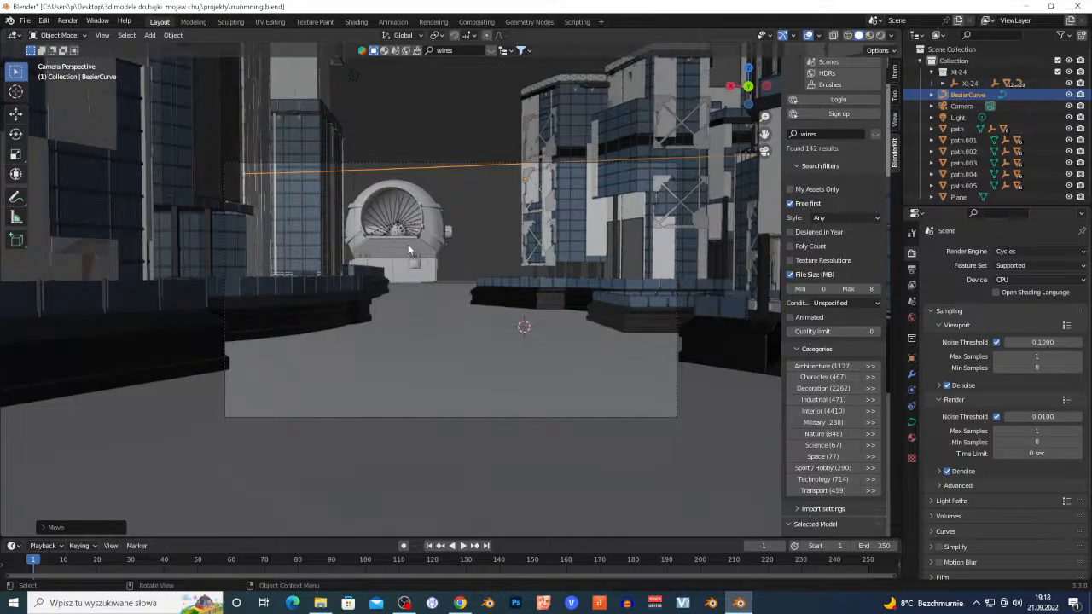
scroll(408, 244, up, 1)
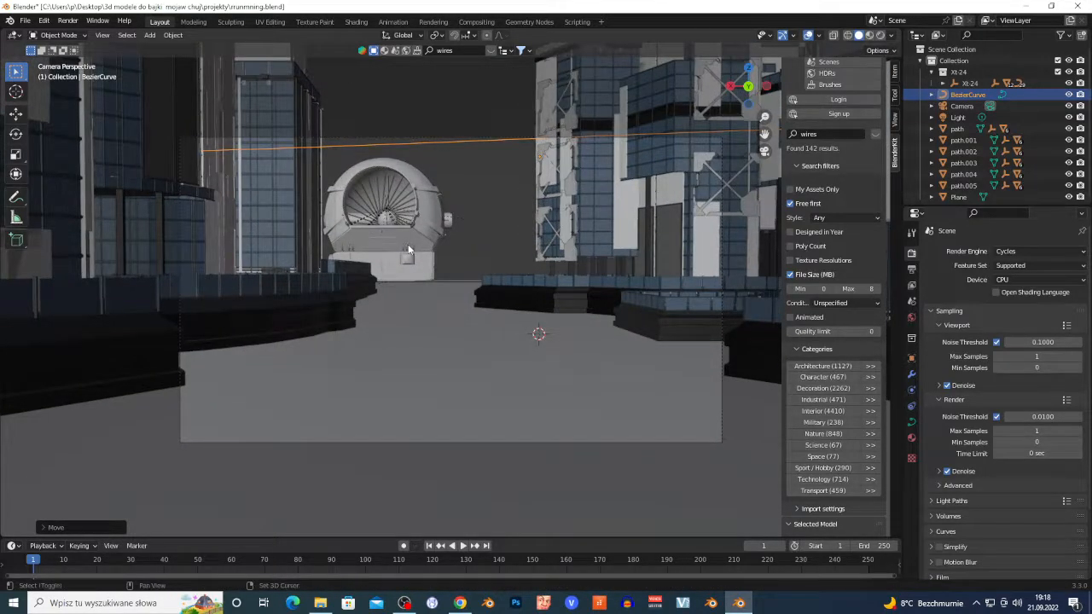
Duplicate the Bezier curve and offset the copy along the street on the Y axis
key(shift+d)
key(y)
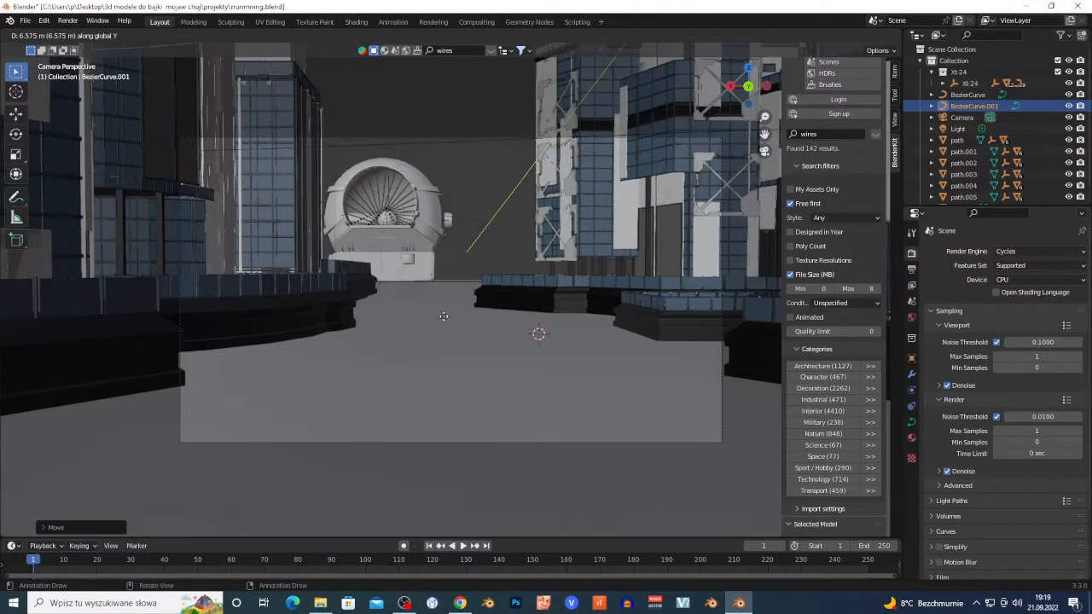
click(418, 276)
Raise the duplicated curve about 3 m along Z, between the buildings on both sides of the street
key(KP_0)
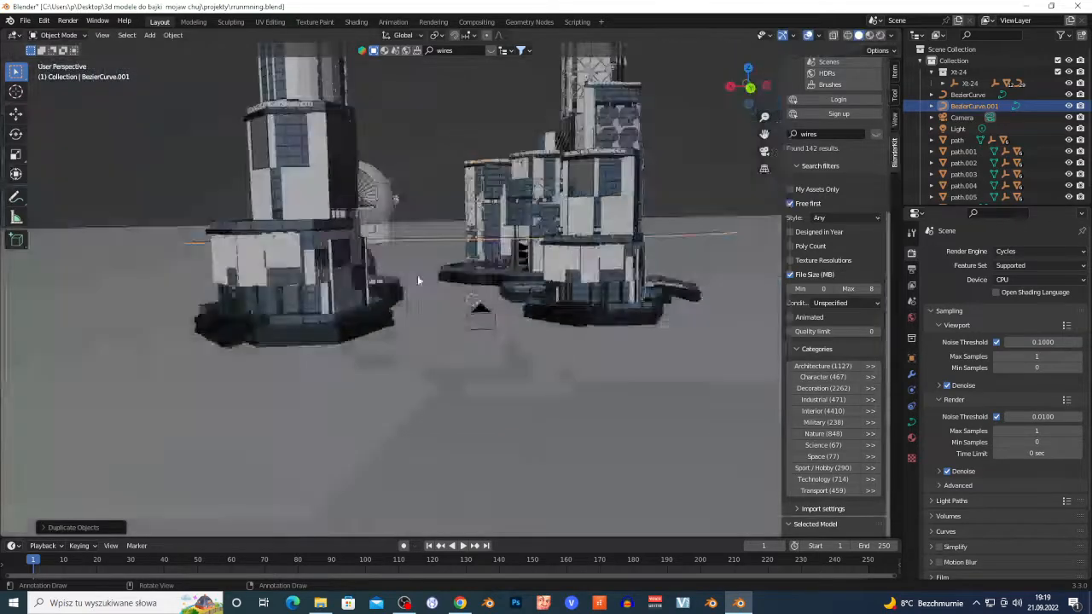
key(shift+grave)
key(w)
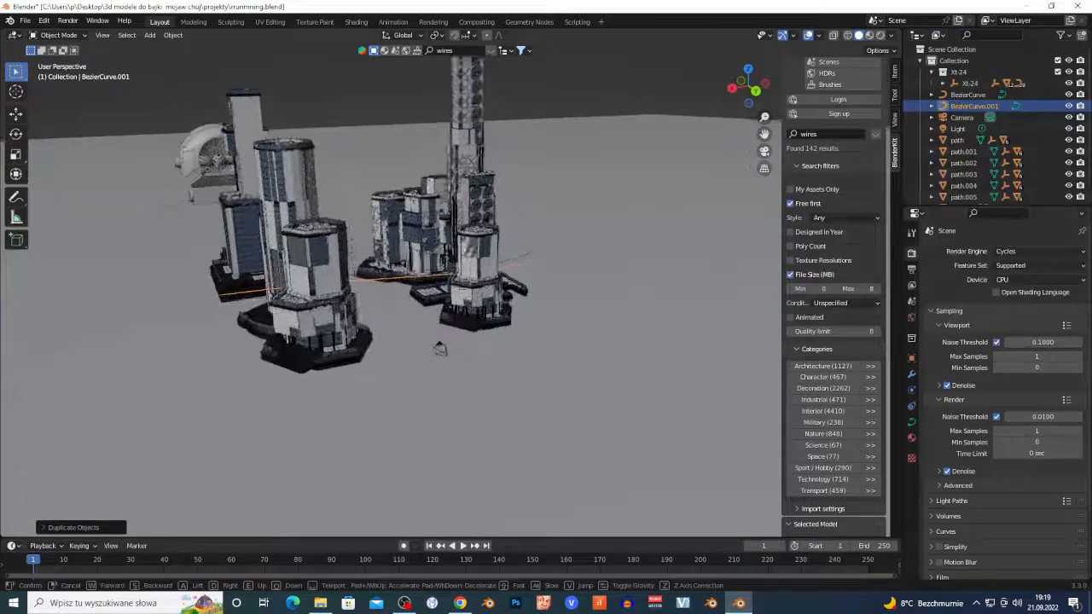
key(w)
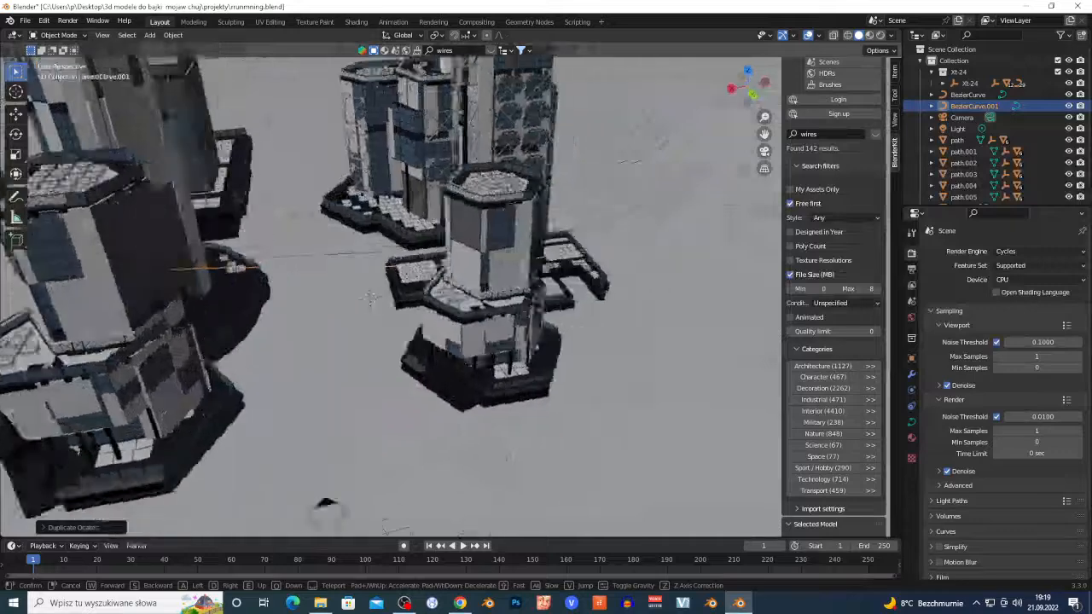
key(w)
click(376, 302)
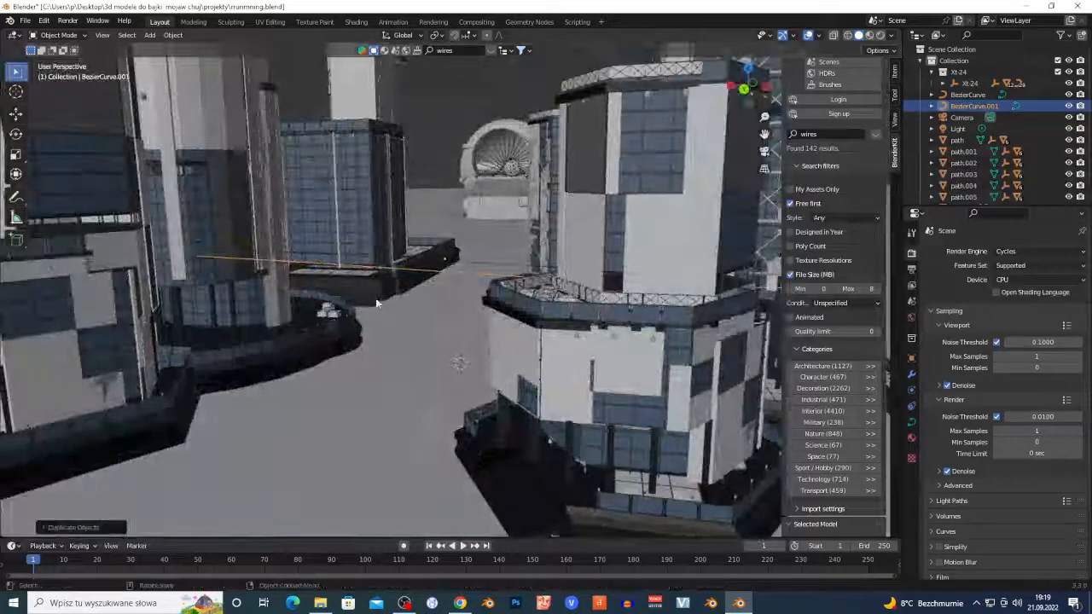
key(shift+d)
key(z)
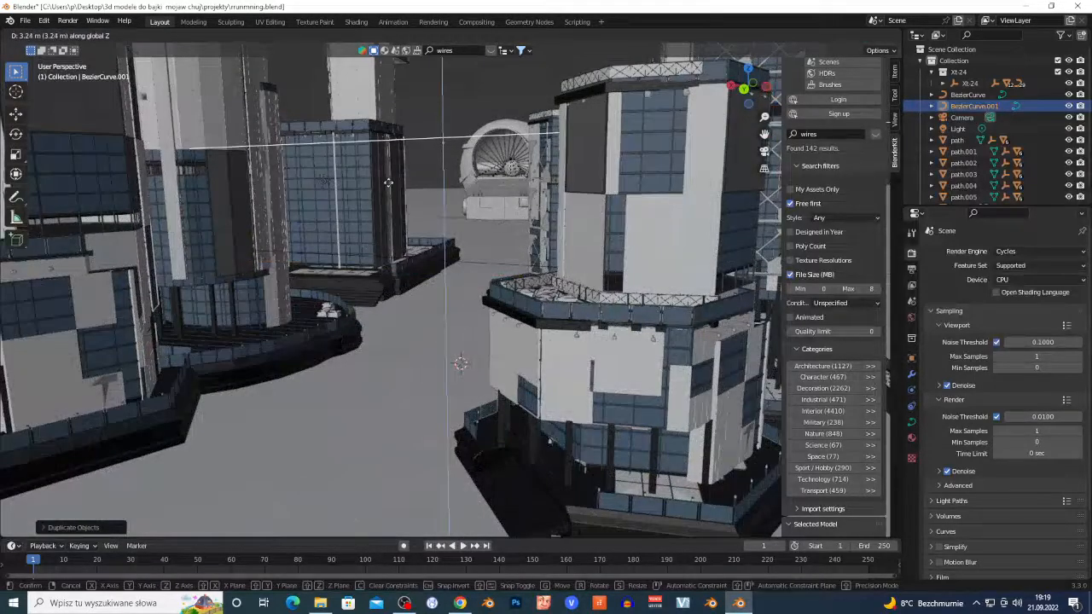
click(389, 196)
Scale the raised curve along X to about 0.44 so its ends meet the buildings on each side
key(shift+grave)
key(w)
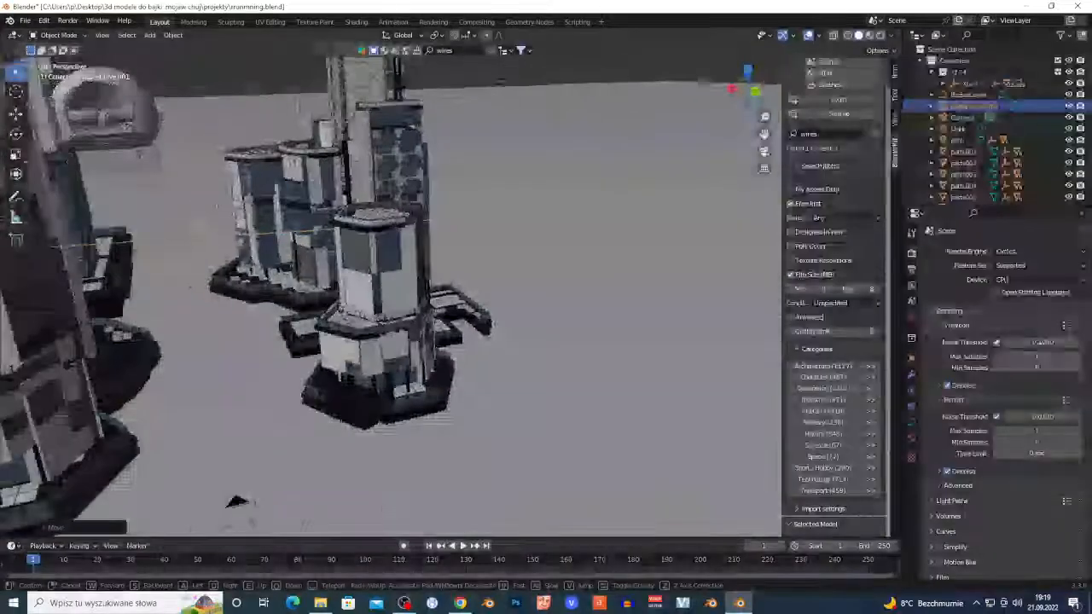
click(525, 222)
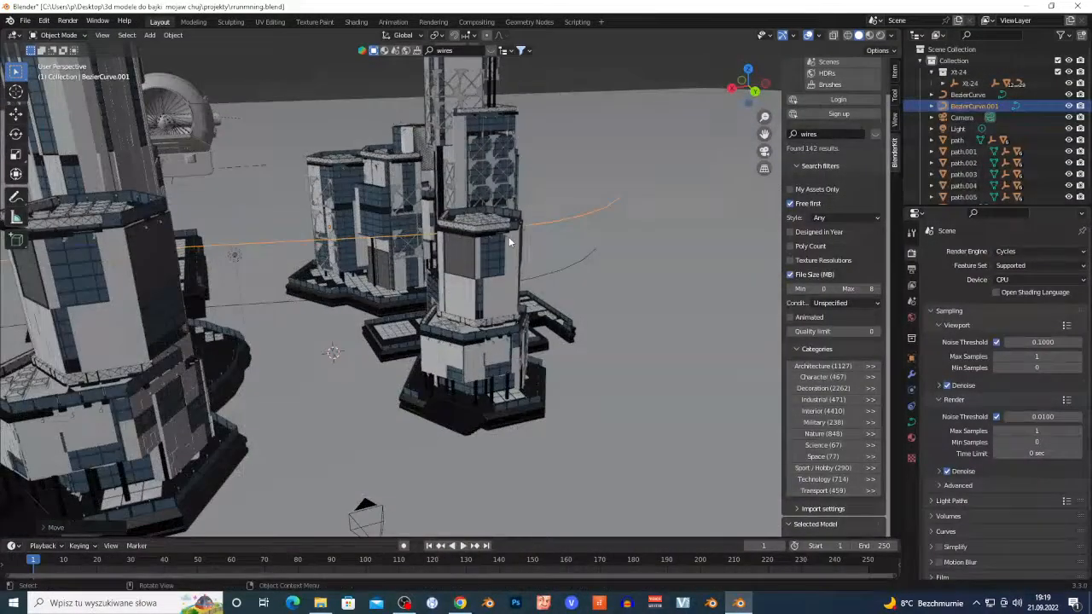
key(s)
key(x)
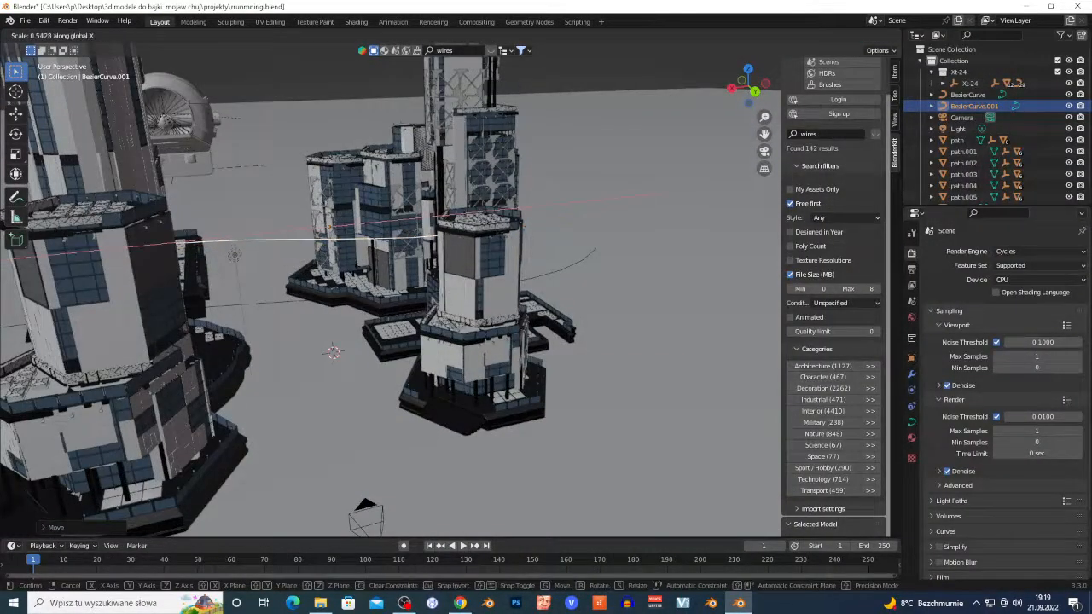
click(181, 245)
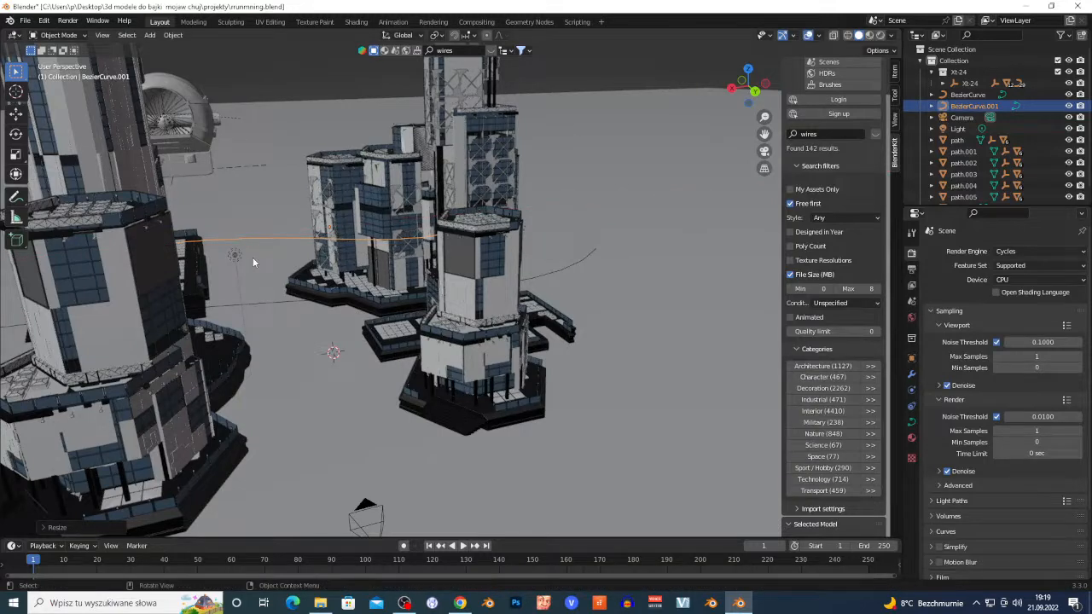
Duplicate the shortened curve, lower the copy along Z and return to the camera view
key(shift+d)
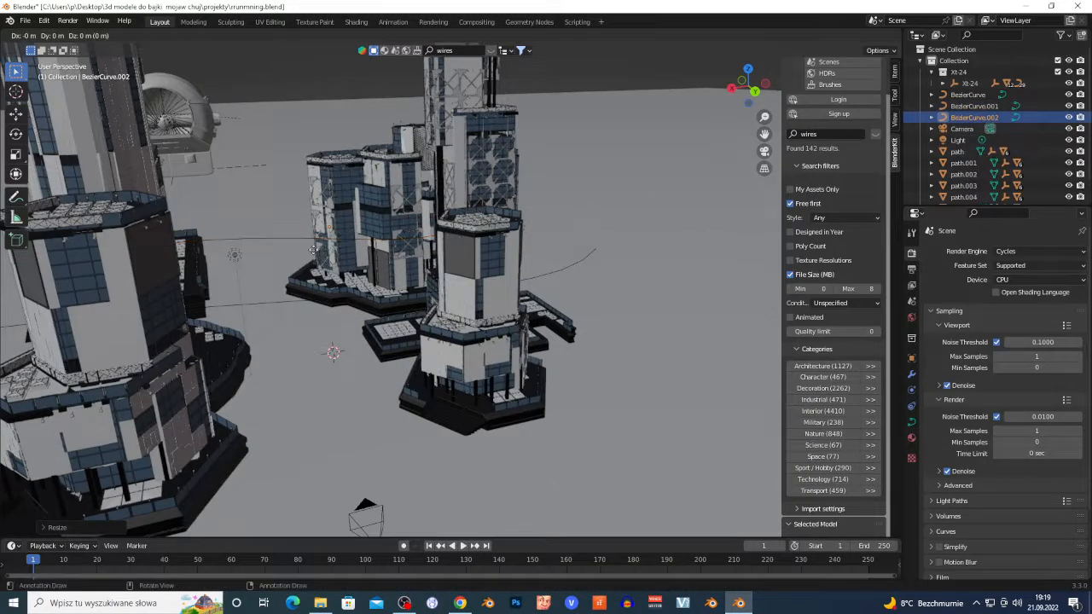
key(z)
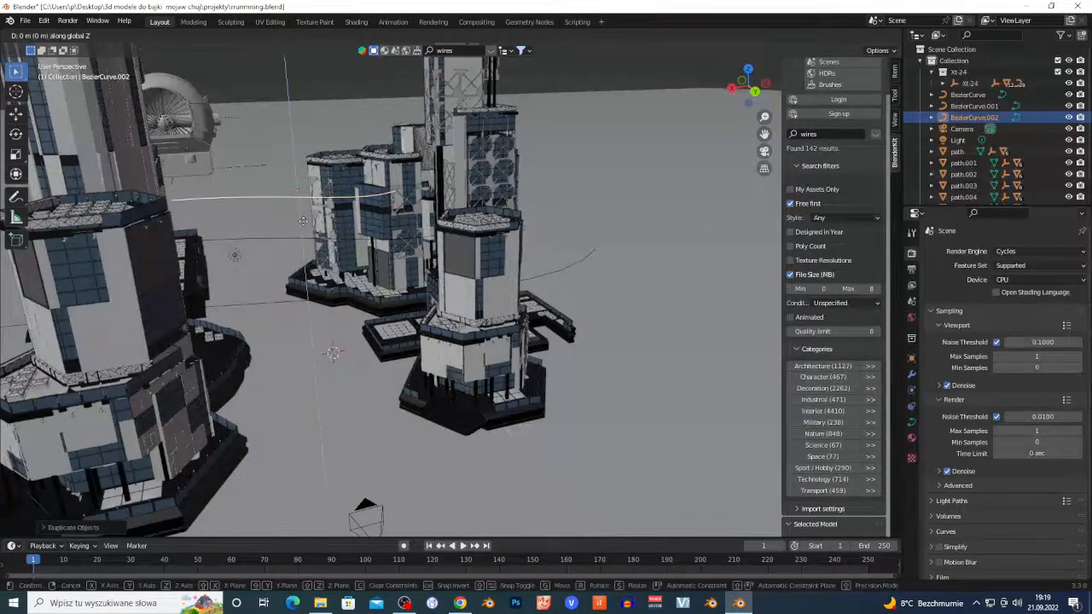
click(311, 277)
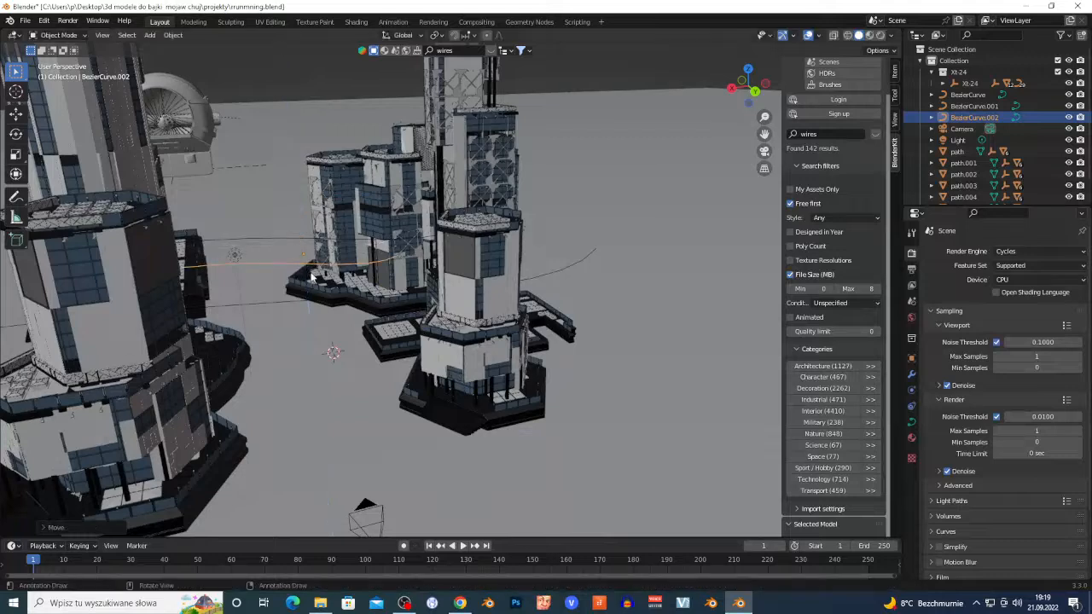
key(KP_0)
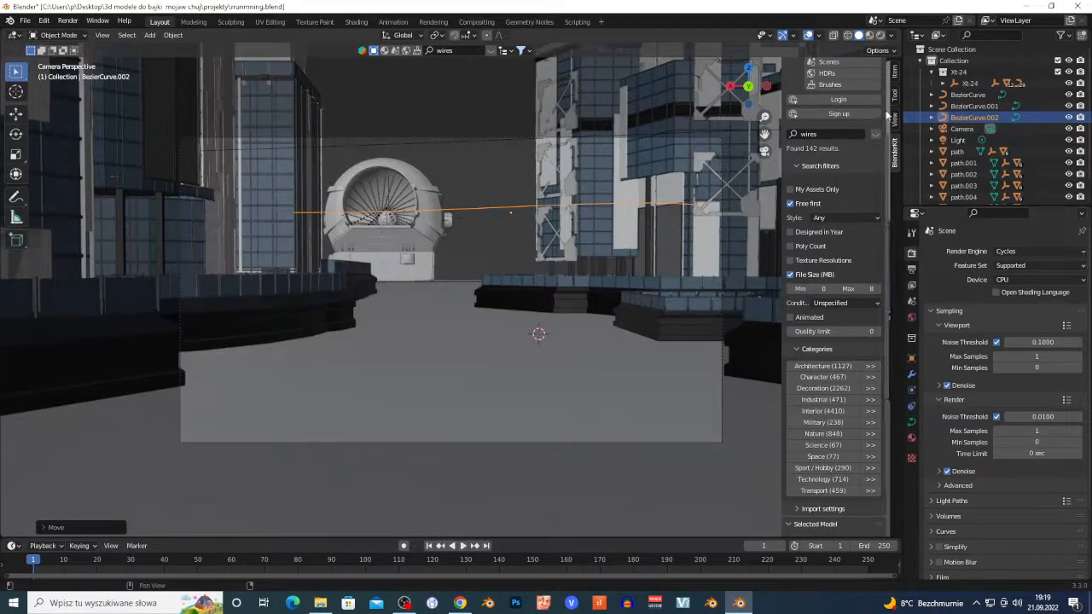
Set the newest curve's X rotation to 49.3° and lower it about 0.05 m along Z
click(894, 74)
click(817, 152)
text(9.2)
key(Return)
drag(817, 152, 854, 141)
key(ctrl+z)
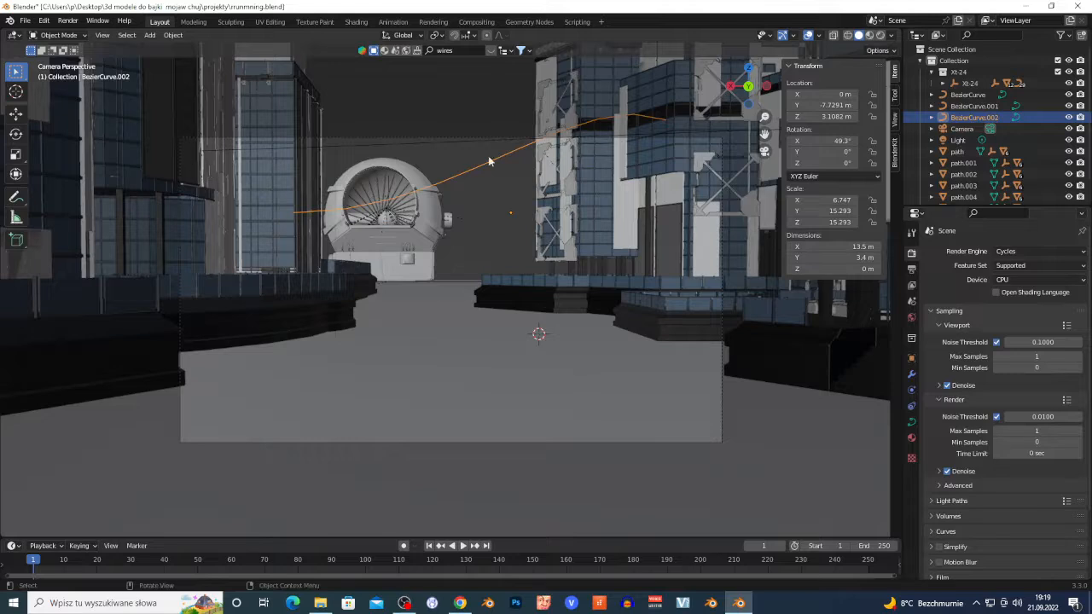
key(g)
key(z)
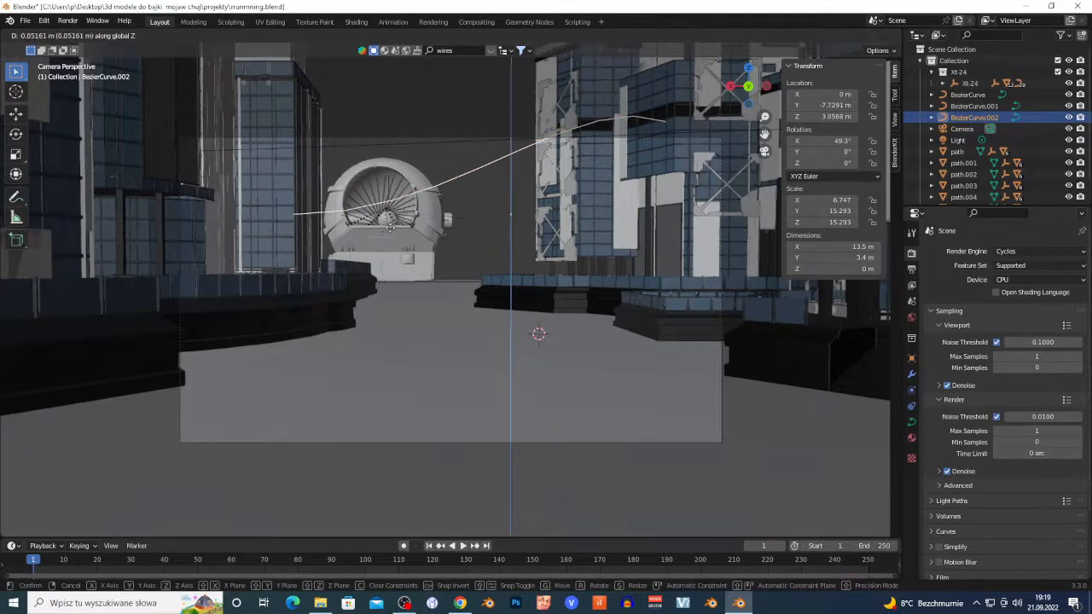
click(368, 305)
Duplicate the tilted curve, placing the copy at 1.5995 m on Y and 3.2332 m on Z
scroll(368, 304, up, 2)
scroll(410, 234, down, 1)
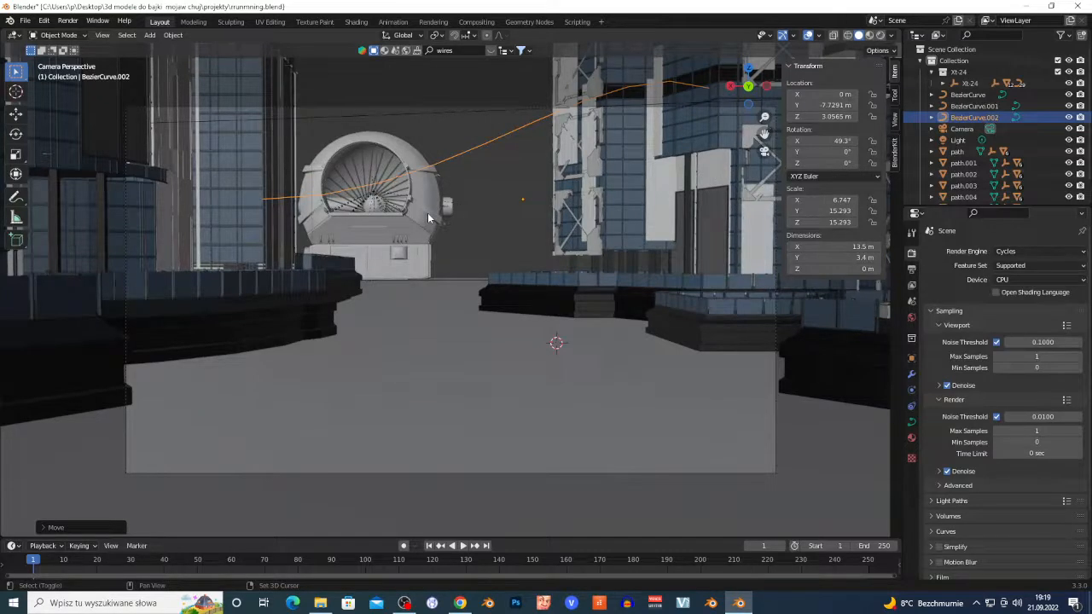
key(shift+d)
key(y)
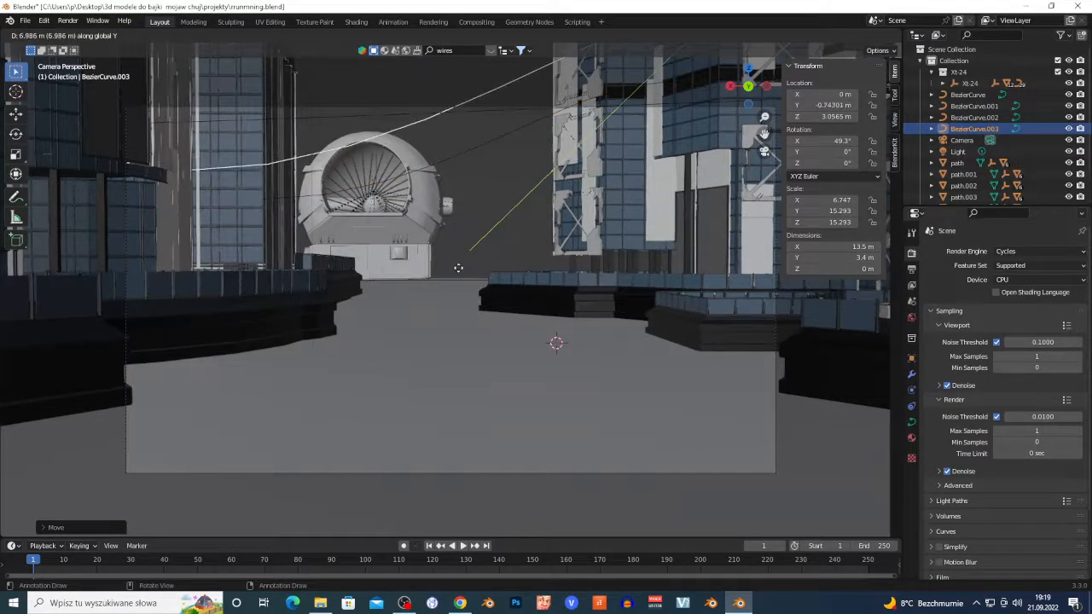
key(shift+d)
key(z)
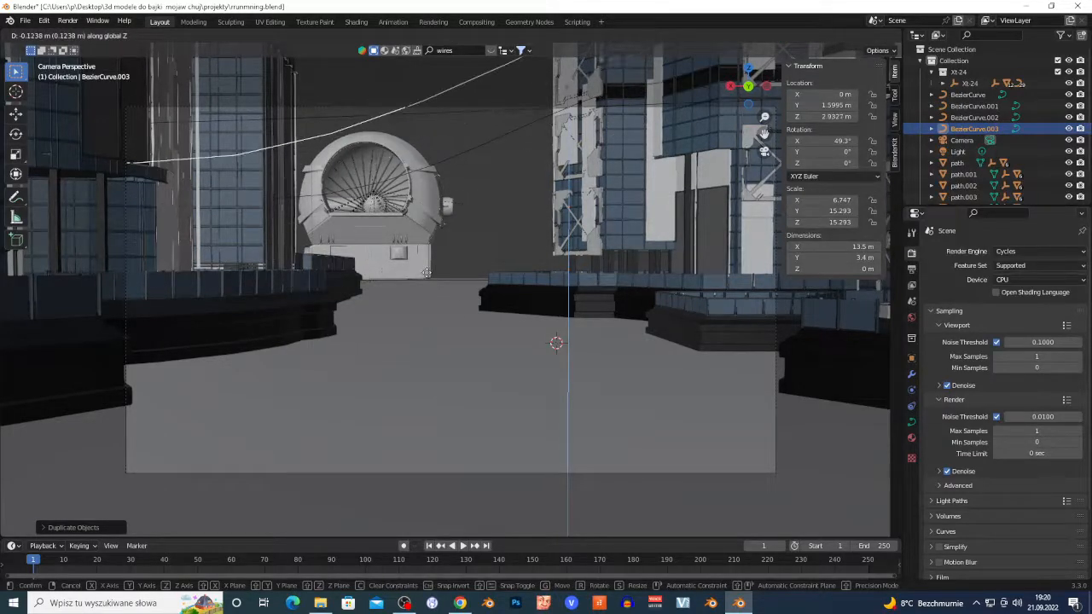
click(425, 266)
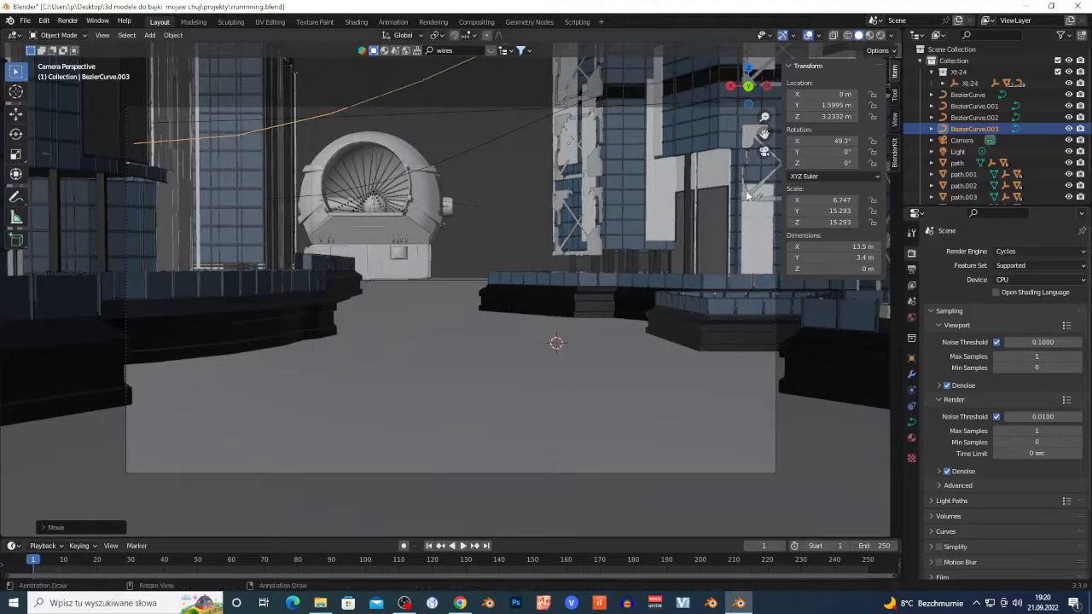
Rotate the newest curve to -21.7° on X and raise it along Z to 3.857 m
drag(822, 141, 762, 141)
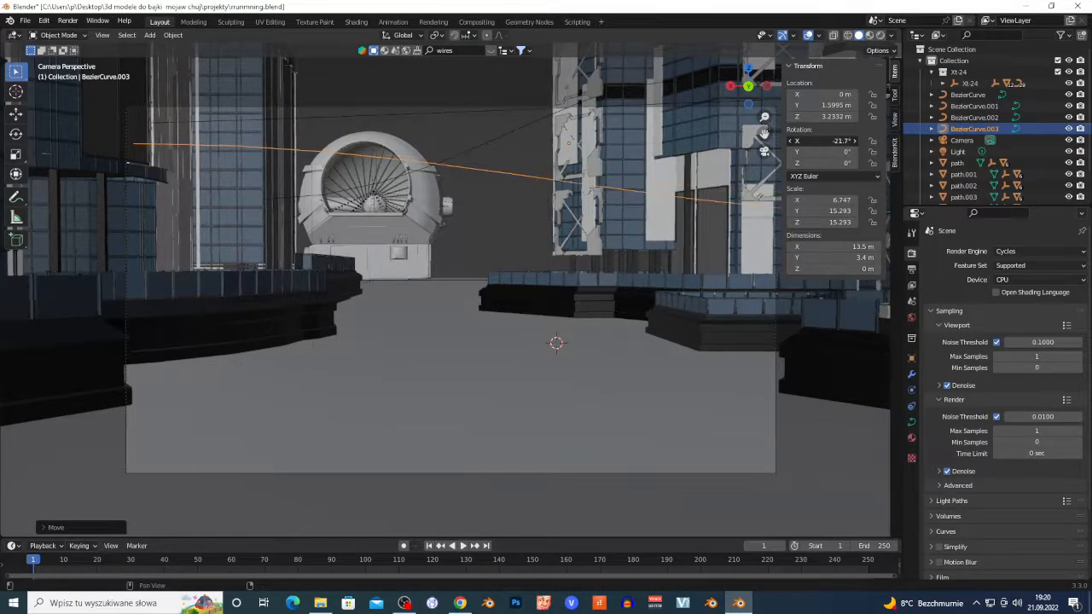
key(g)
key(z)
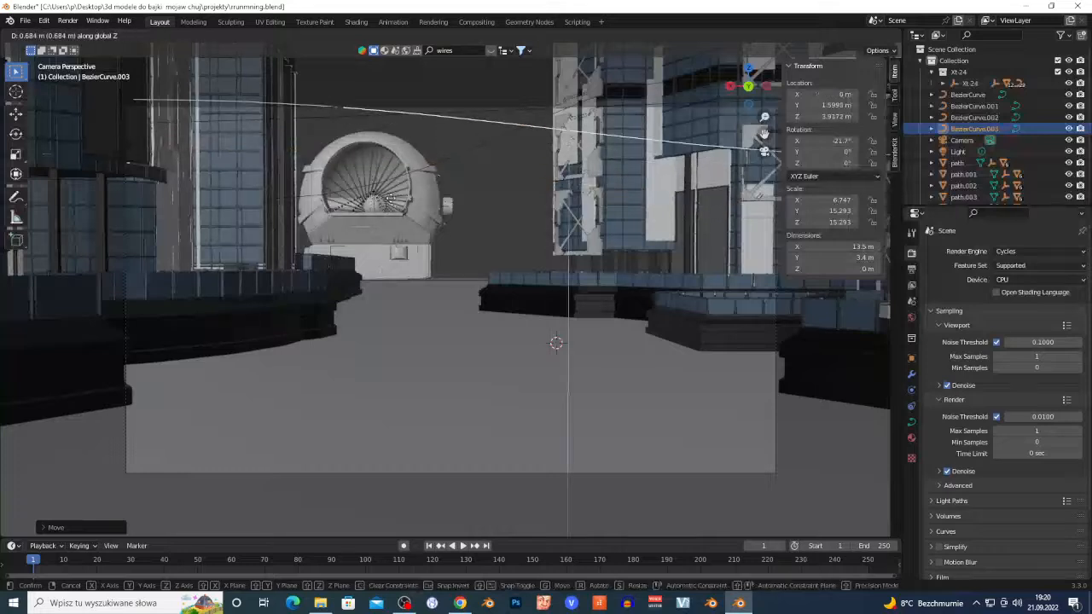
click(472, 219)
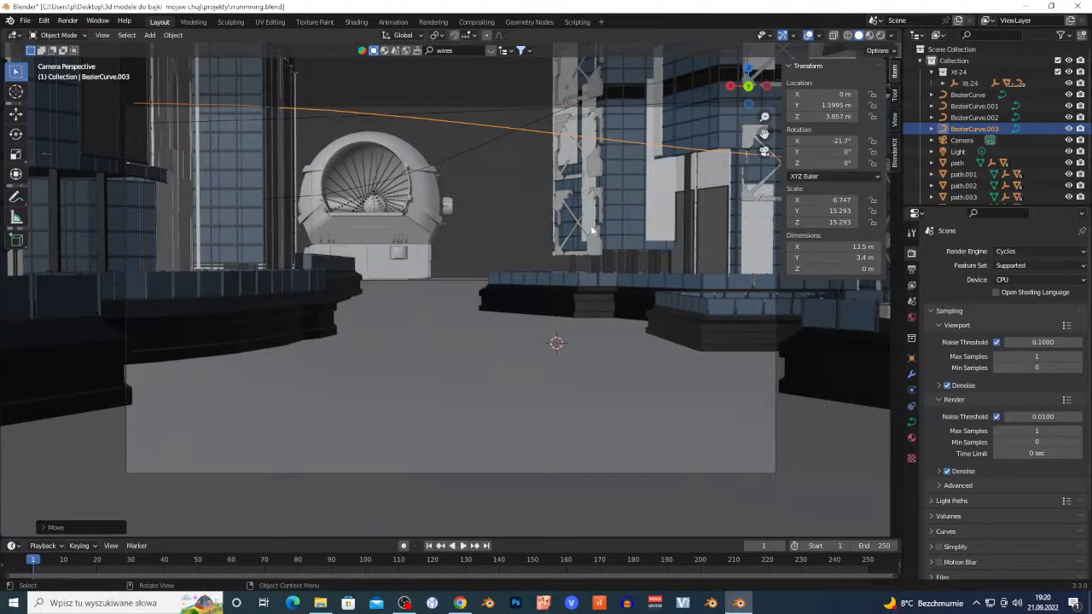
Select the ground plane and search the BlenderKit materials for "metal"
click(912, 439)
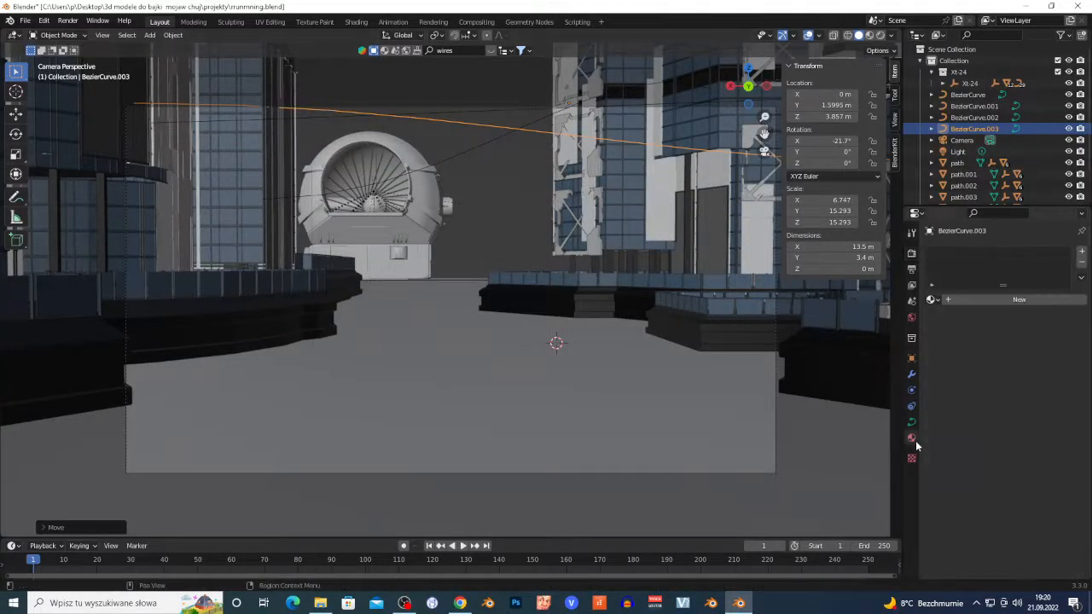
click(473, 422)
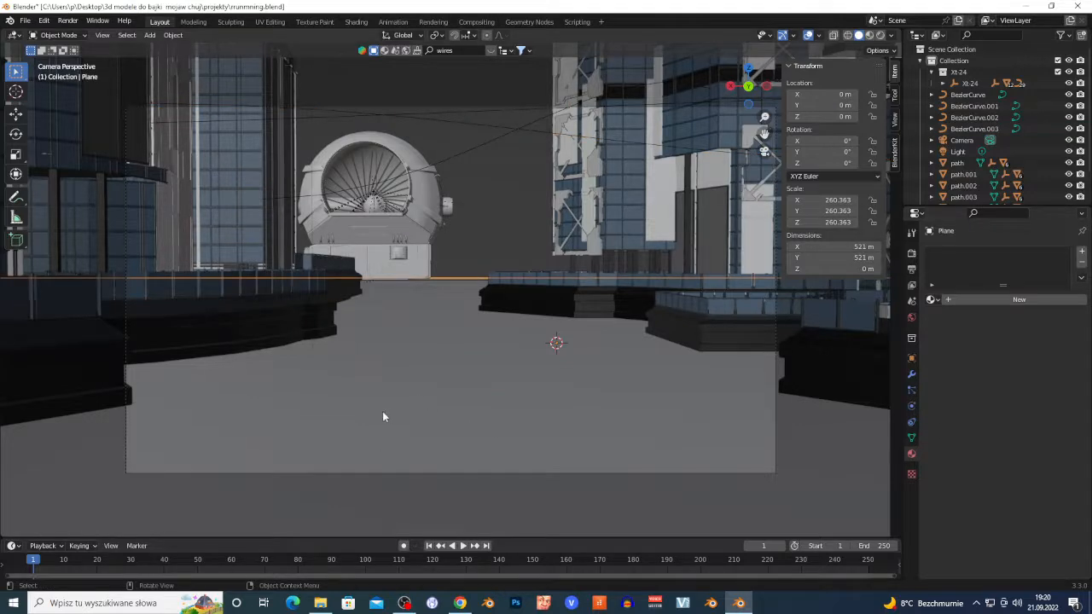
click(384, 51)
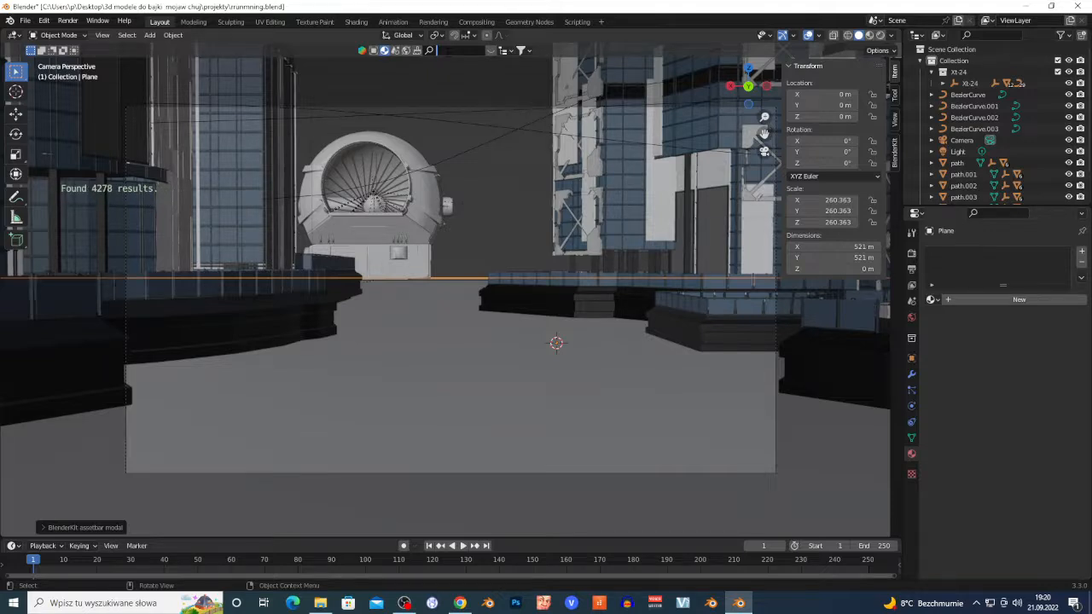
text(l)
key(Return)
Enable the file size filter for the BlenderKit material search and set its maximum to 12 MB
click(894, 149)
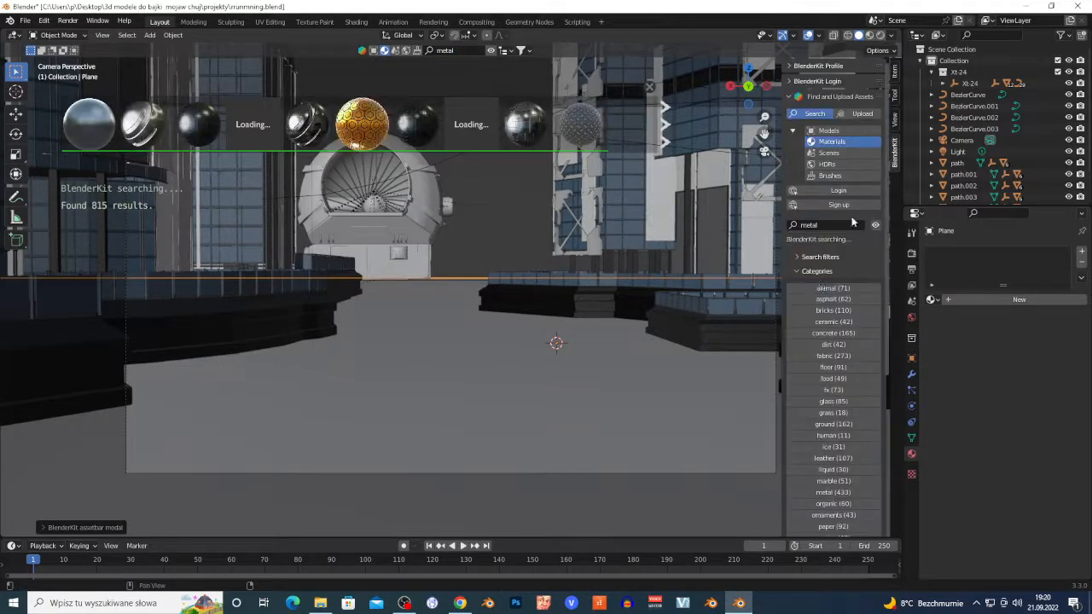
click(818, 257)
click(832, 346)
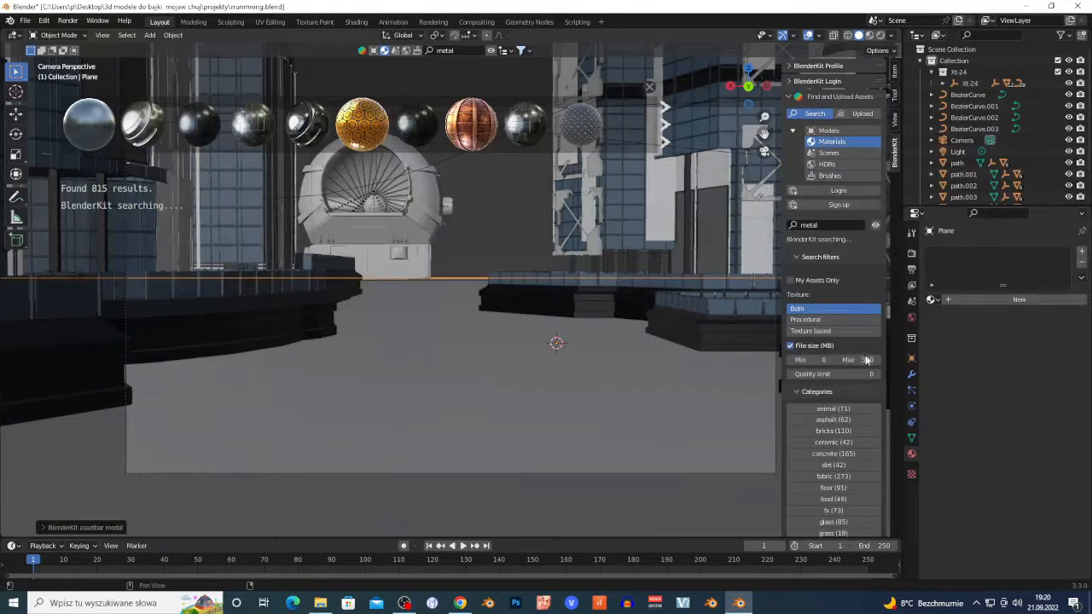
click(843, 359)
text(12\)
key(Return)
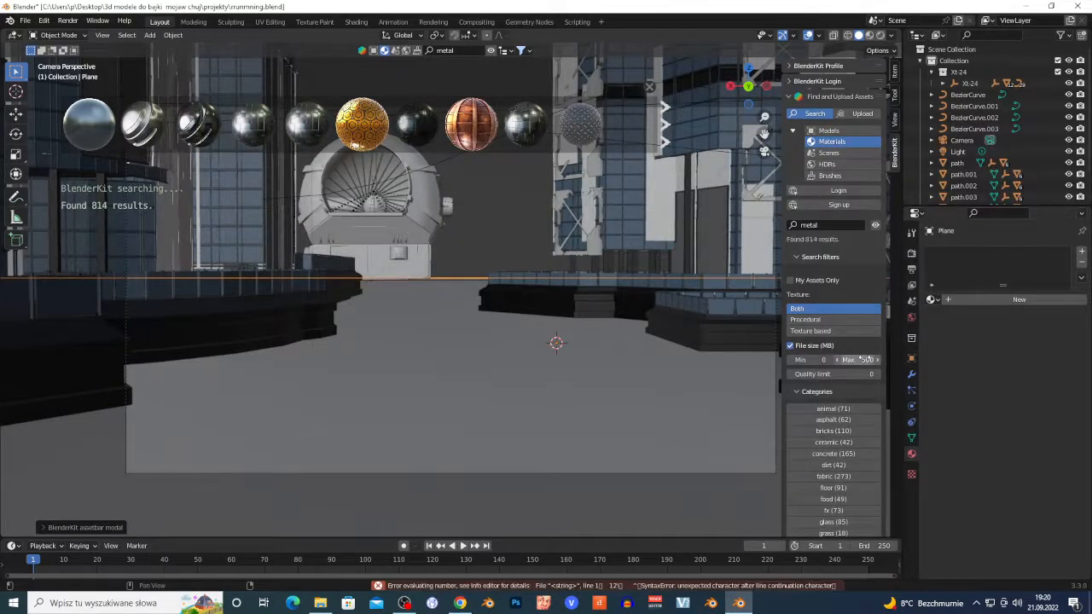
text(1)
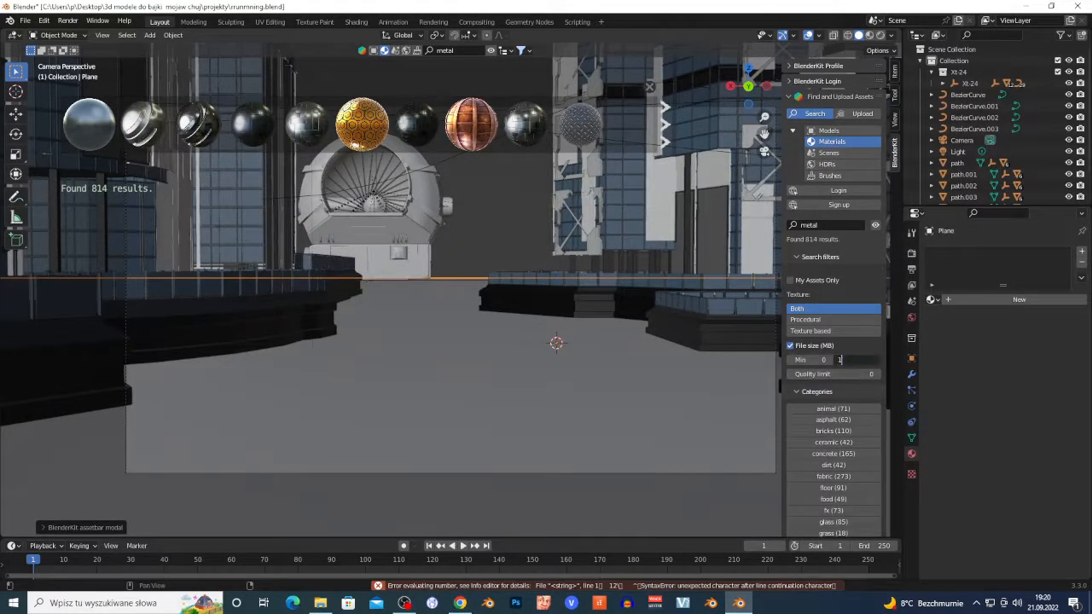
text(2)
key(Return)
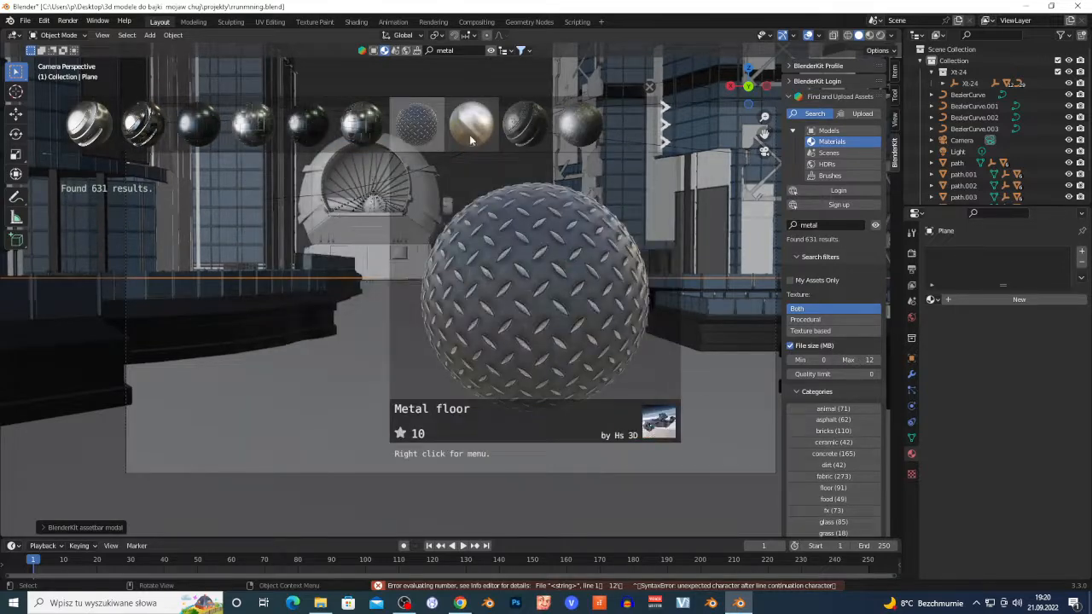
Browse several pages of metal material previews for a suitable ground surface
mouse_move(536, 141)
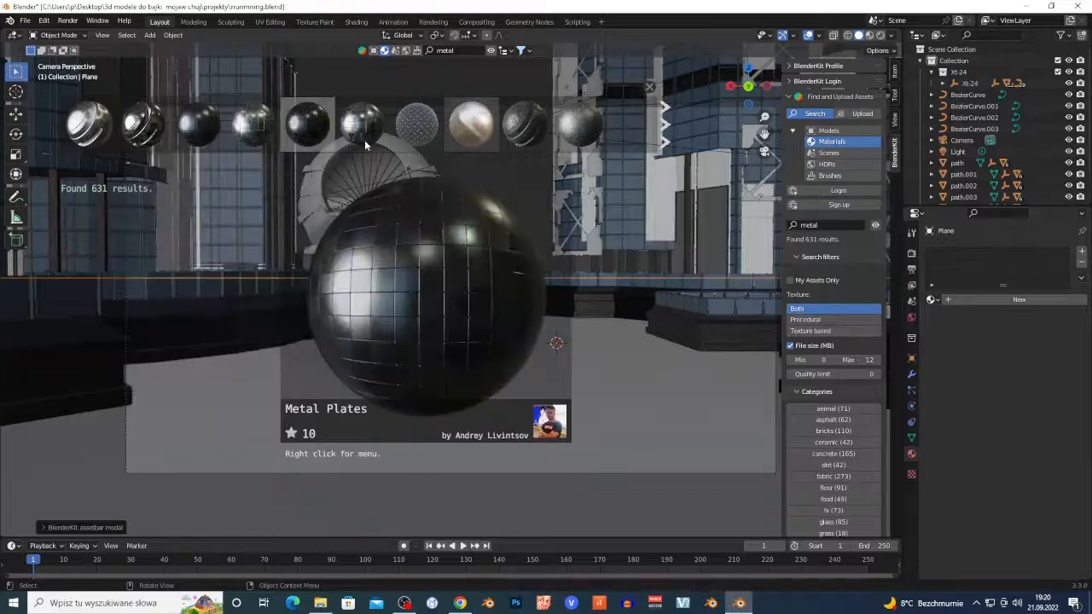
click(664, 135)
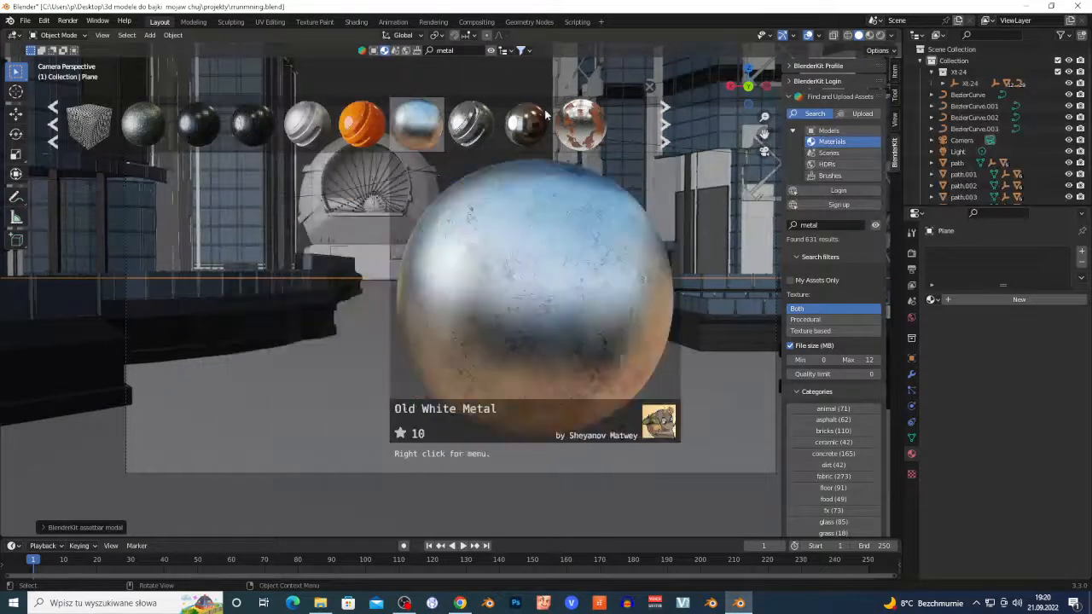
click(664, 128)
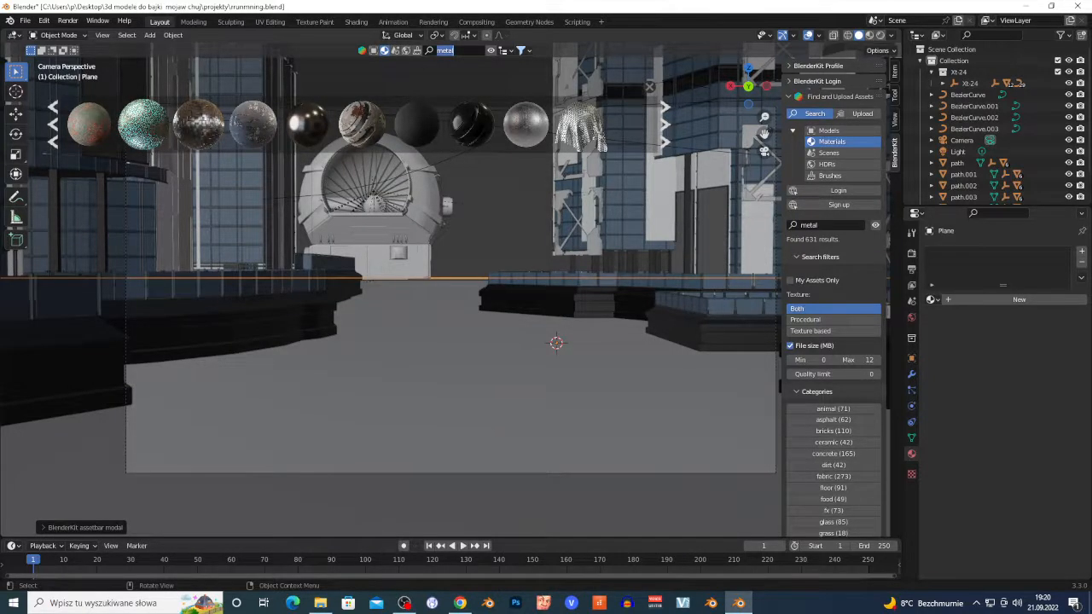
Examine the faces of the dark curved building base beside the street in Edit Mode
click(232, 335)
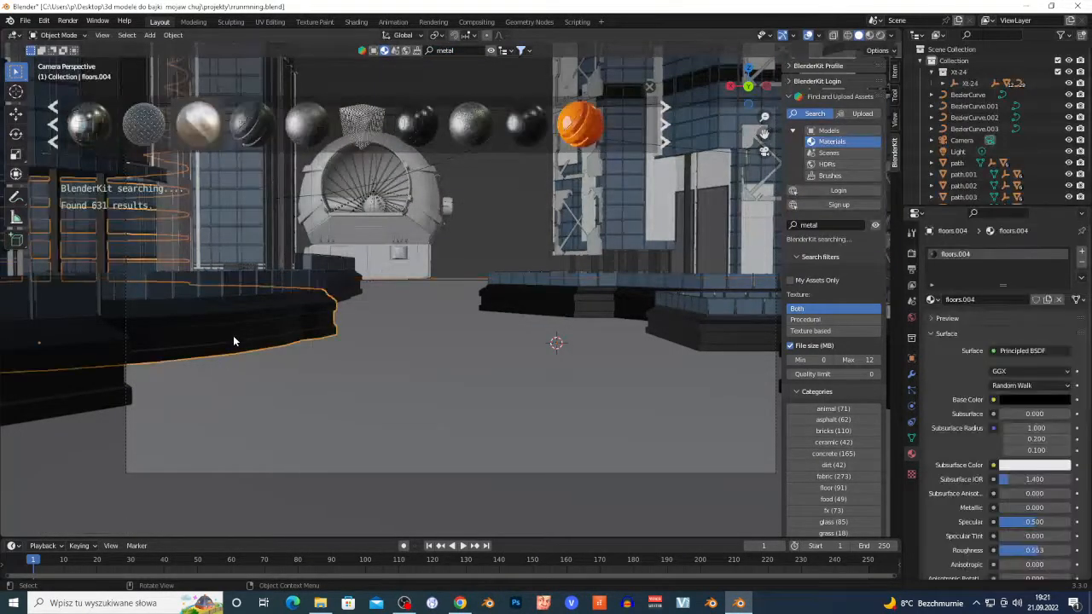
key(Tab)
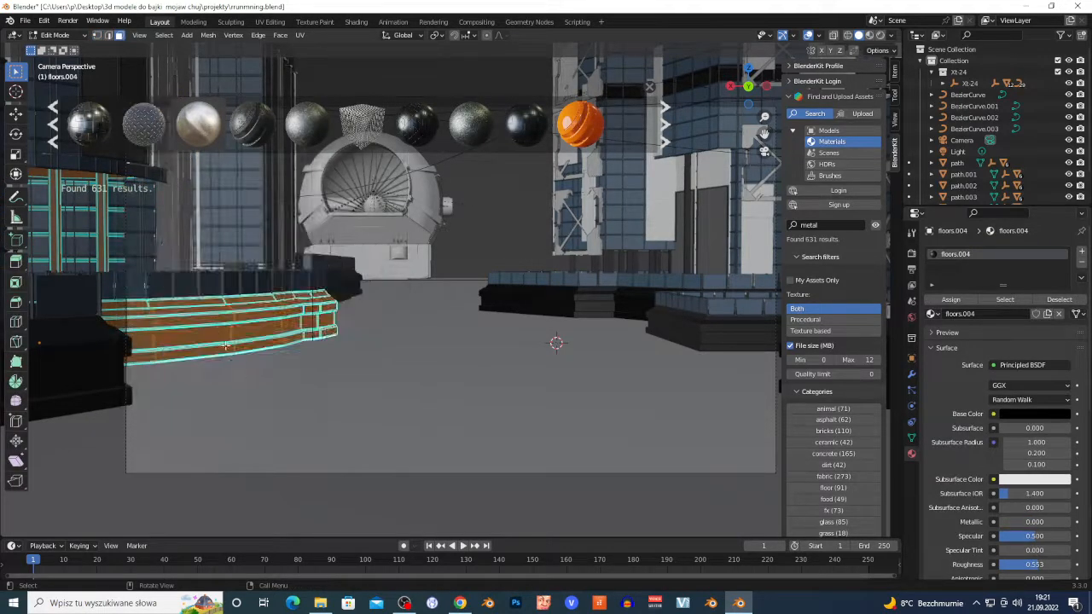
click(225, 333)
key(Tab)
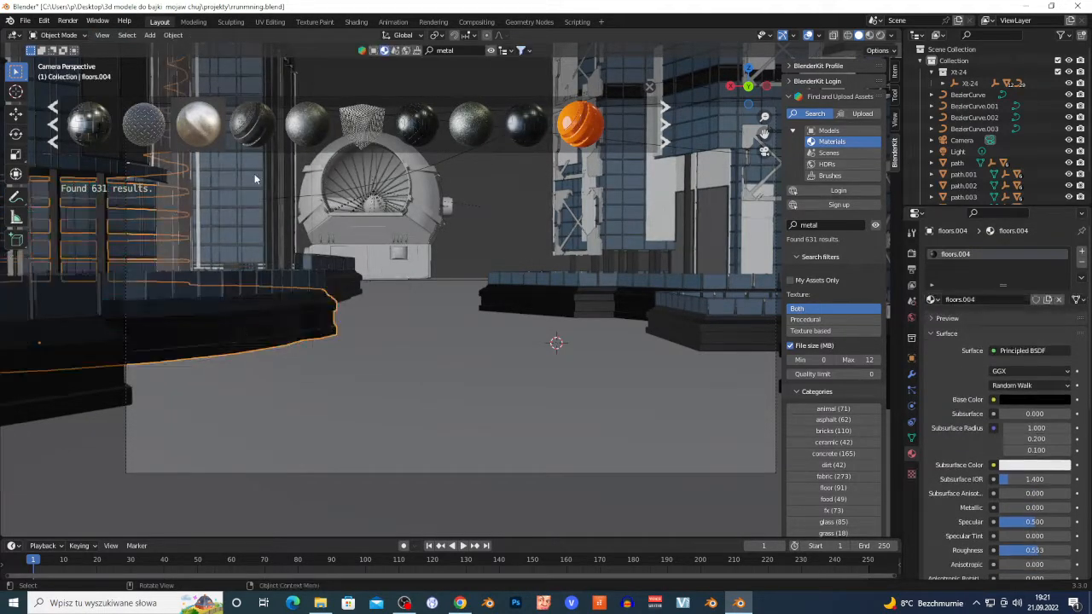
Return to the first page of metal results and try to apply a Metal Plates material to the street ground
mouse_move(121, 129)
mouse_move(85, 135)
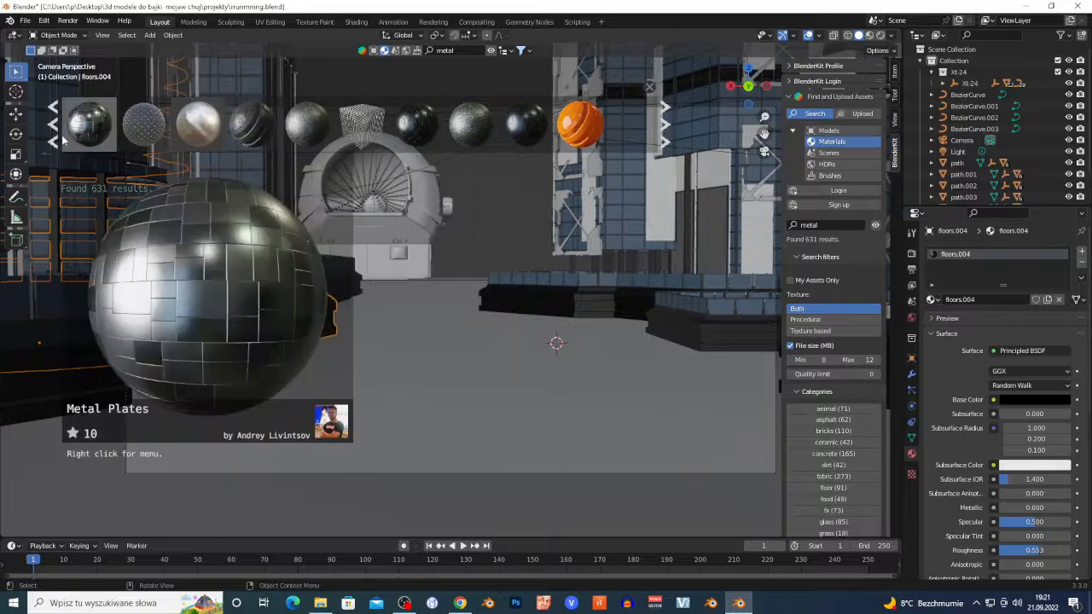
click(54, 141)
mouse_move(142, 132)
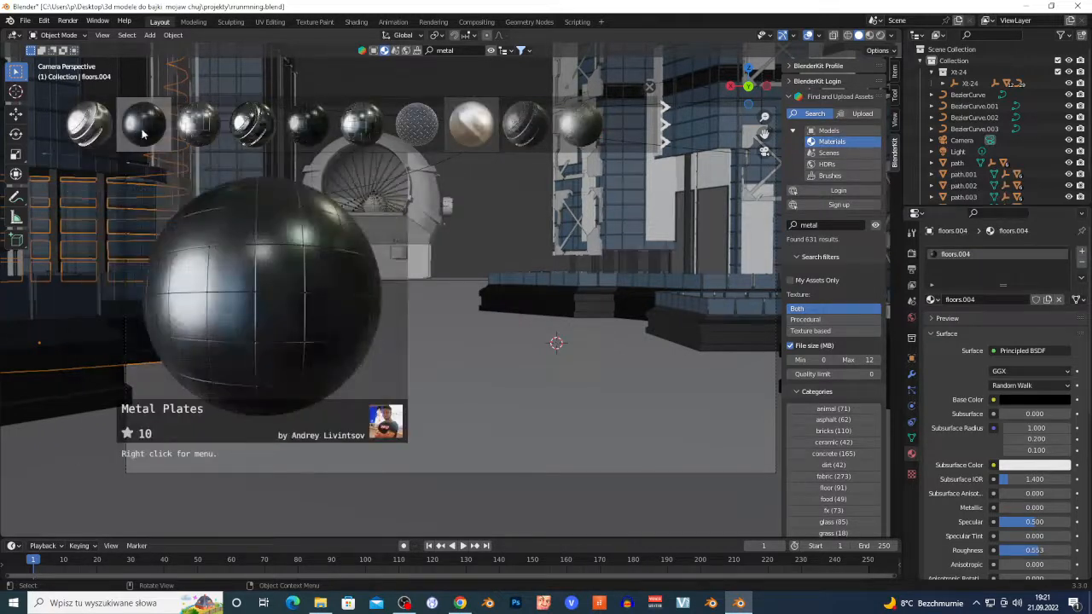
drag(170, 147, 389, 289)
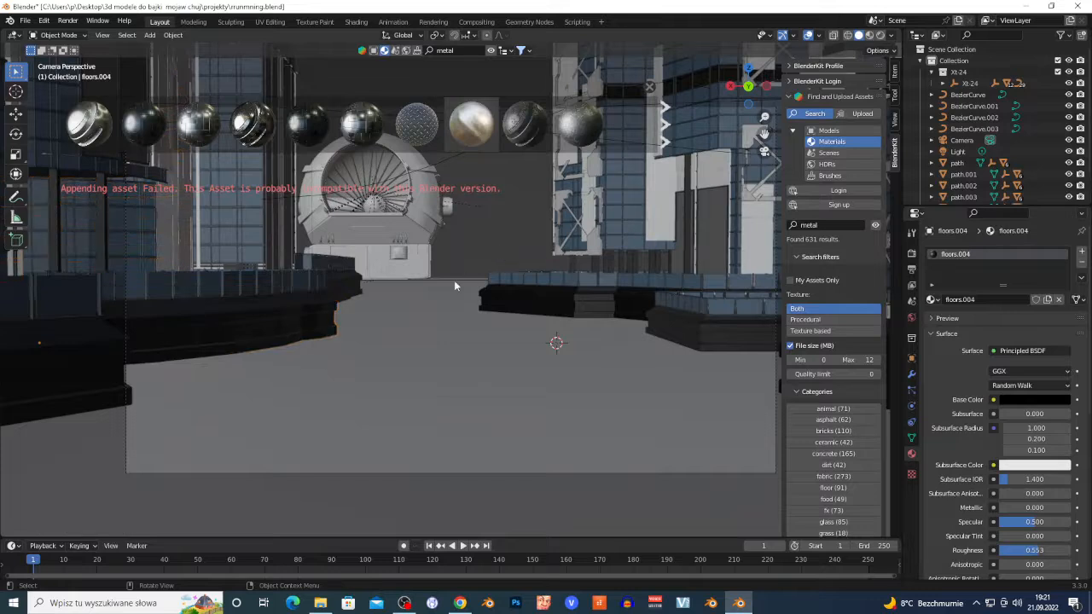
Reselect the ground plane, search the materials for "tiles" and look through the previews
click(456, 371)
click(453, 50)
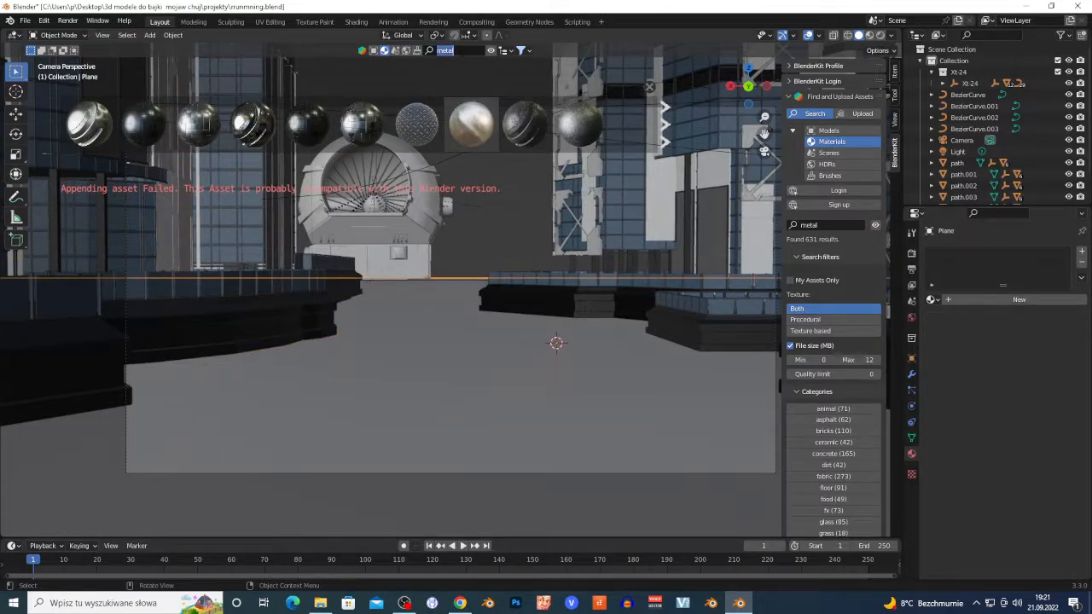
text(tiles)
key(Return)
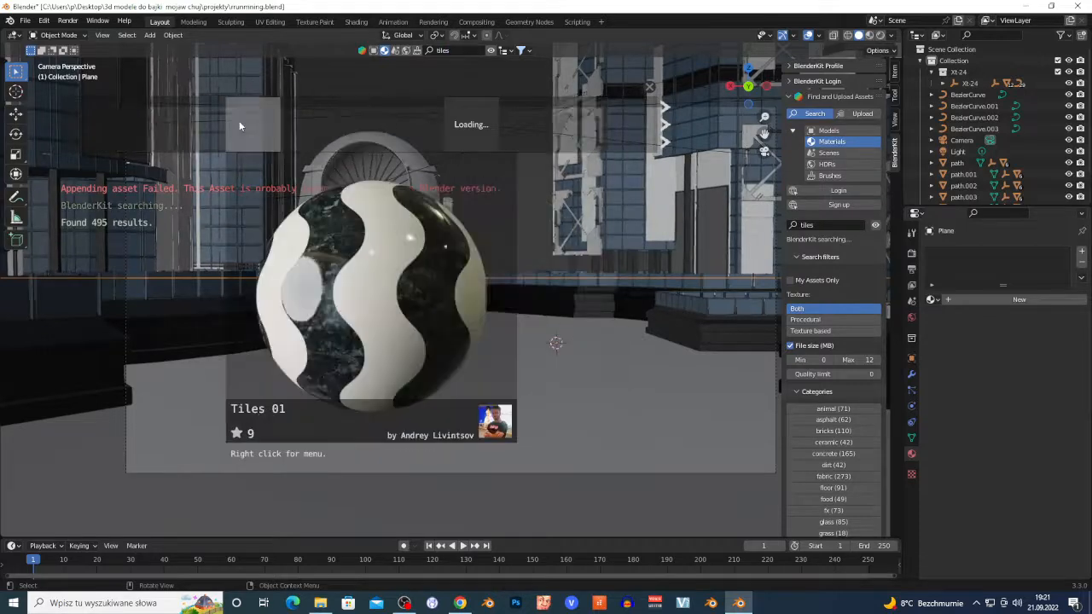
mouse_move(202, 120)
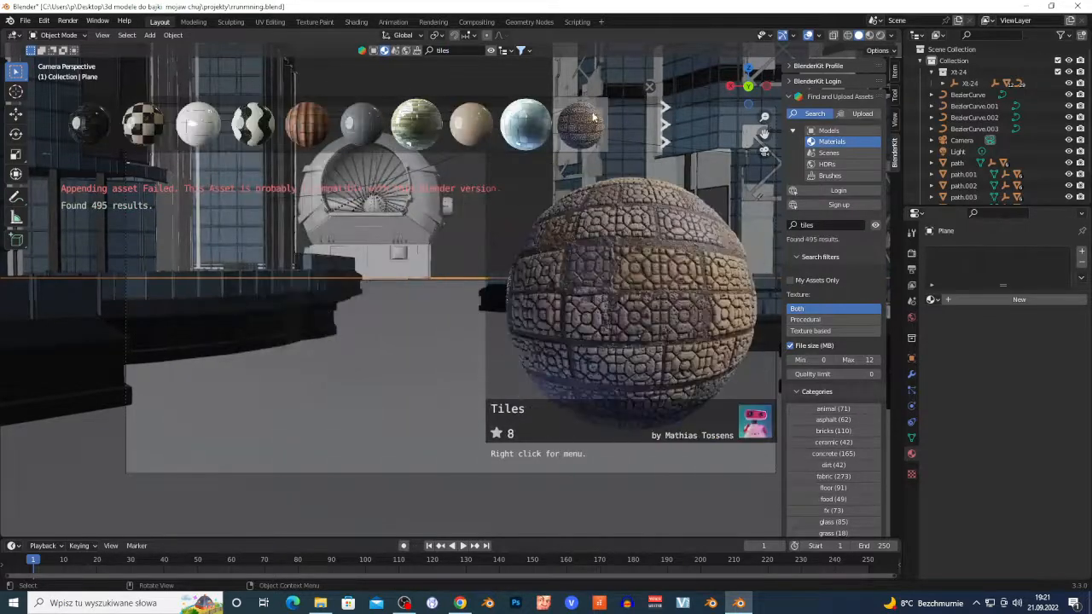
click(443, 50)
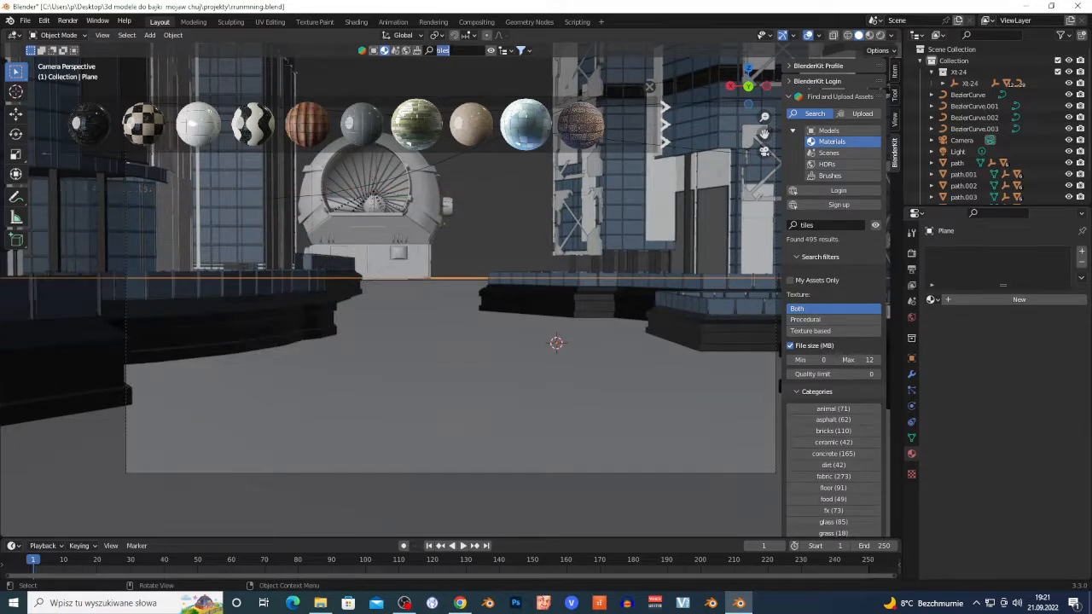
text(hourd)
key(Return)
click(444, 51)
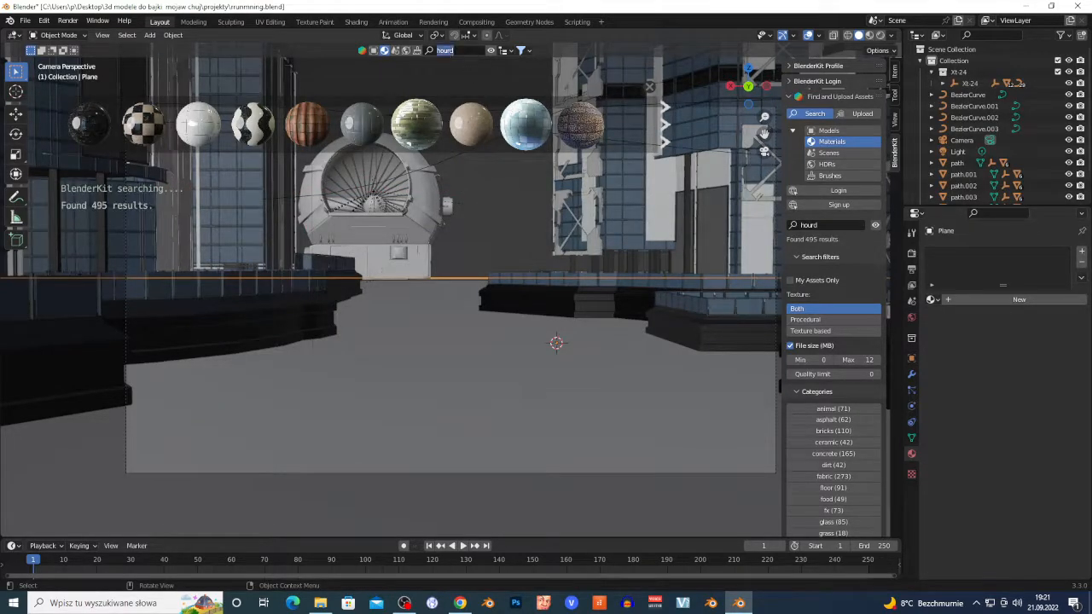
text(c)
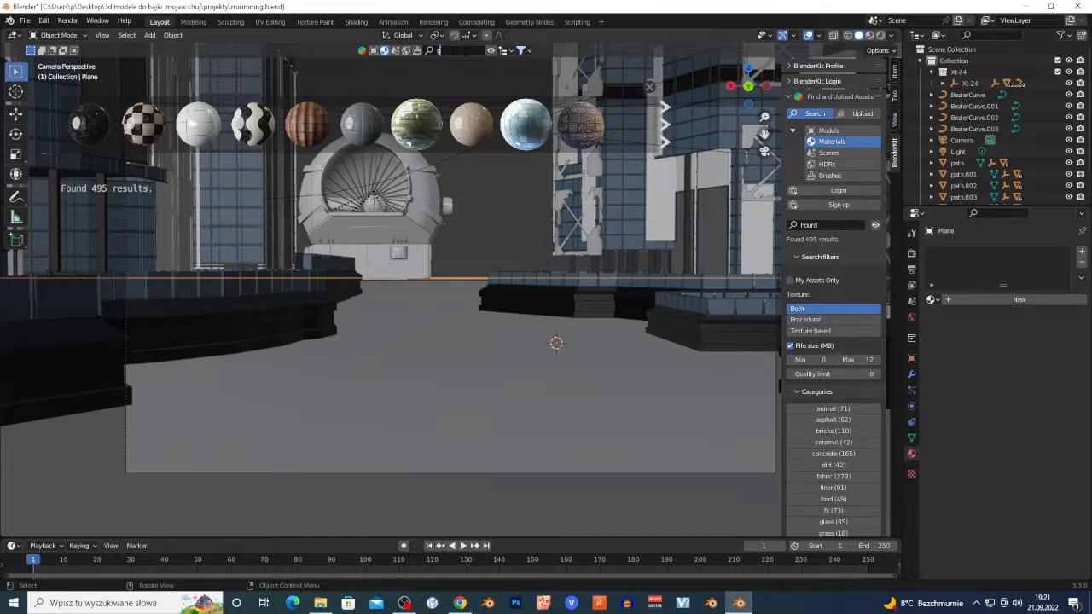
text(ourd)
key(Return)
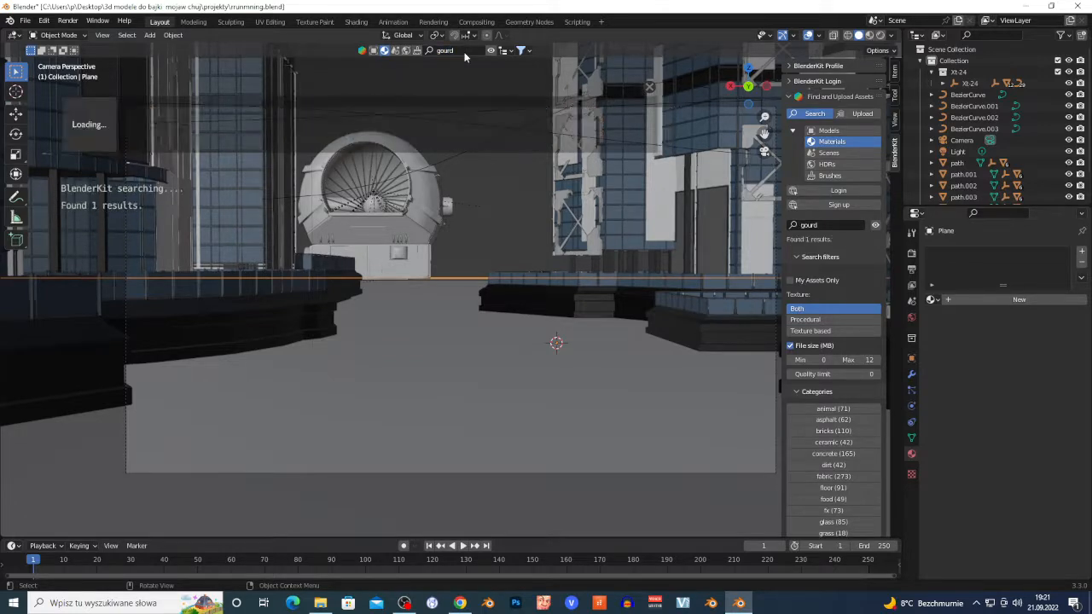
click(489, 51)
click(489, 53)
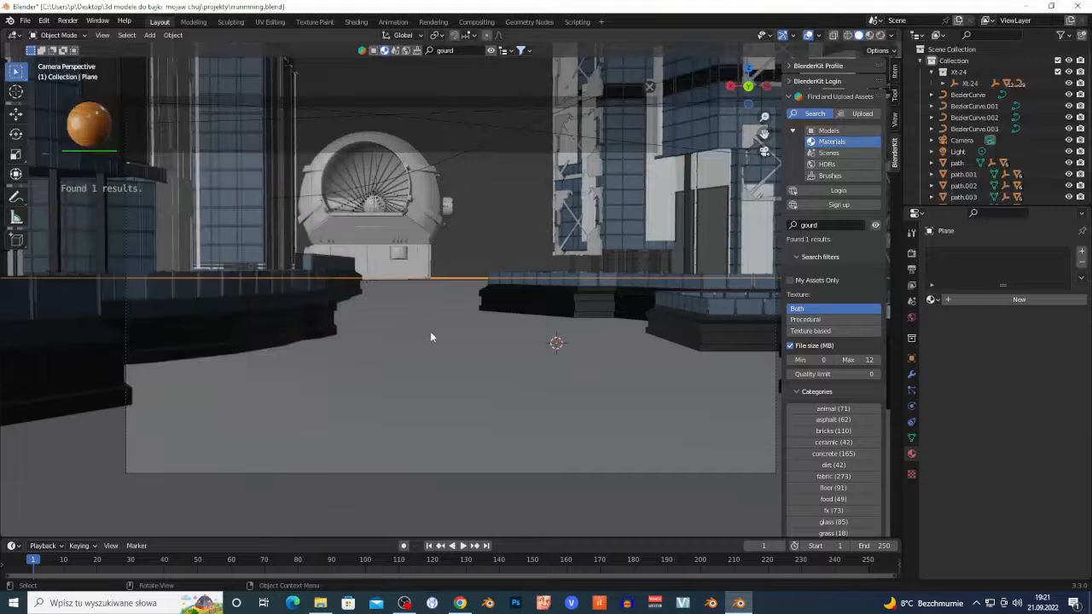
click(444, 50)
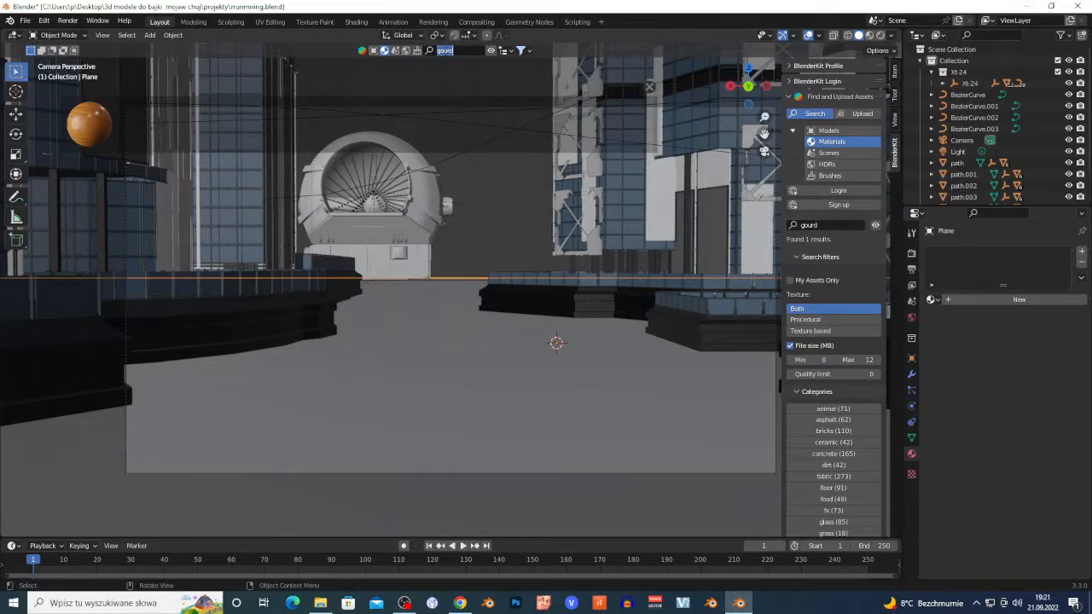
text(t)
text(roud)
key(Return)
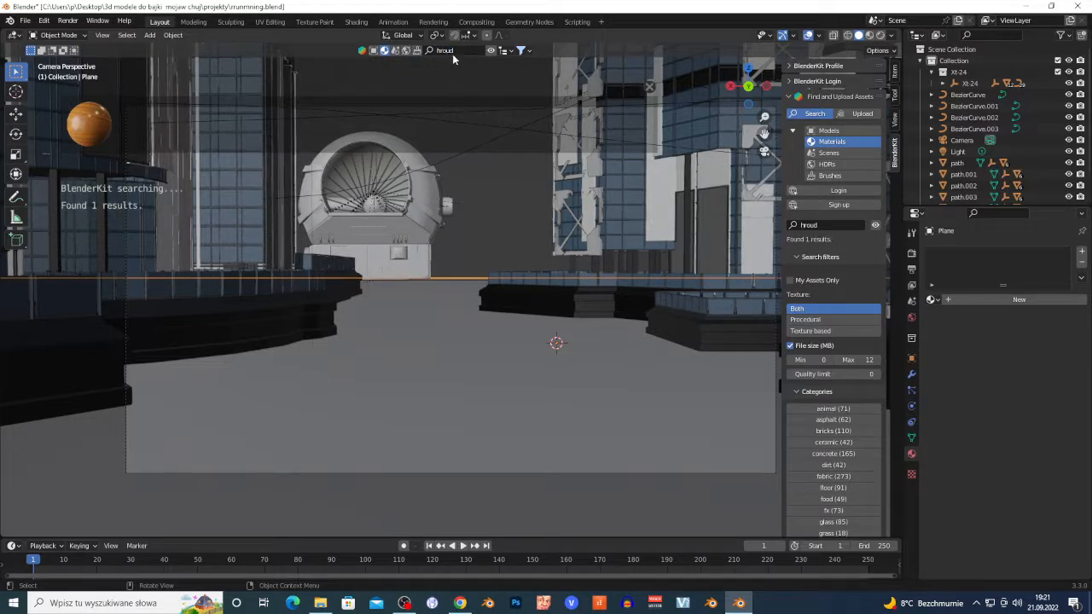
Search the materials for "groud" and apply the Rocky ground material to the ground plane
click(452, 52)
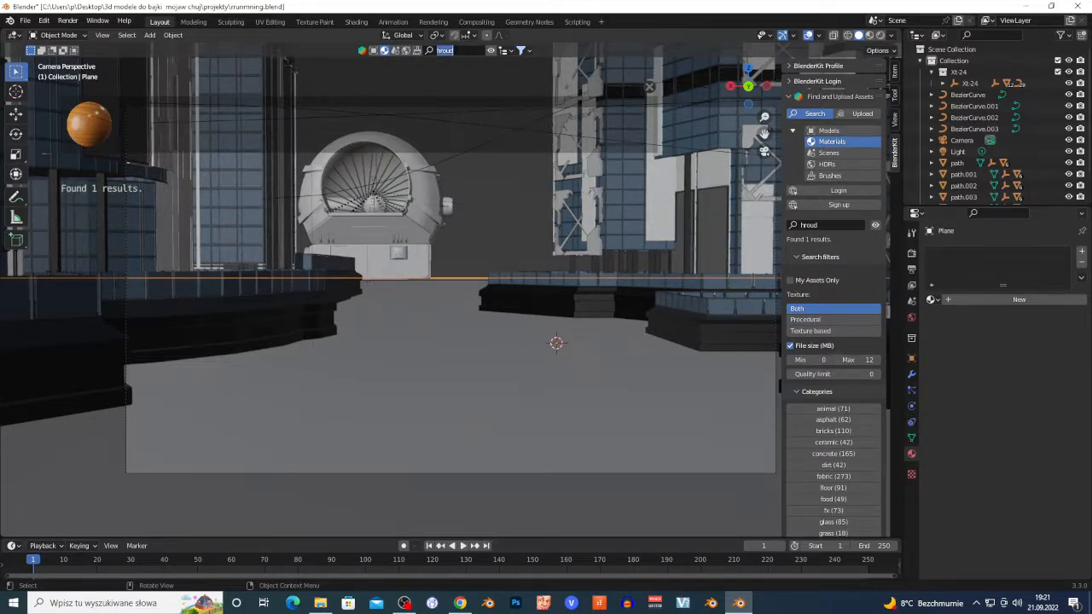
text(groud)
key(Return)
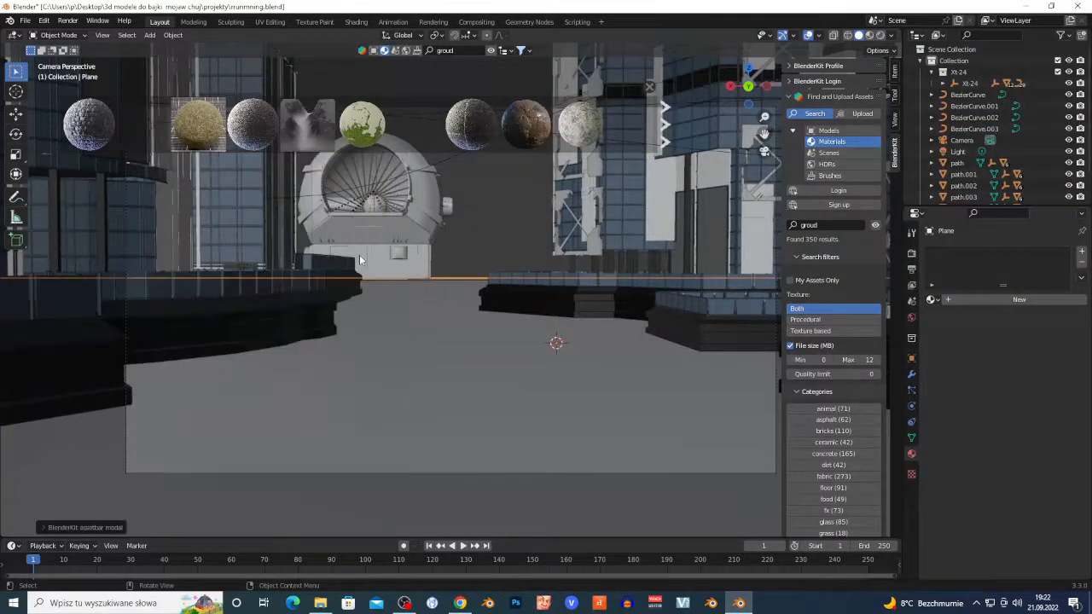
drag(394, 310, 393, 307)
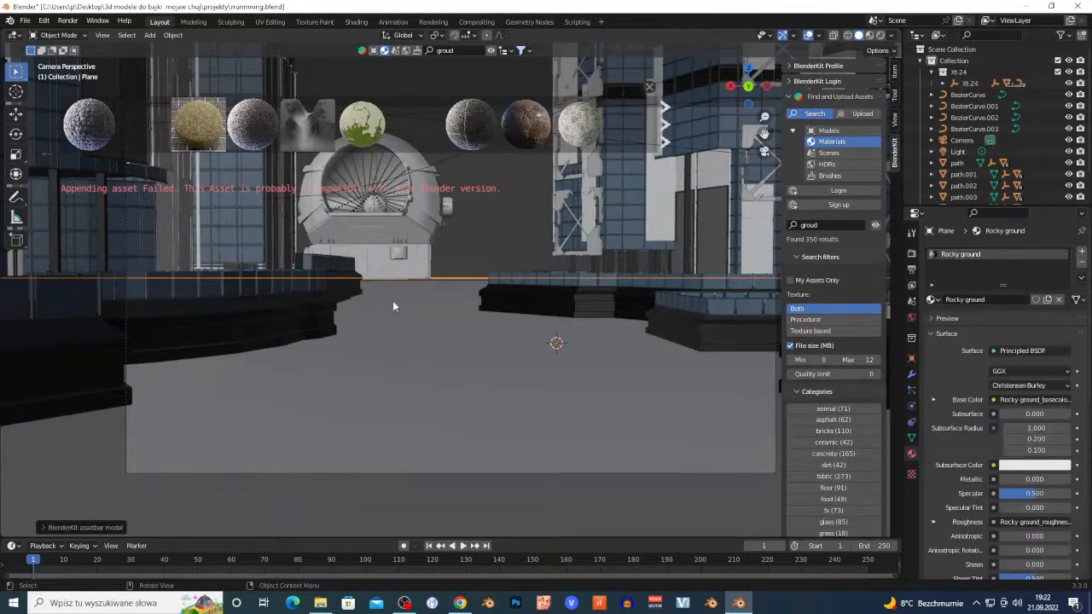
Save the blend file and switch the viewport to rendered shading, with the render settings shown
click(490, 51)
click(24, 20)
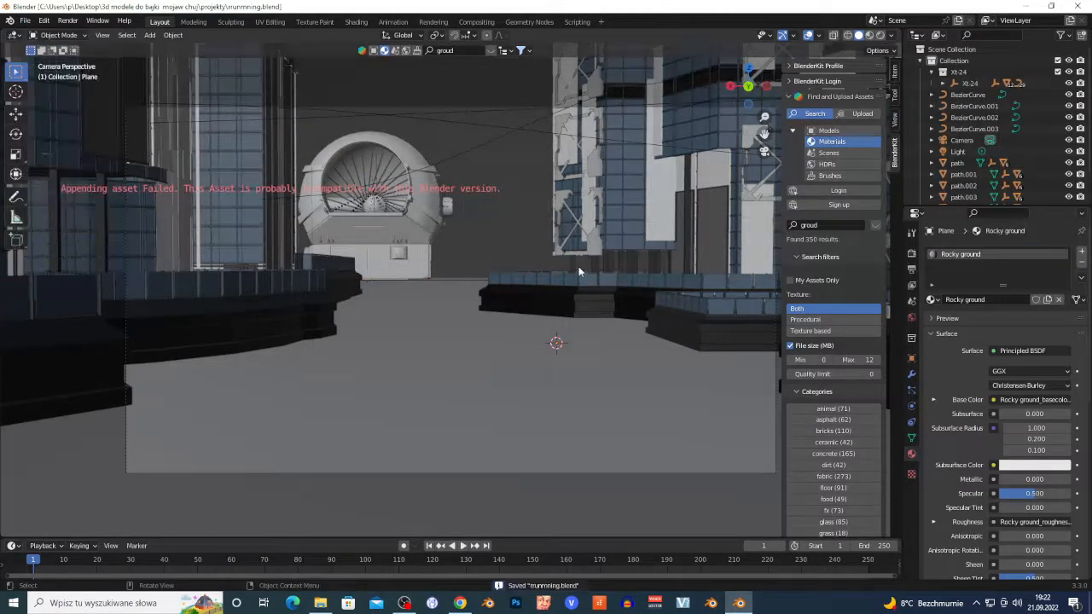
click(883, 35)
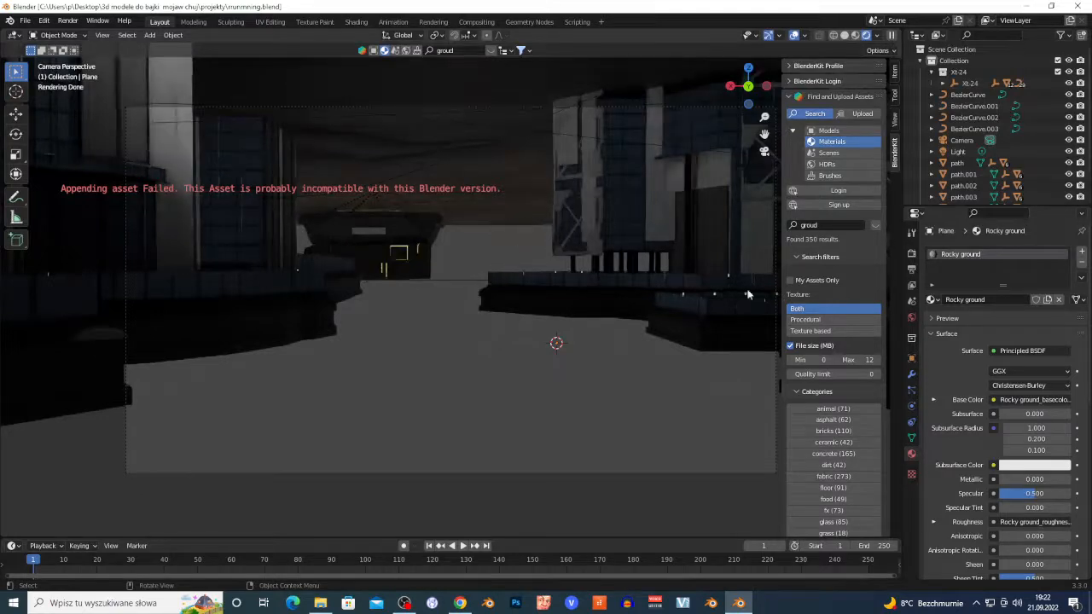
click(911, 253)
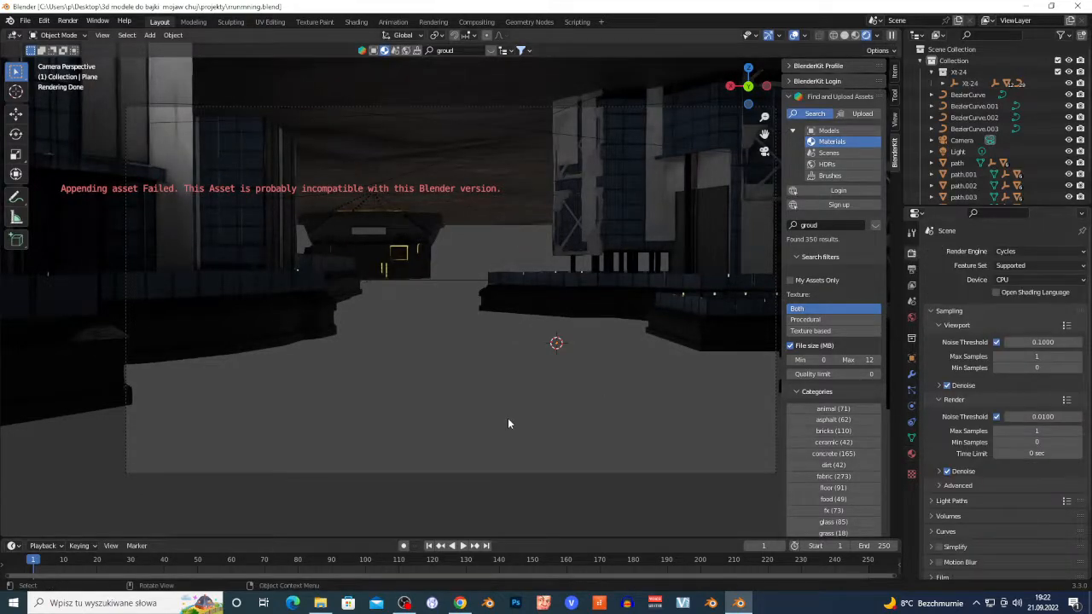
Reopen the BlenderKit results and try to apply the second ground material to the street plane
click(493, 402)
click(492, 53)
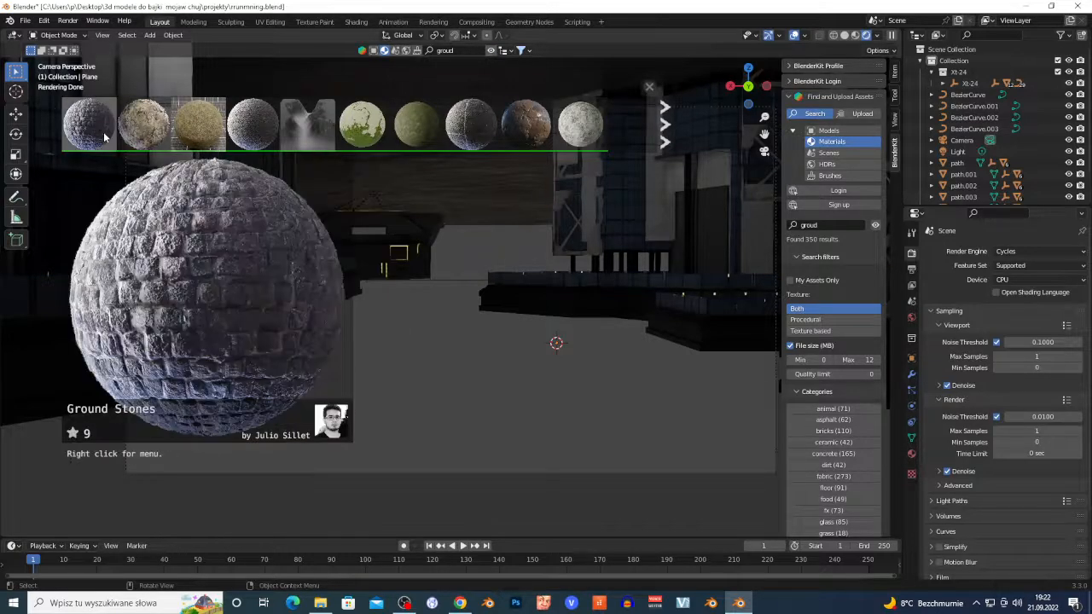
mouse_move(137, 141)
drag(149, 138, 493, 387)
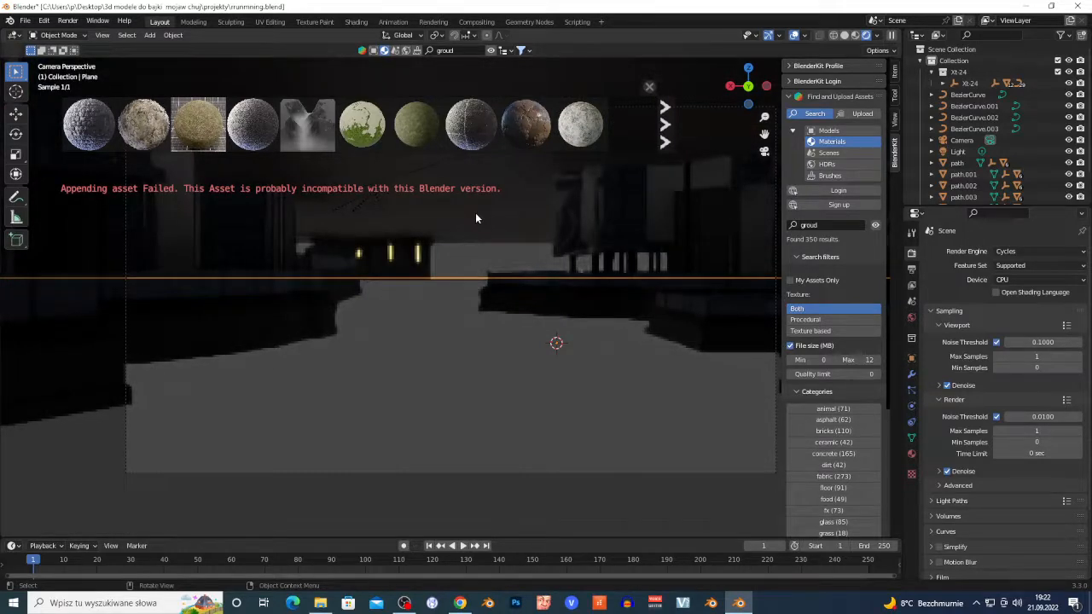
Undo the last material attempt on the ground plane and check the street through the camera view
key(ctrl+z)
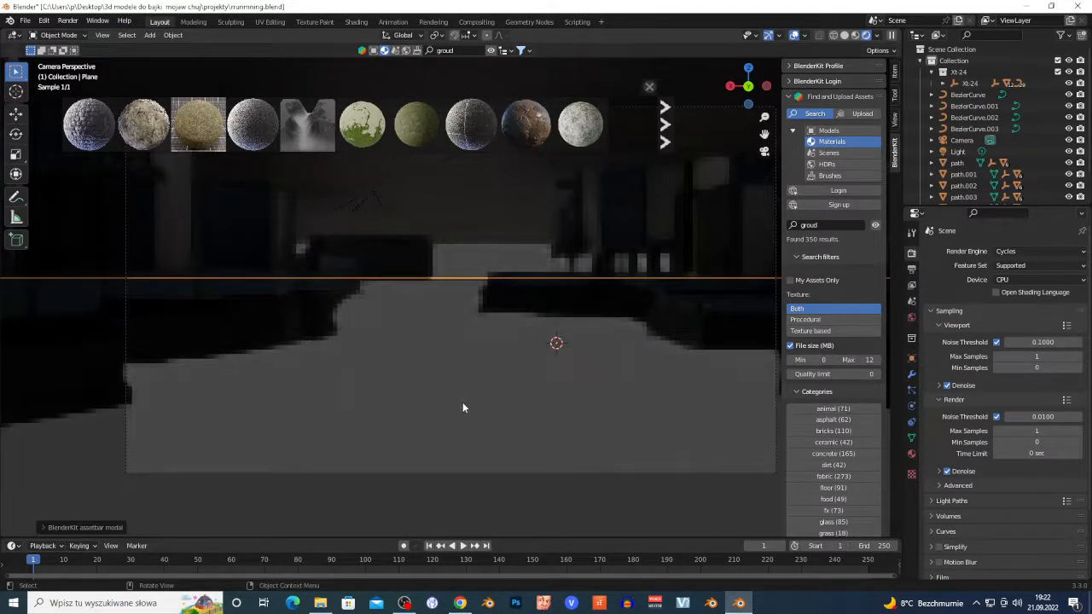
scroll(482, 408, down, 5)
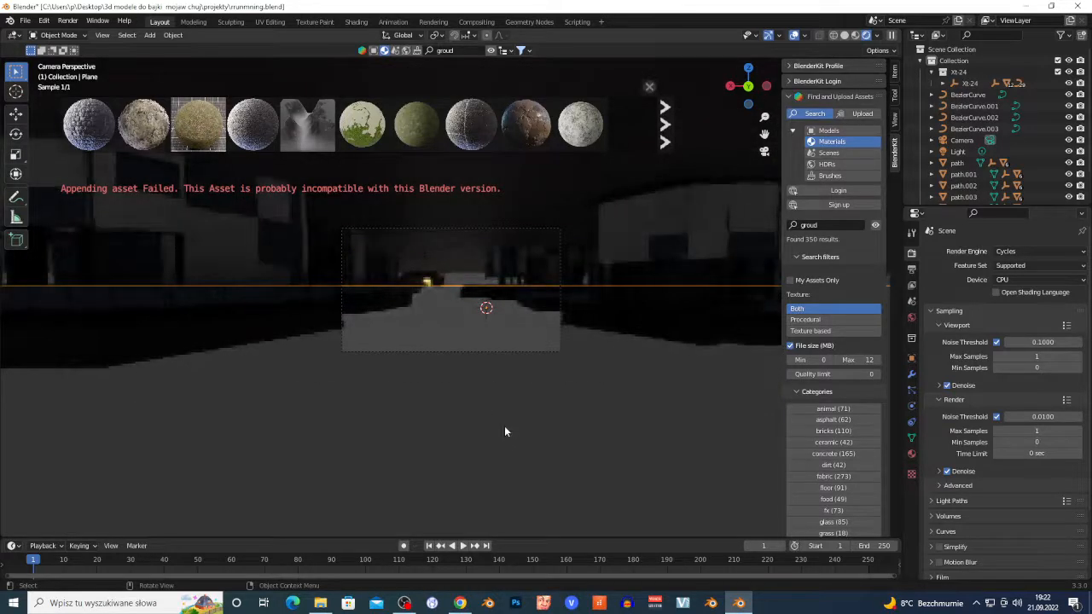
scroll(504, 432, up, 5)
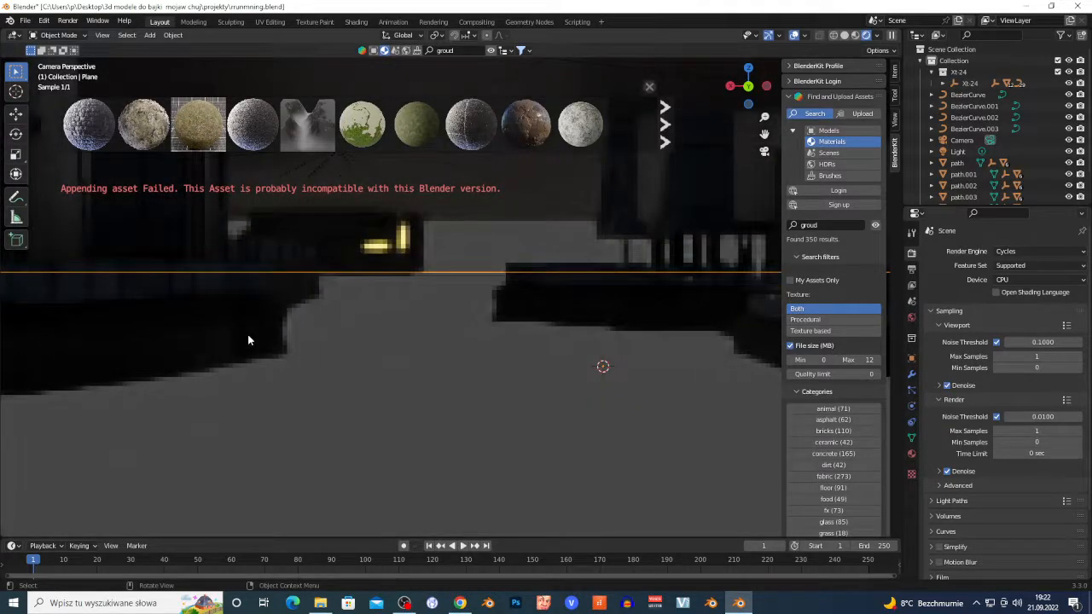
Inspect the raised floor edge beside the street in Edit Mode and reselect the ground plane
click(176, 347)
key(Tab)
click(173, 349)
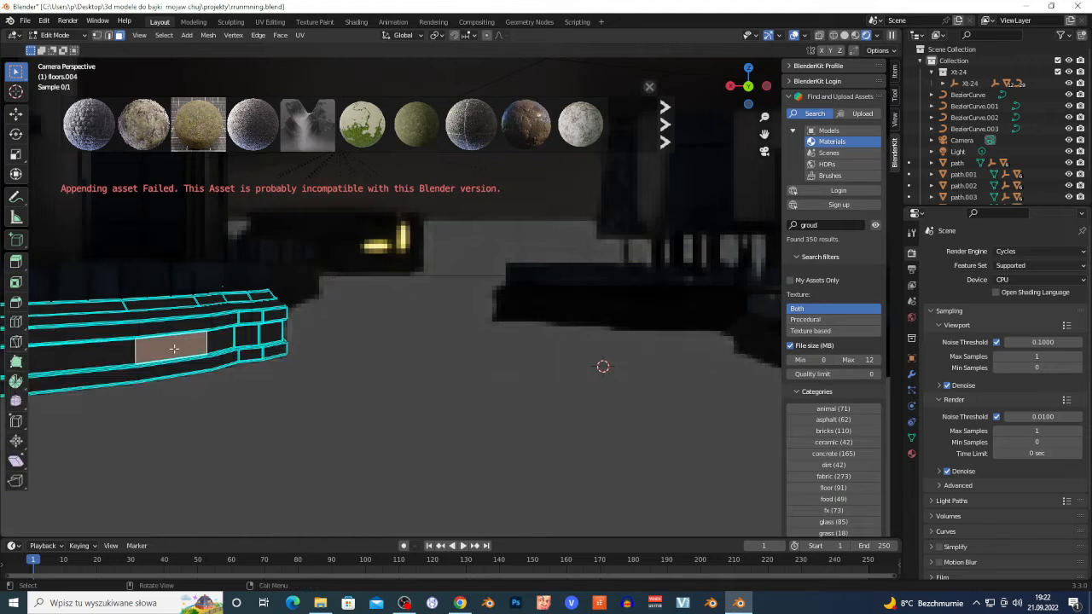
key(Tab)
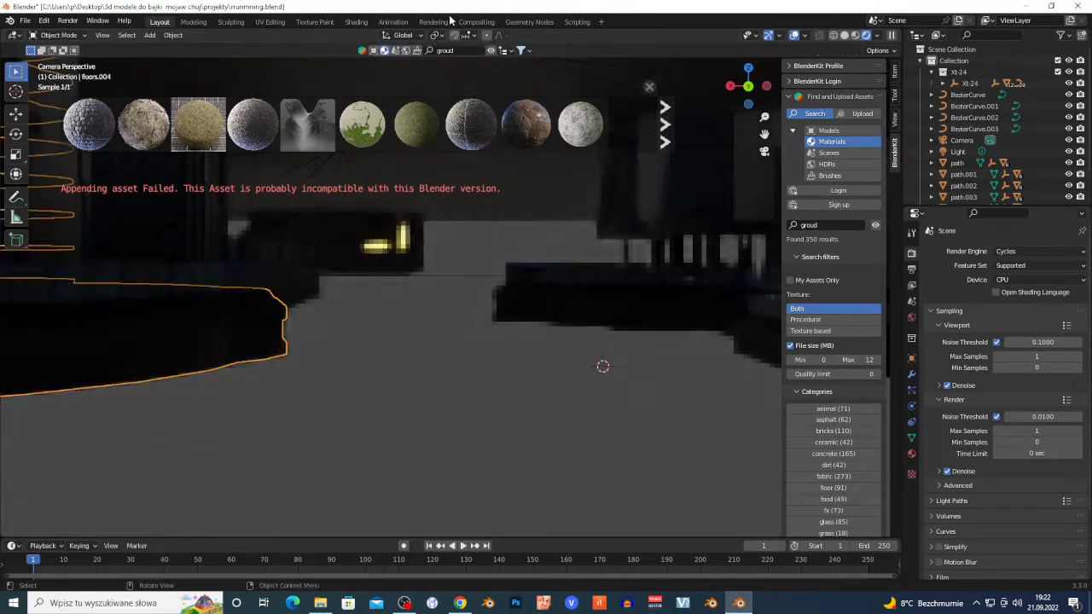
click(474, 470)
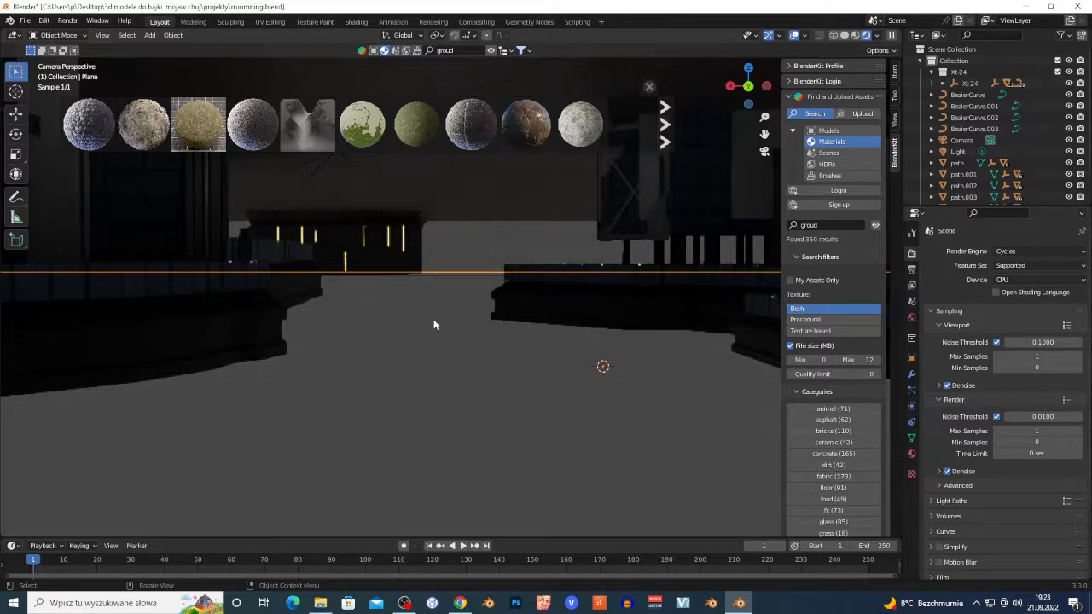
Switch the viewport to solid shading
click(845, 37)
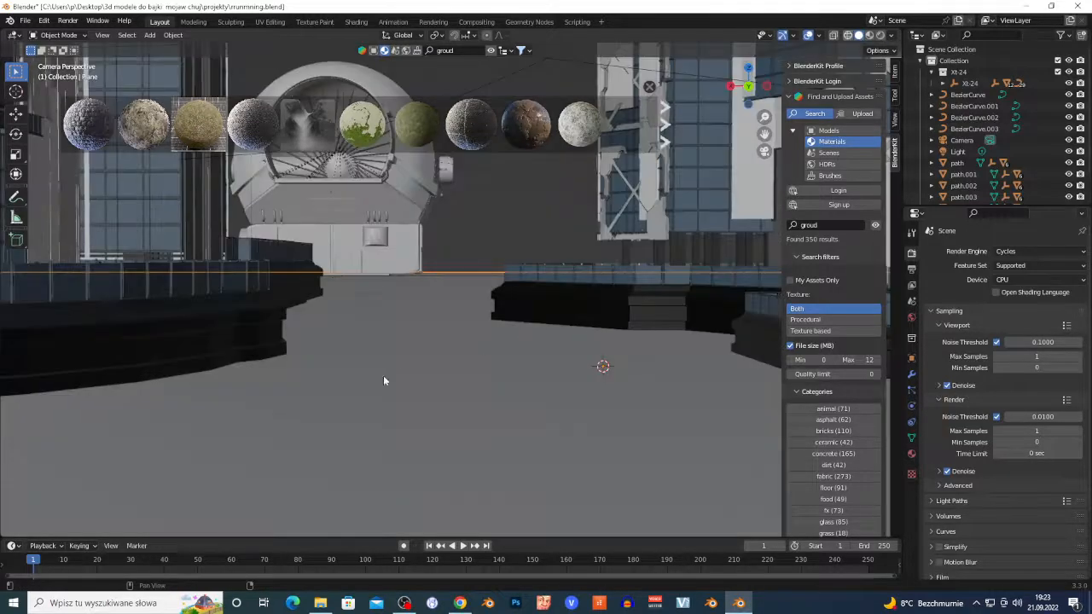
key(shift+z)
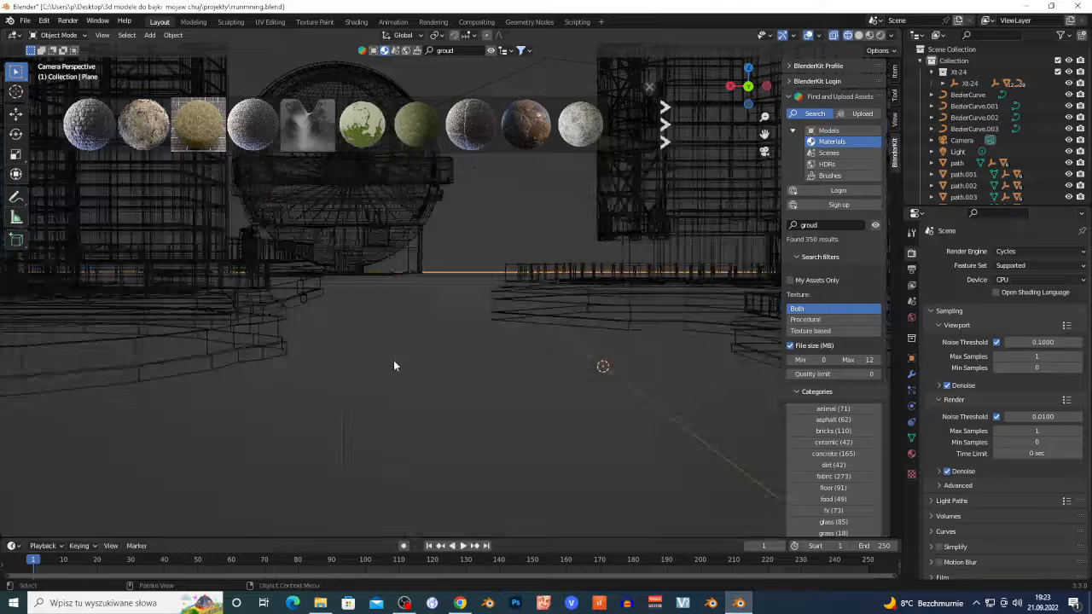
click(858, 36)
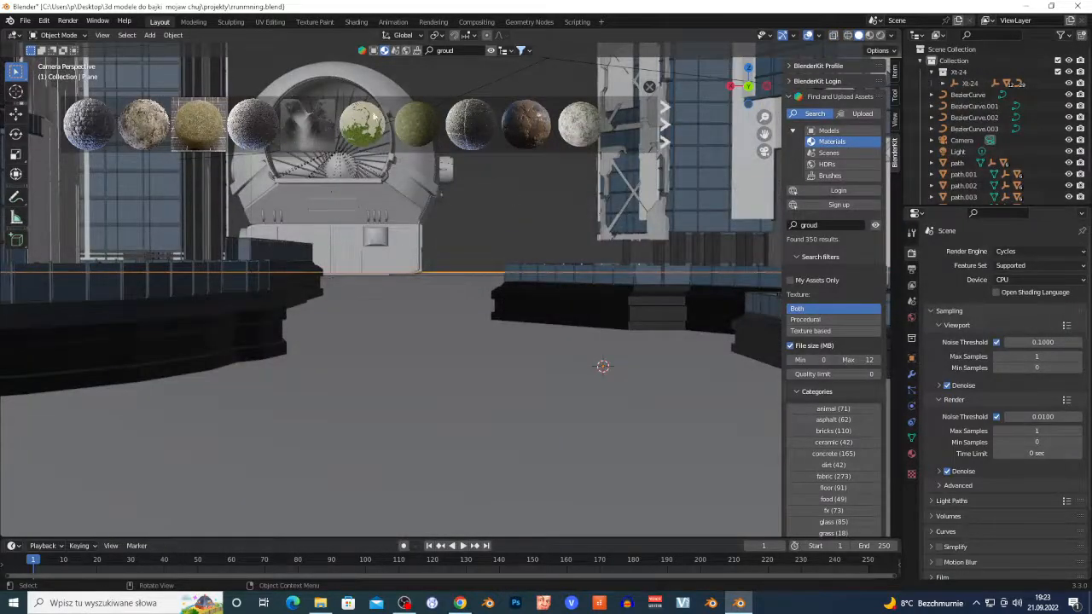
Browse the ground material previews and try to apply the second result to the ground plane again
mouse_move(441, 131)
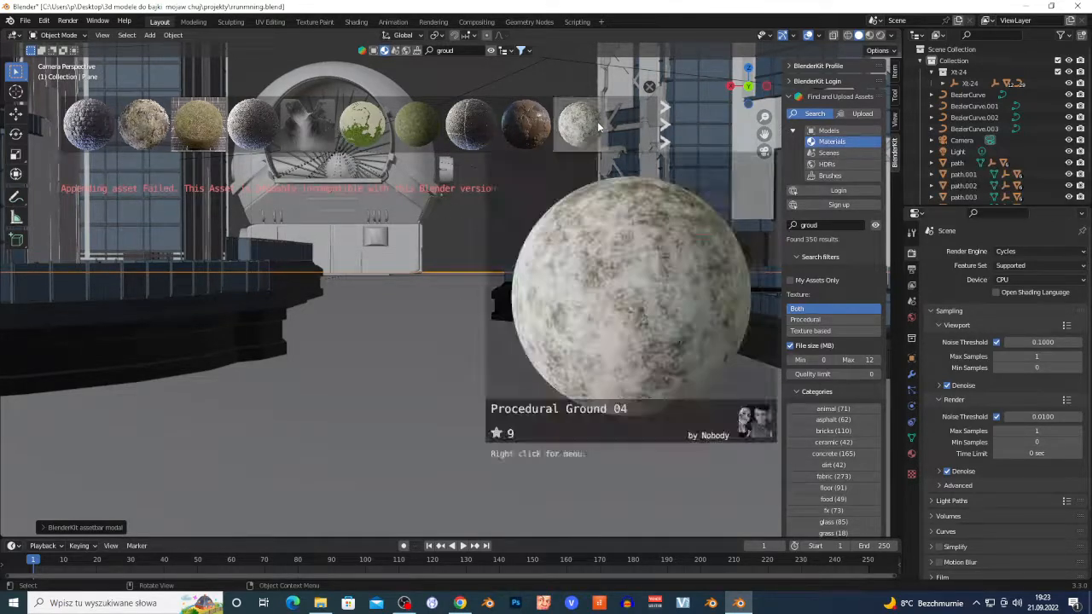
click(664, 124)
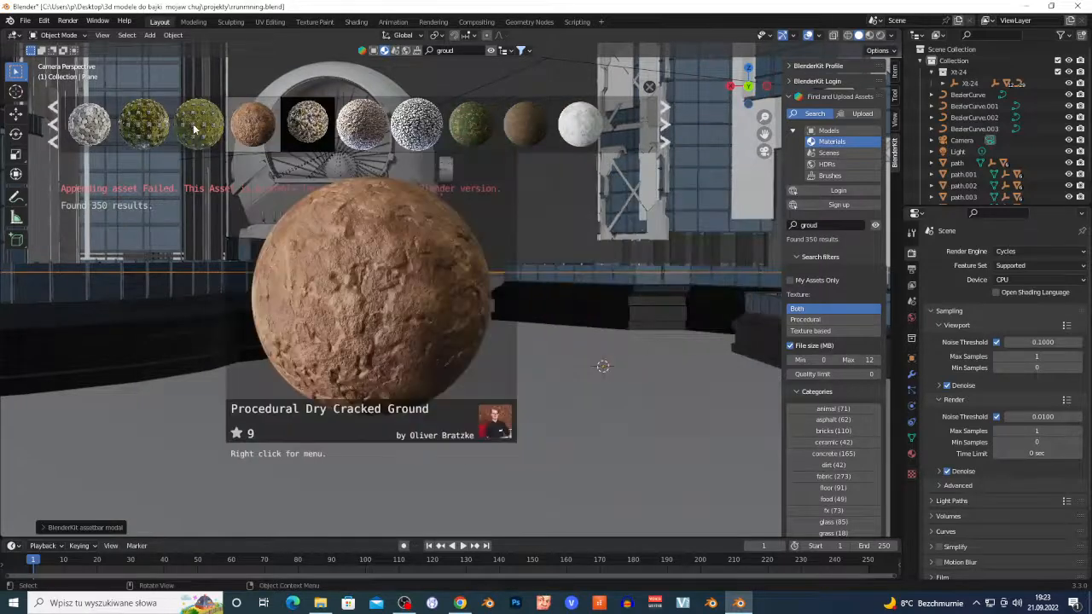
click(52, 129)
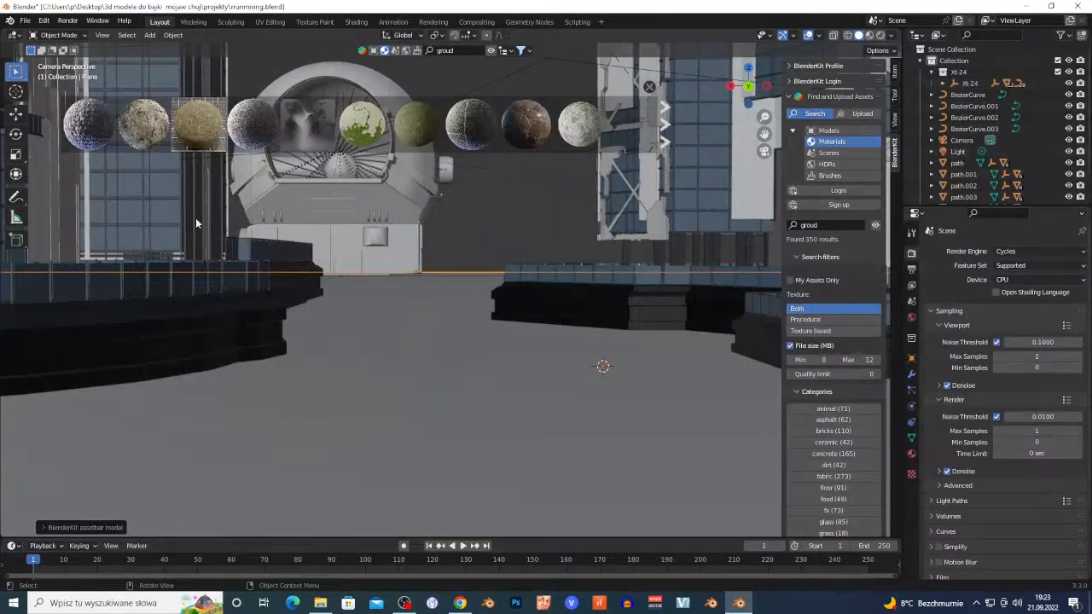
click(146, 148)
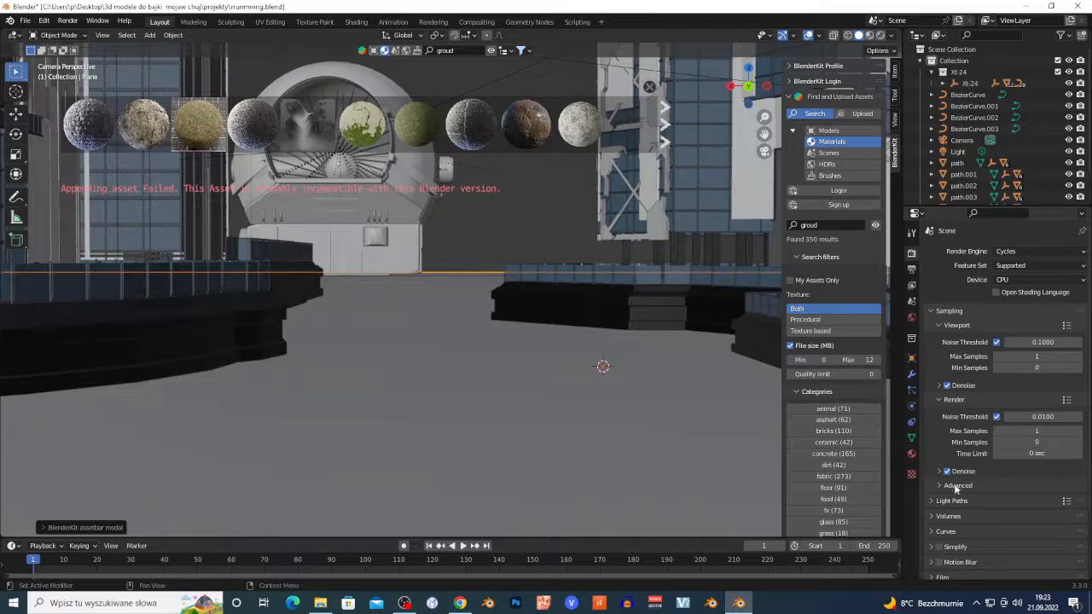
Replace the ground plane's Rocky ground material with a new one and darken its base color under rendered shading
click(910, 453)
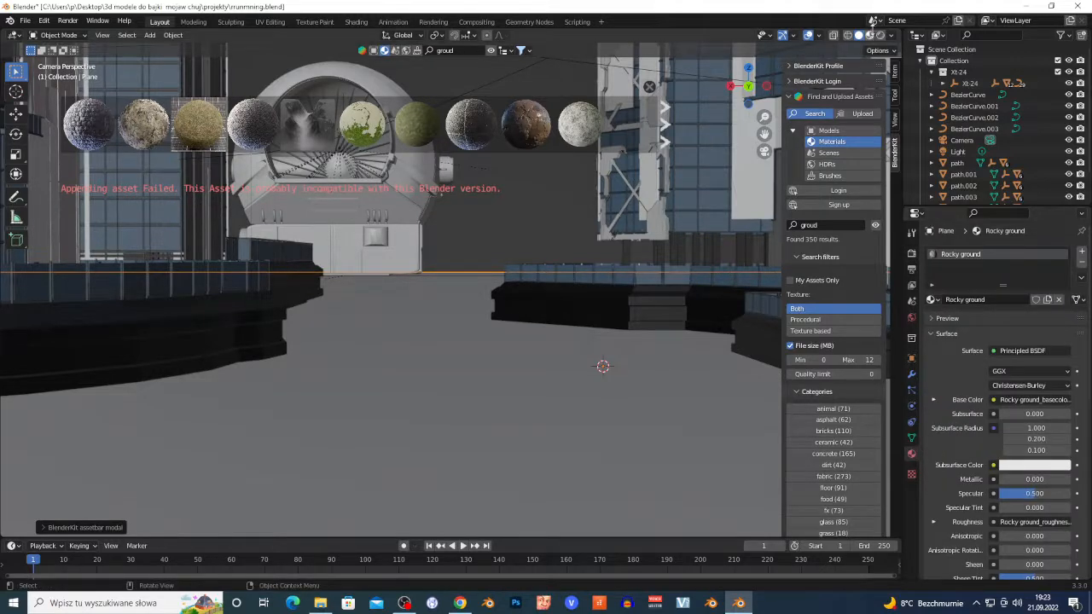
click(885, 36)
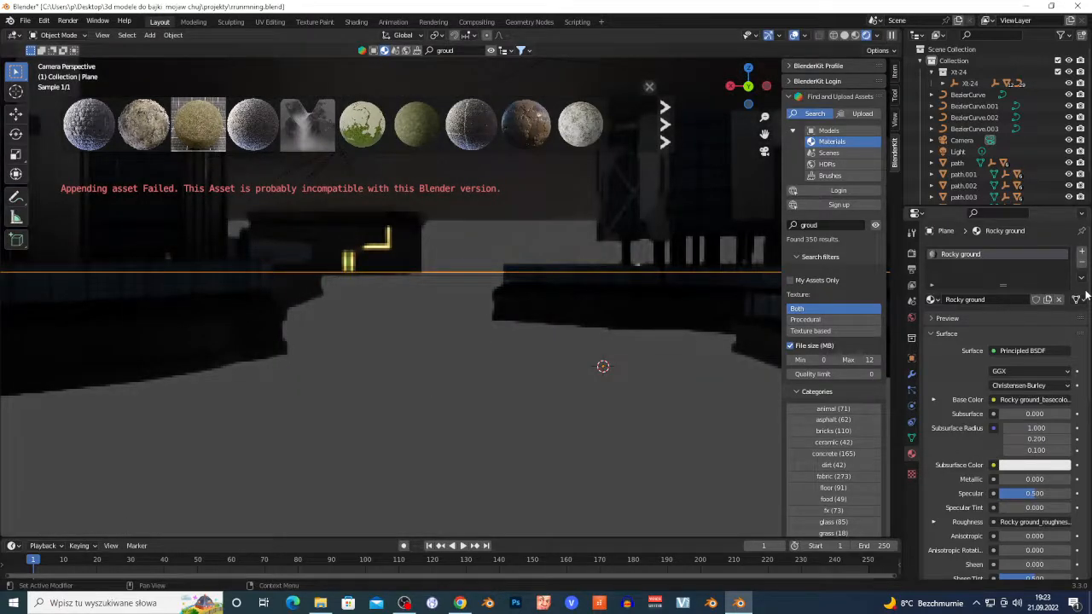
click(1081, 263)
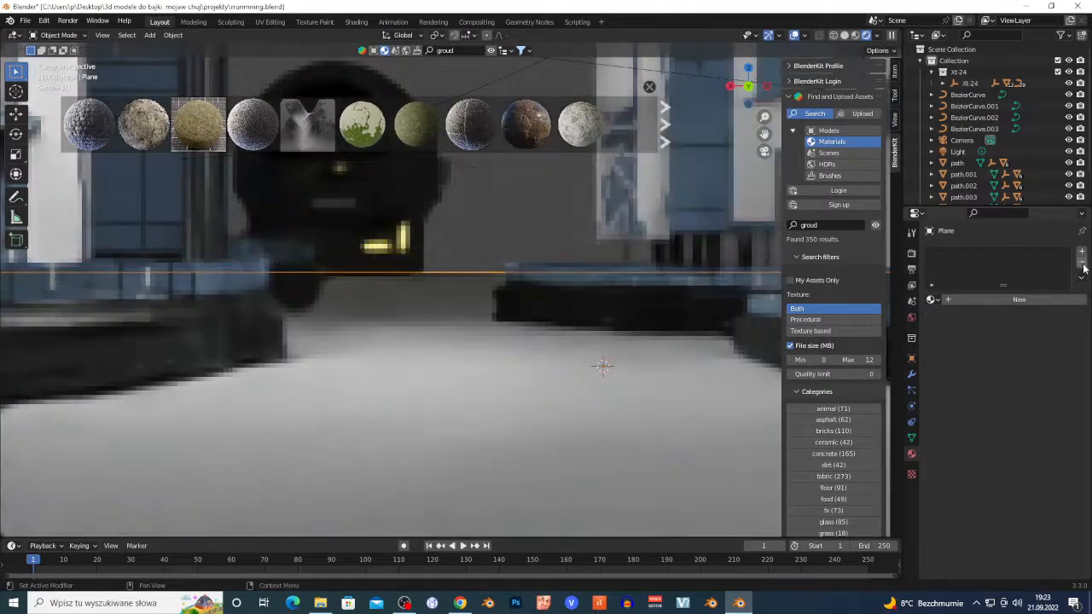
click(487, 258)
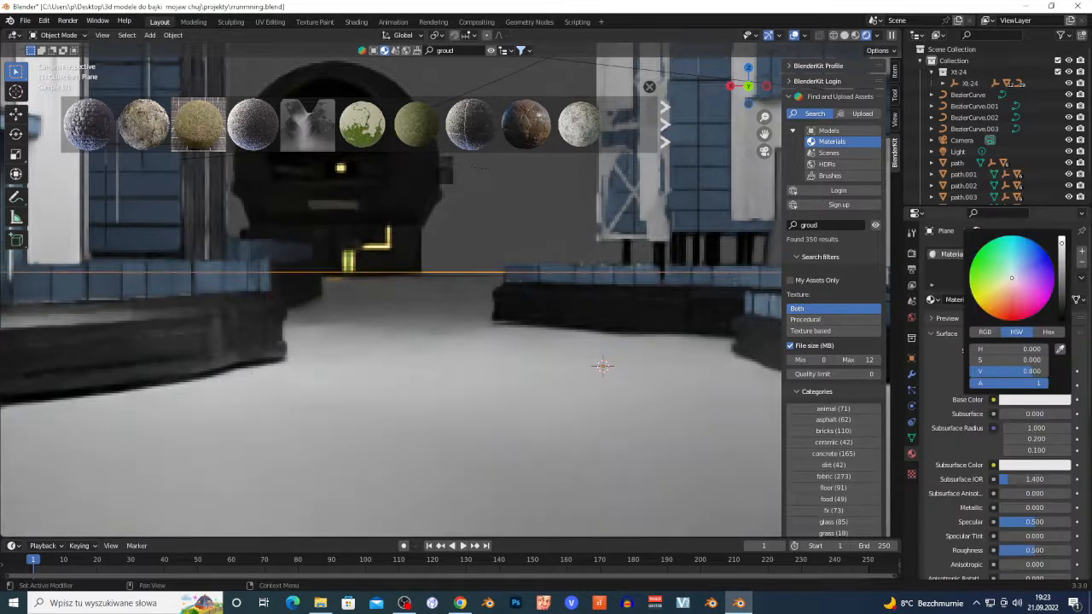
drag(1061, 254, 1061, 300)
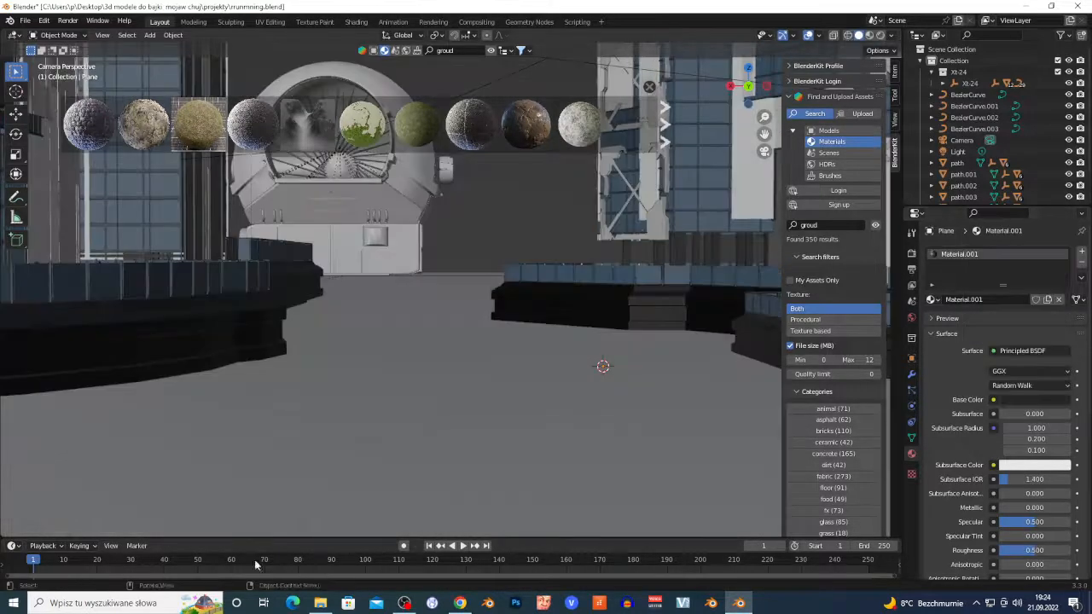
Turn the timeline area into an enlarged Shader Editor showing the ground plane's material nodes
drag(270, 536, 272, 478)
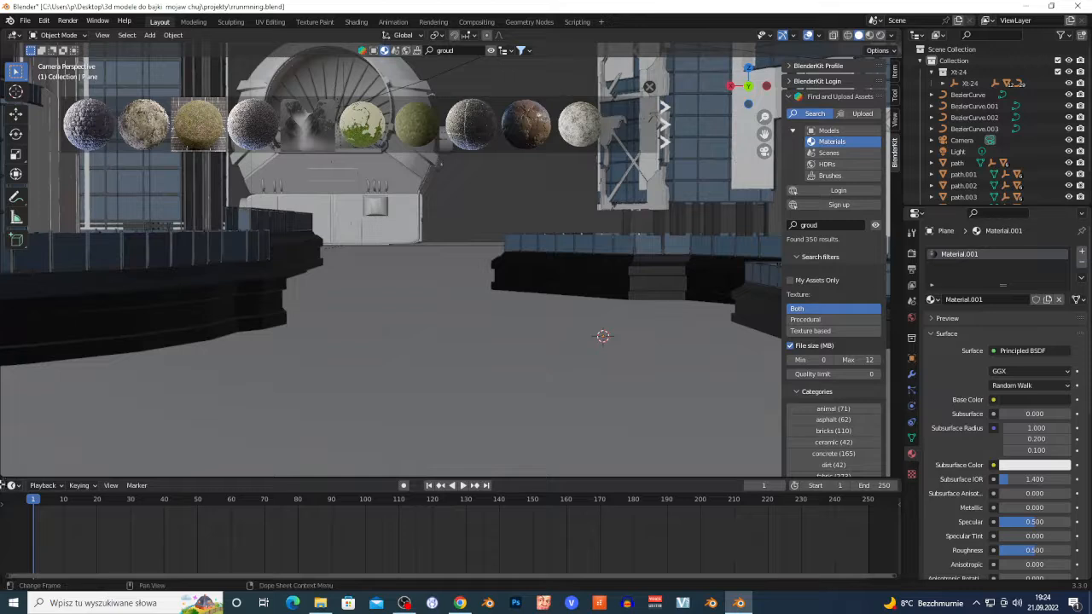
click(13, 486)
click(43, 447)
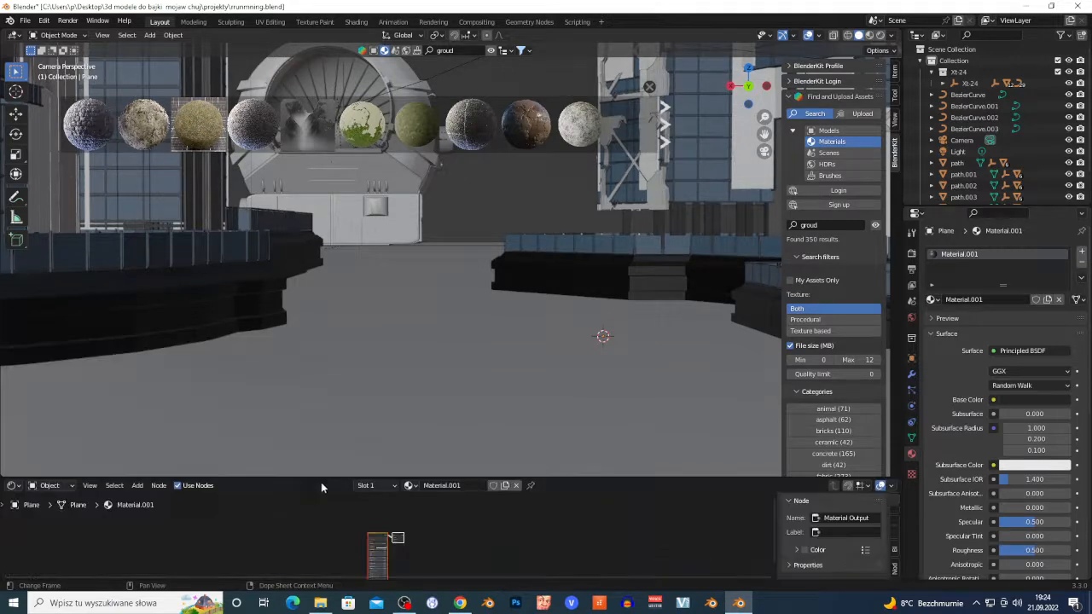
drag(294, 478, 328, 382)
scroll(397, 503, up, 3)
Rename the ground plane's material to 11111
click(461, 49)
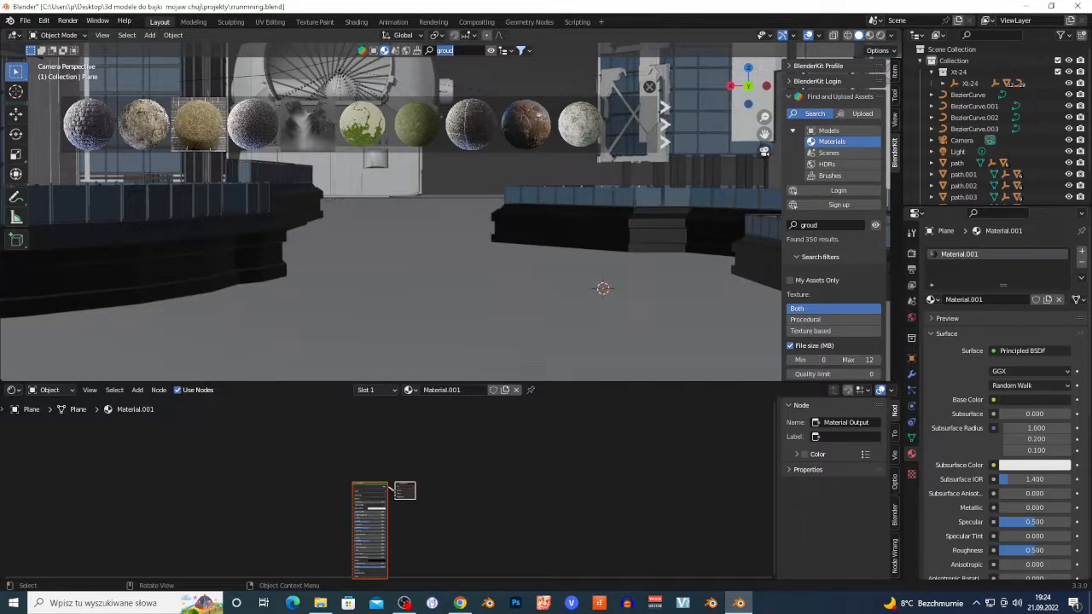
key(Return)
click(442, 389)
text(11111)
key(Return)
Search the BlenderKit materials for "water" and try to apply the clear transparent water material to the ground plane
click(481, 53)
text(water)
key(Return)
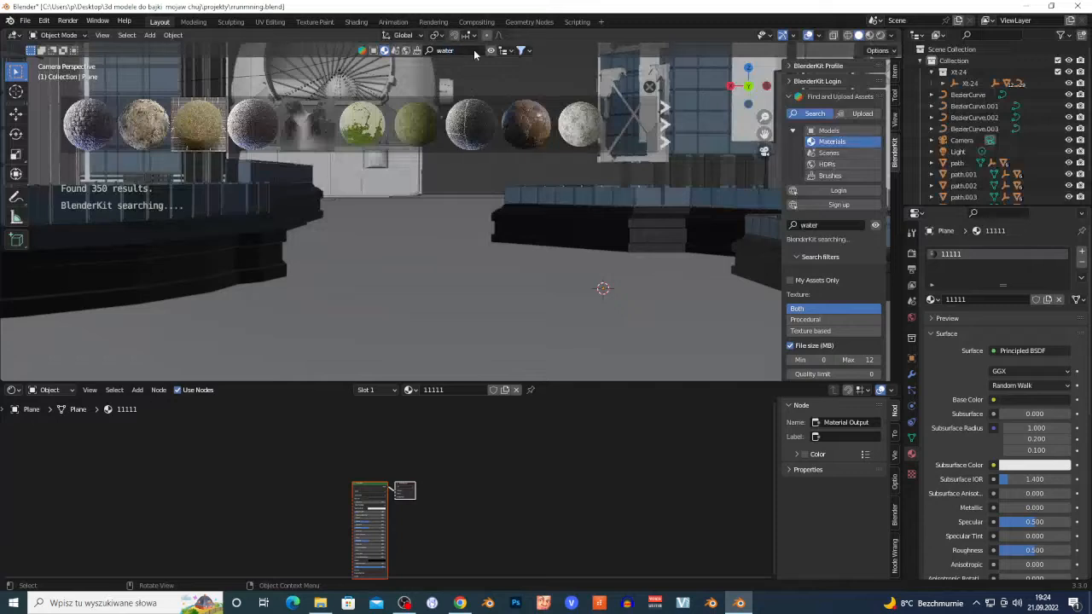
mouse_move(155, 134)
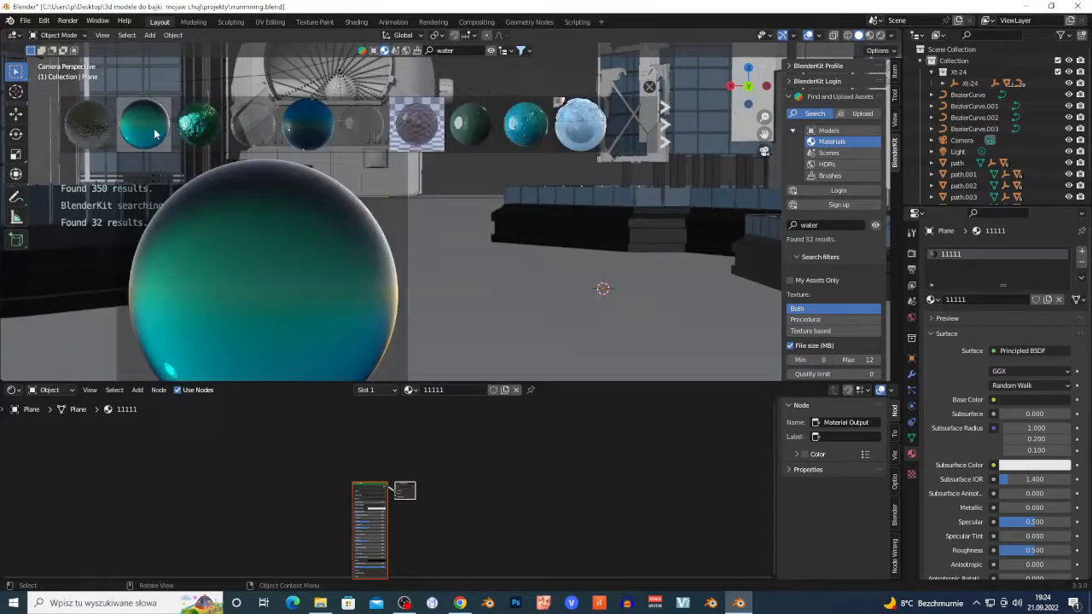
mouse_move(268, 130)
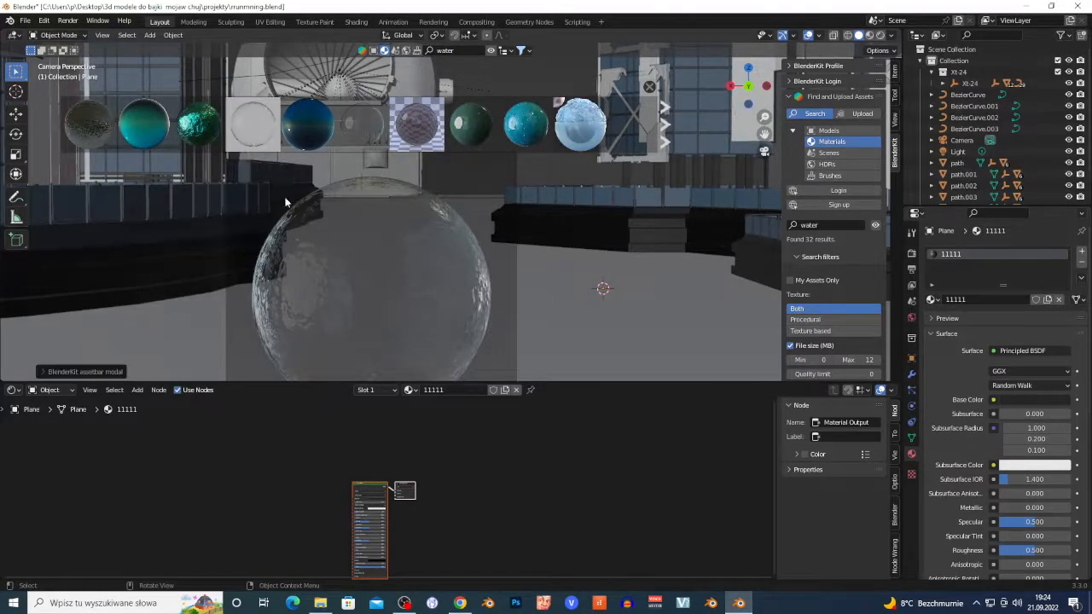
drag(286, 202, 407, 292)
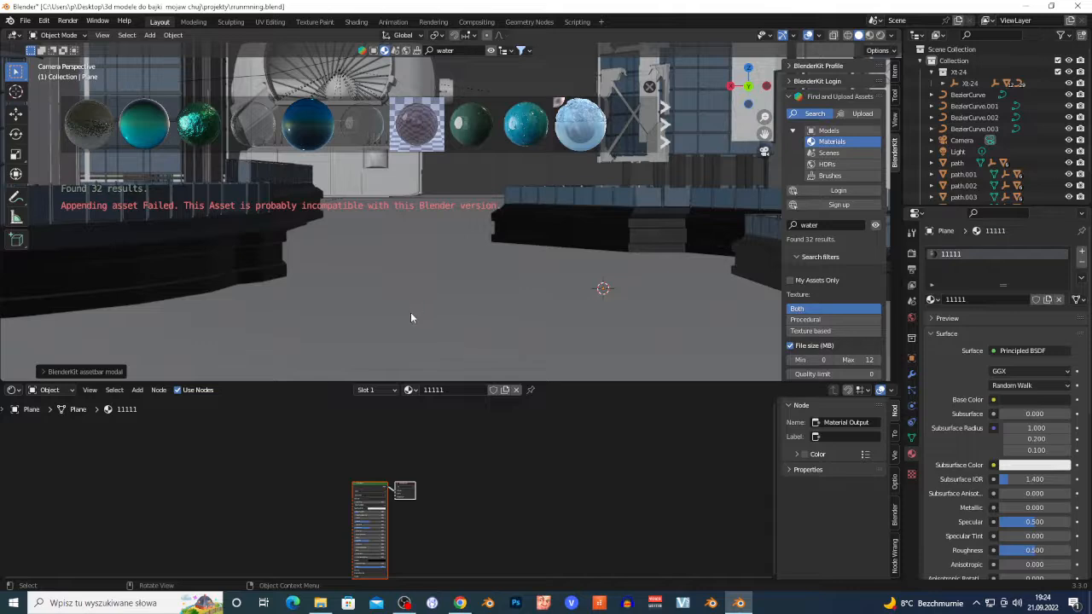
mouse_move(261, 134)
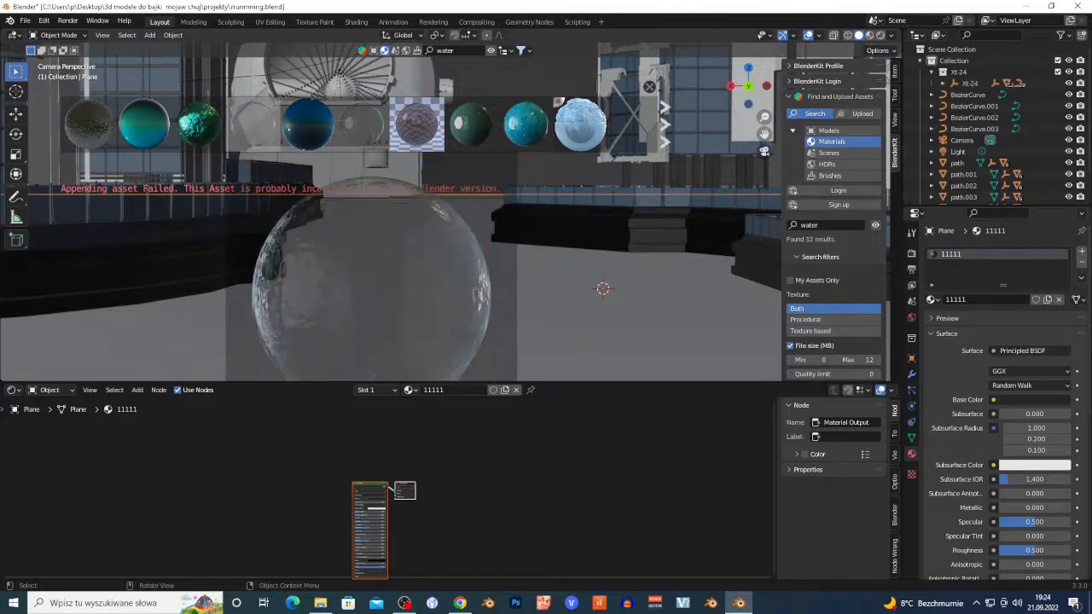
drag(261, 131, 462, 298)
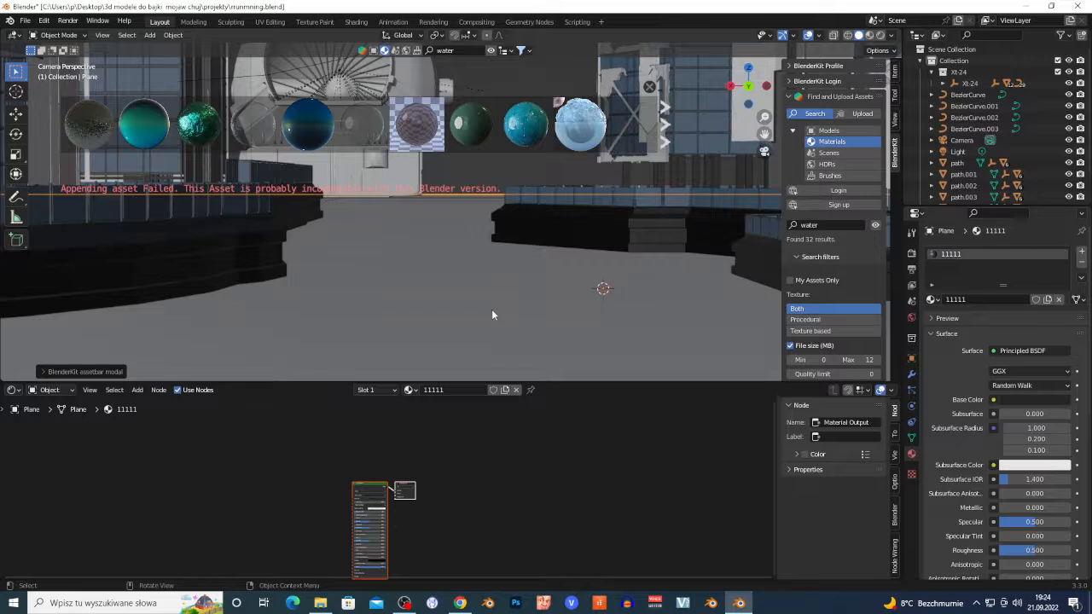
Hide the BlenderKit results bar and switch the viewport to rendered shading
click(491, 52)
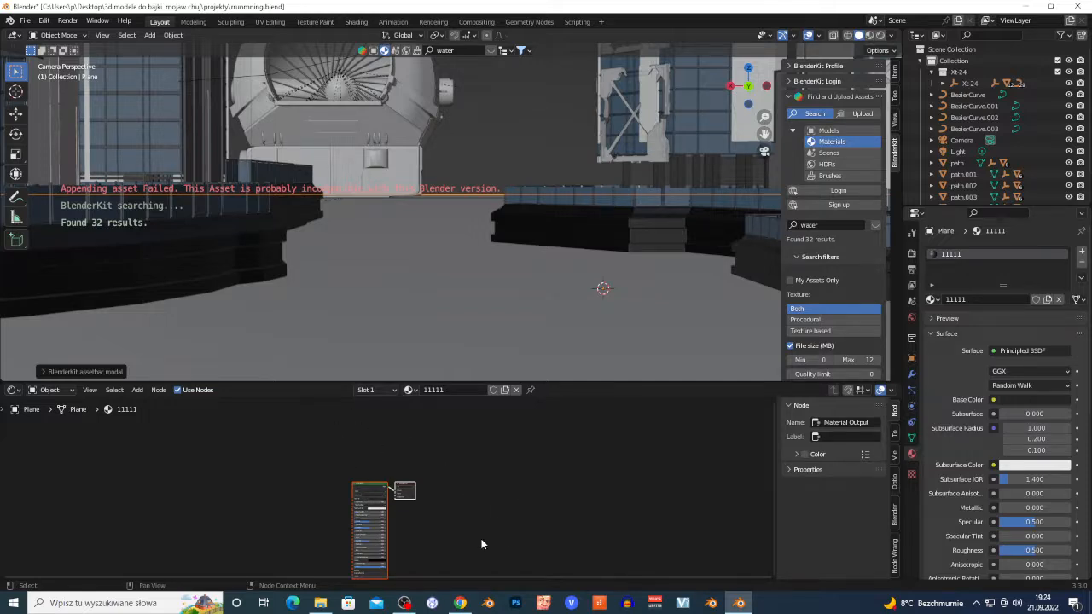
scroll(477, 522, up, 4)
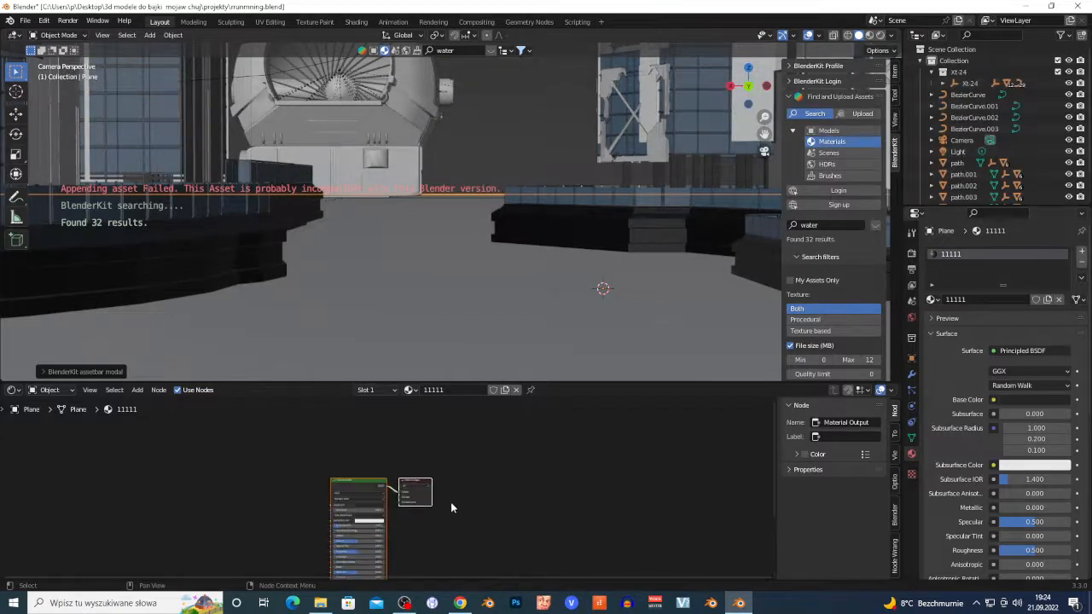
click(880, 36)
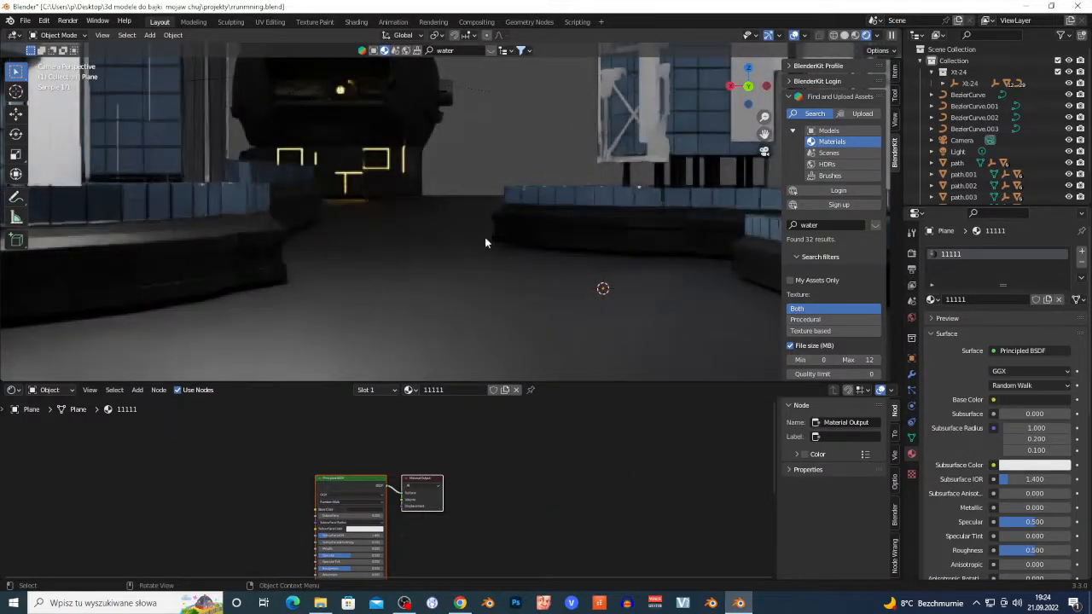
Select the glass railing, search the BlenderKit materials for "glass", and try to apply the clear glass material to it
click(168, 198)
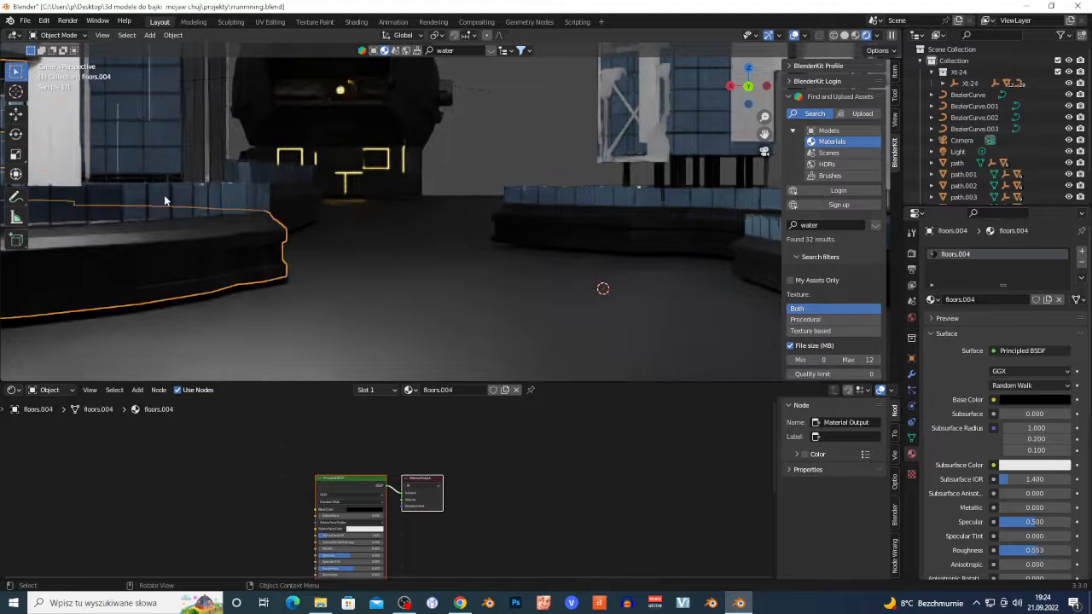
click(165, 199)
key(Tab)
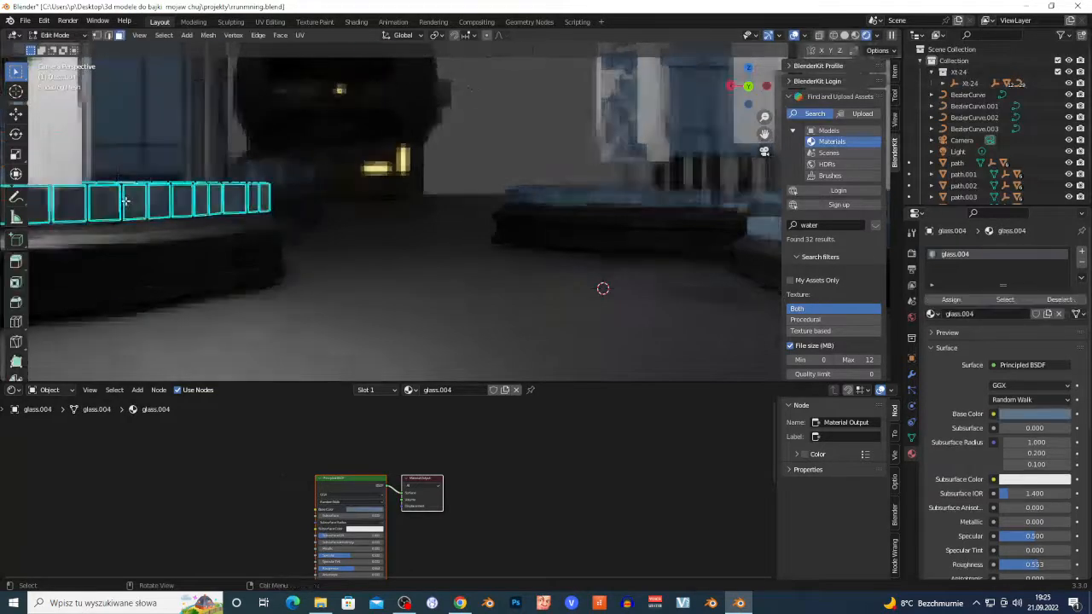
key(Tab)
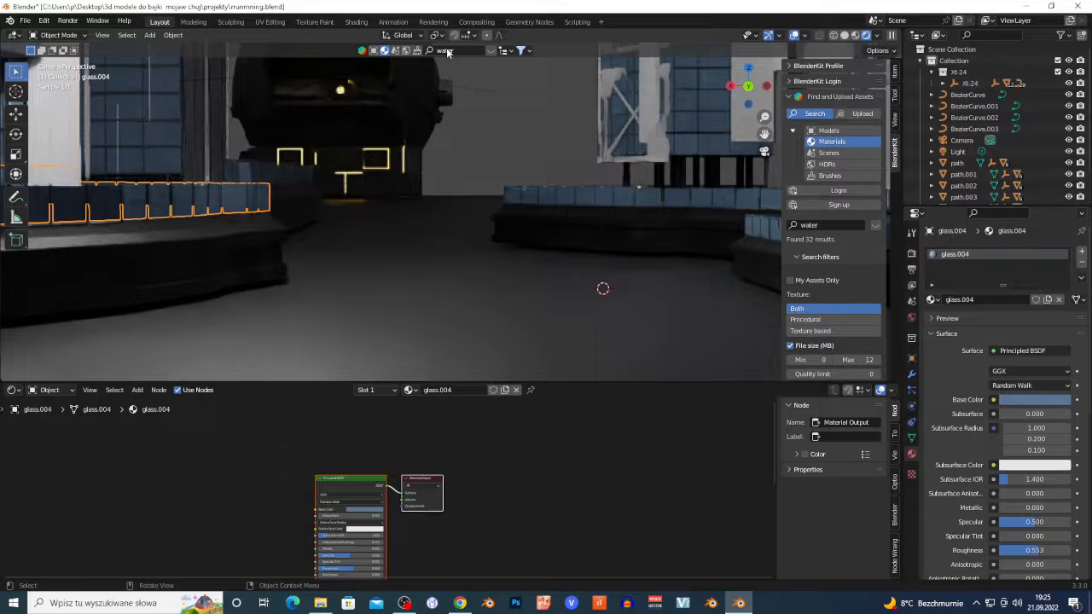
text(glass)
key(Return)
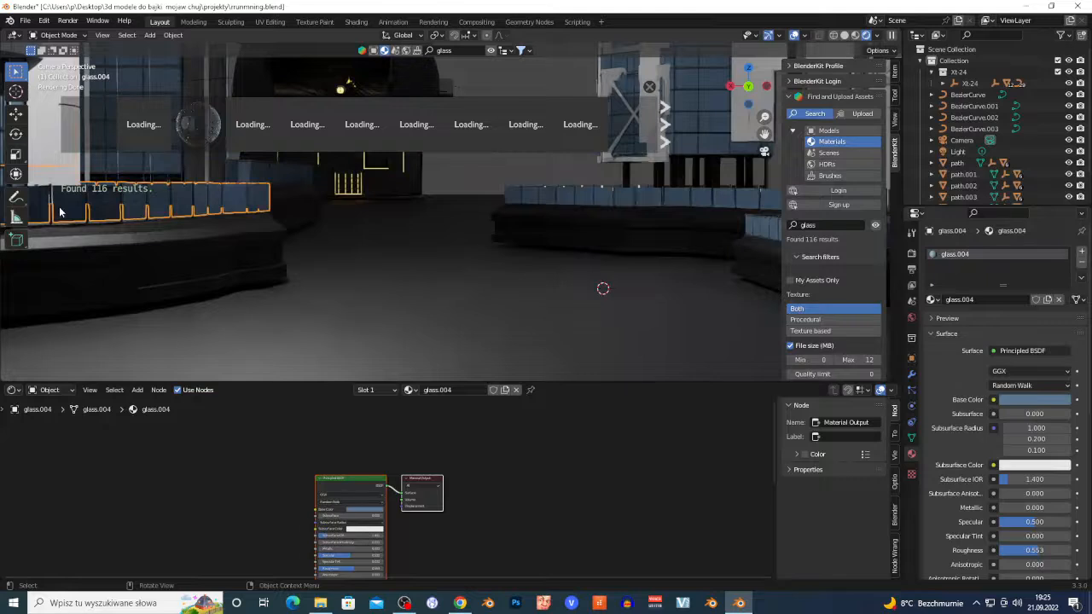
mouse_move(142, 123)
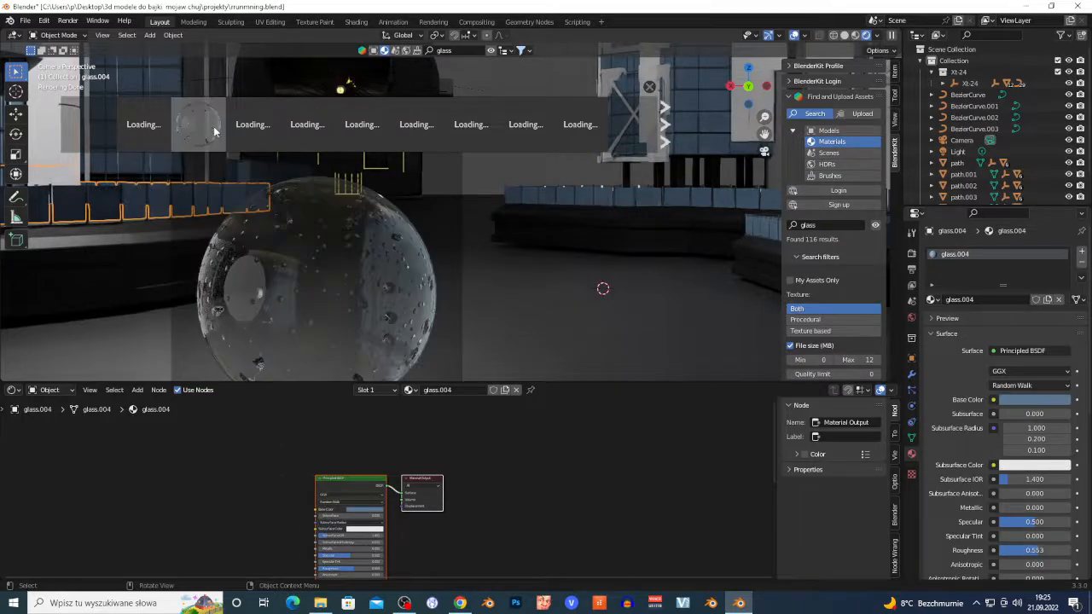
click(238, 132)
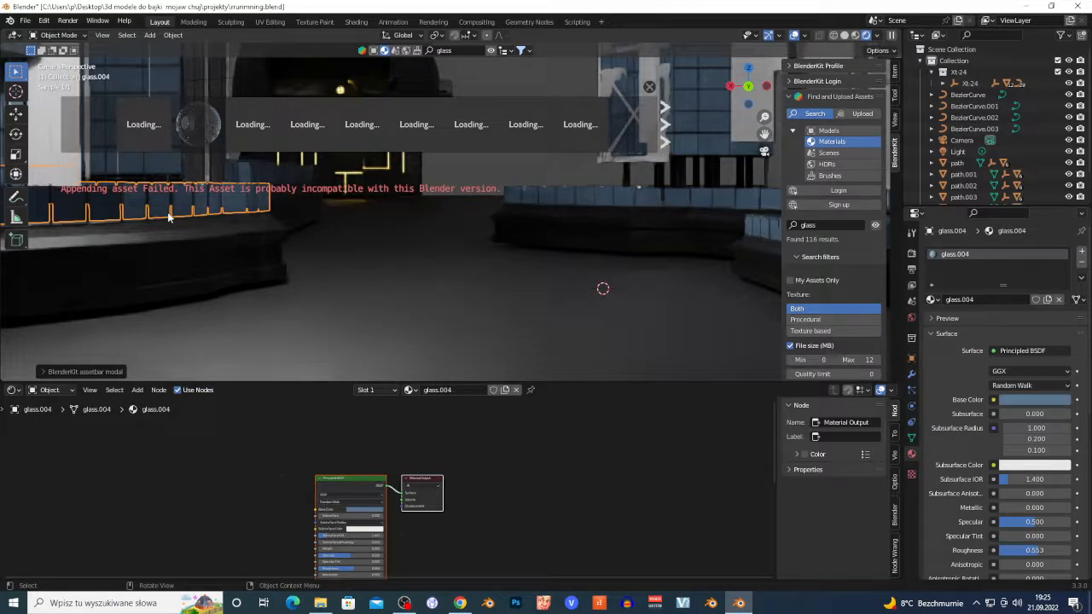
Reselect the glass railing, try to apply the water-droplet glass material to it, and dismiss the BlenderKit results
click(143, 75)
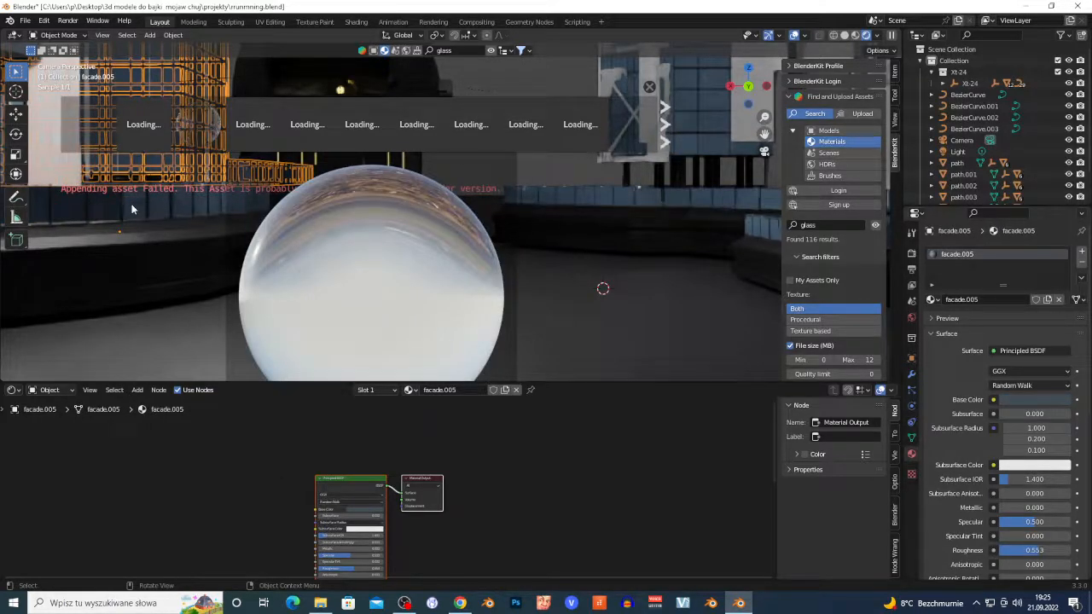
click(92, 217)
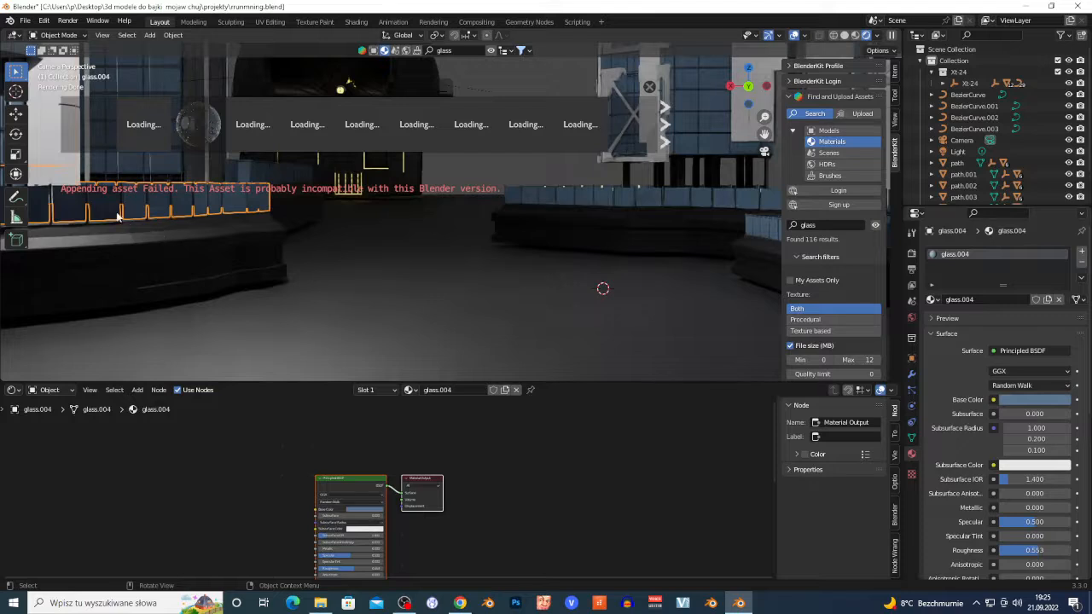
mouse_move(196, 135)
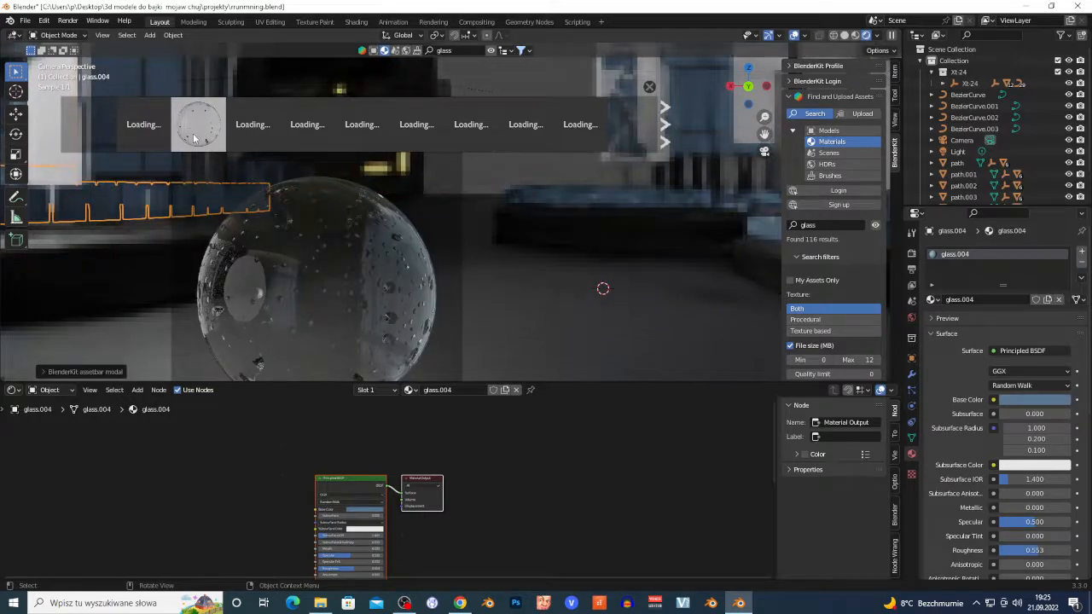
click(193, 135)
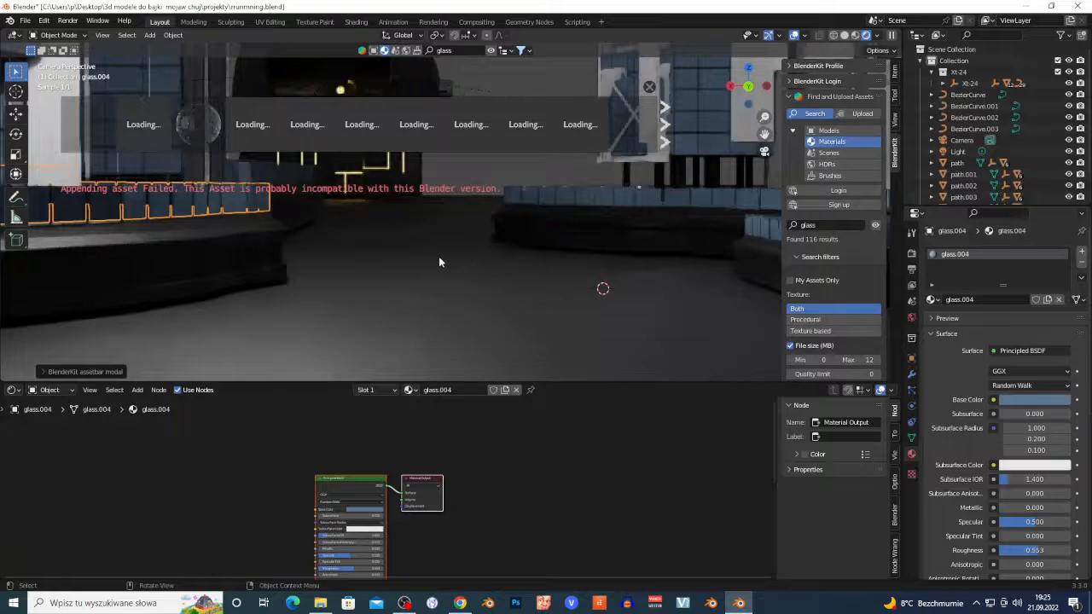
key(ctrl+z)
Move the camera back along the street with walk navigation, keeping it low above the ground and facing the round fan structure
scroll(451, 257, down, 1)
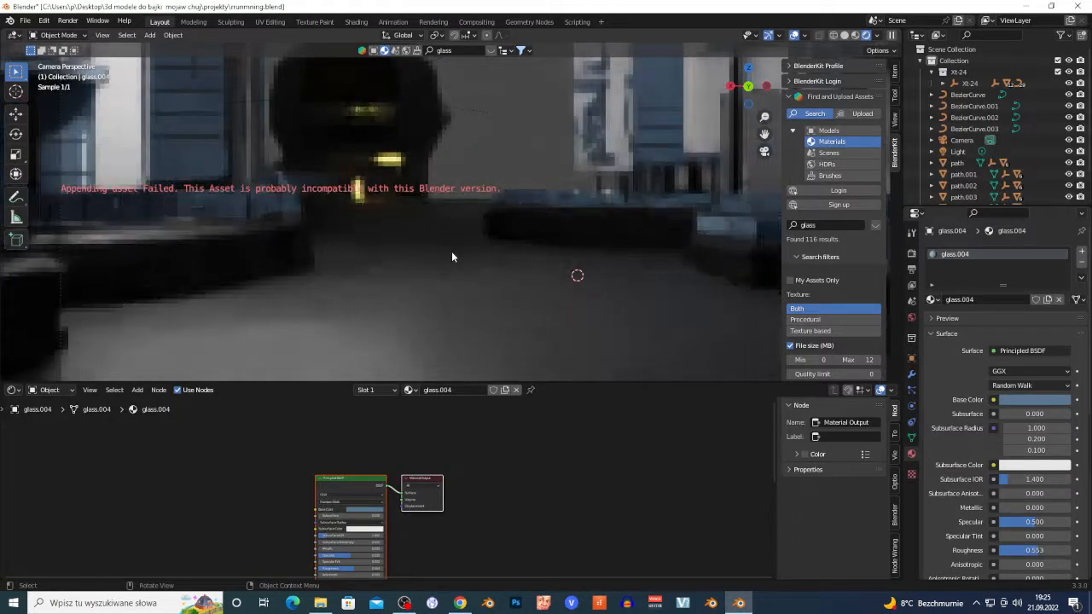
key(shift+grave)
key(w)
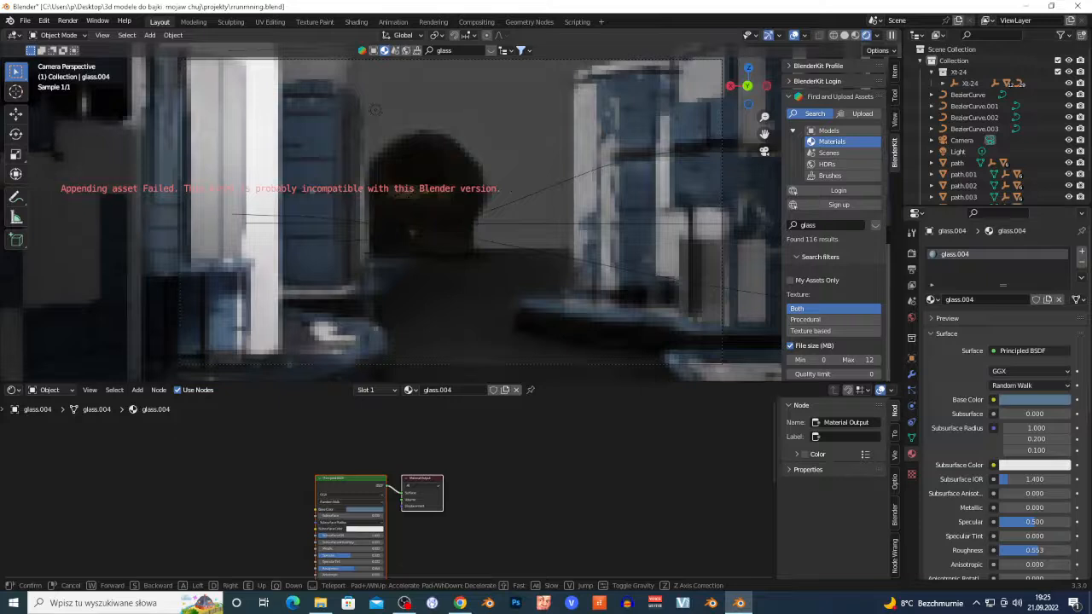
key(q)
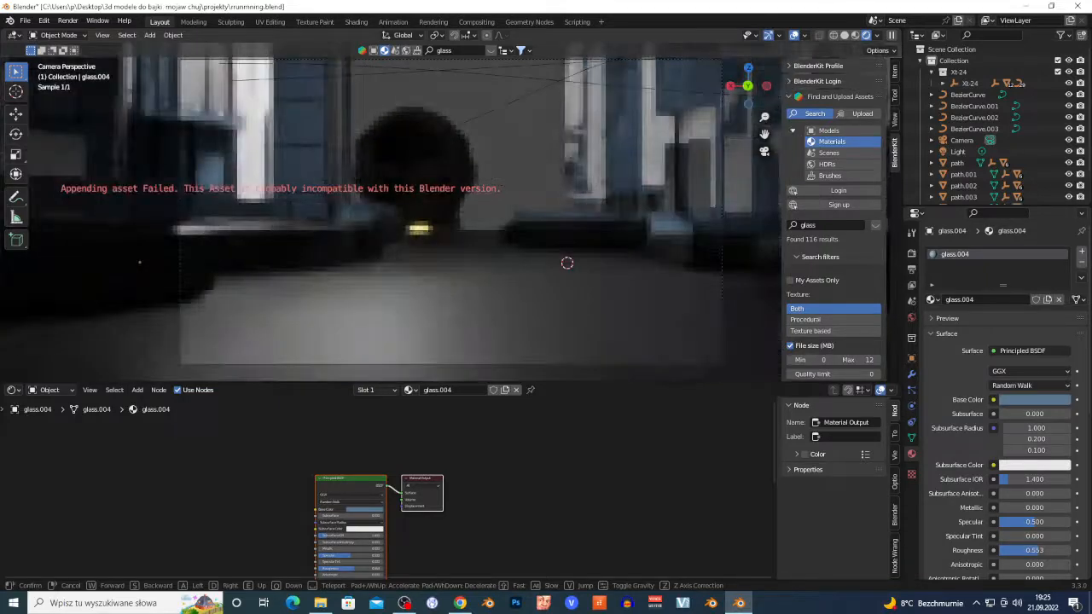
click(481, 253)
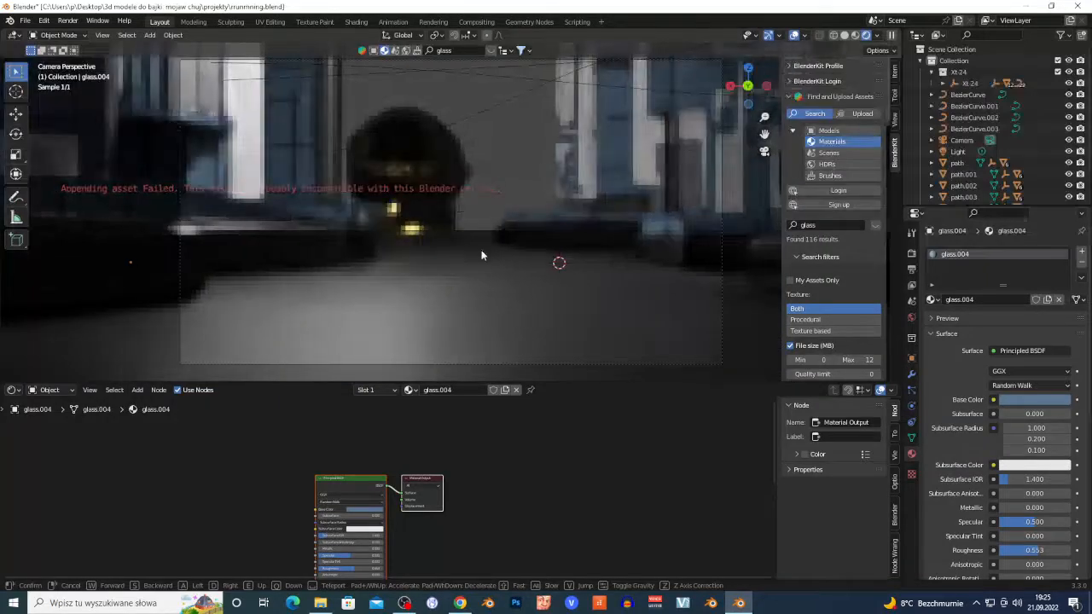
scroll(473, 305, up, 1)
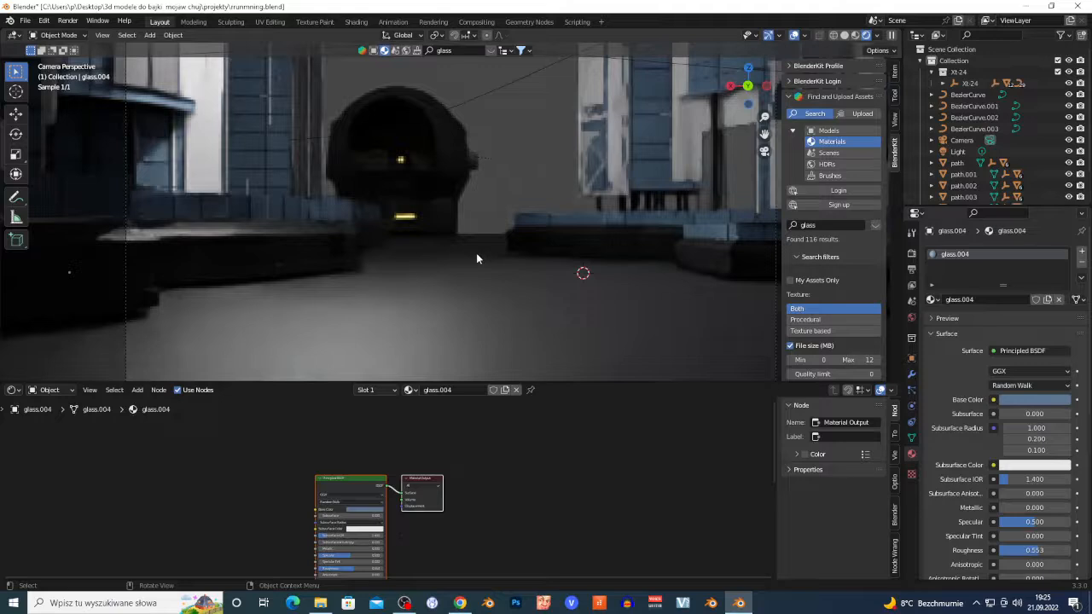
Switch the viewport to solid shading and save the project file
click(844, 35)
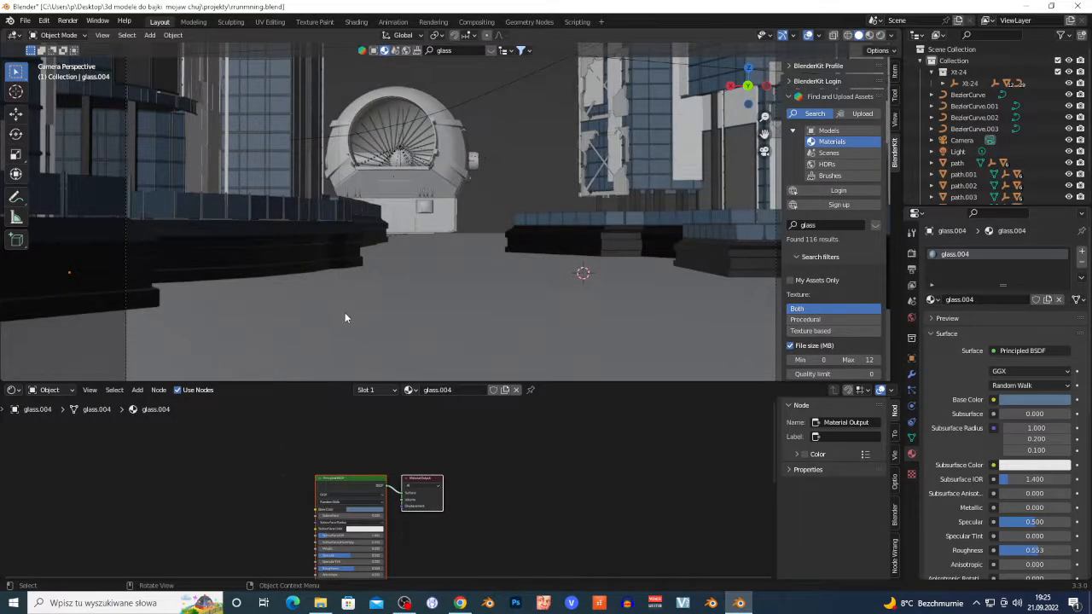
click(267, 160)
click(416, 157)
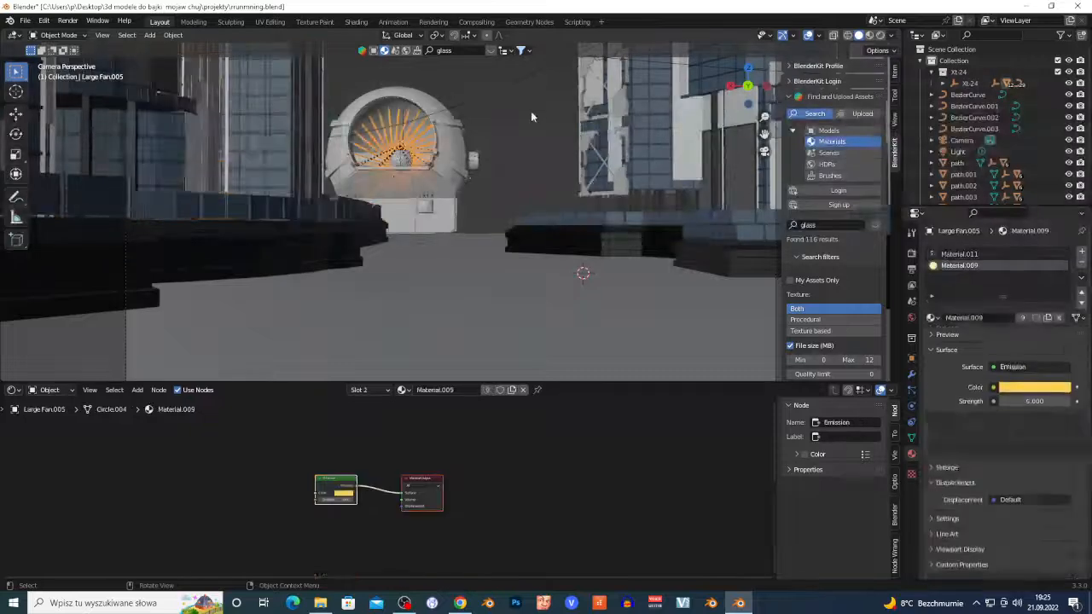
click(24, 20)
click(41, 95)
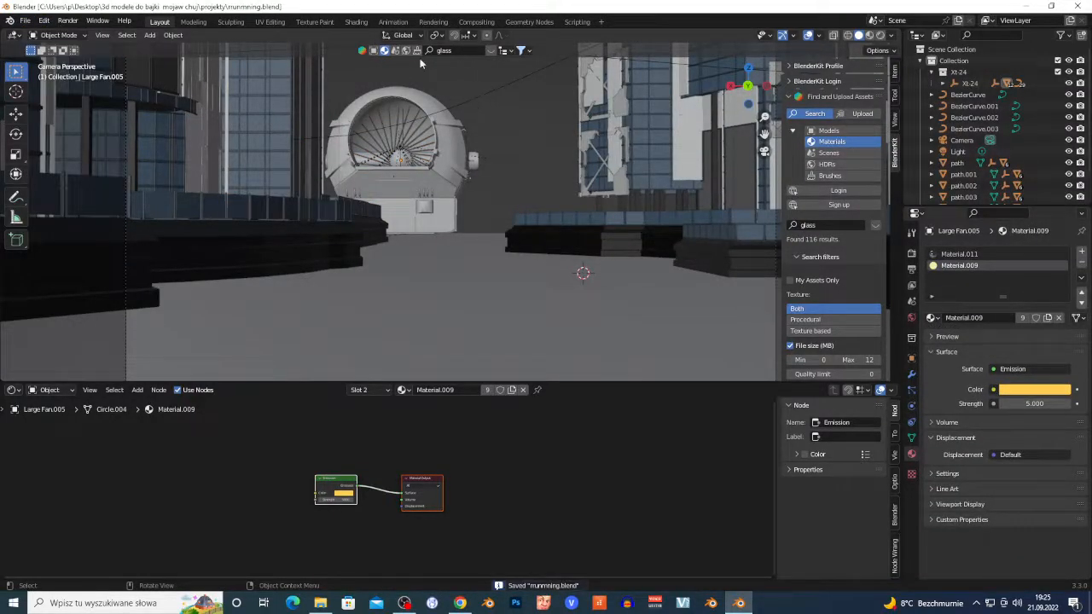
Show the BlenderKit results again and try to apply the clear glass material to the glass railing in solid shading
click(498, 53)
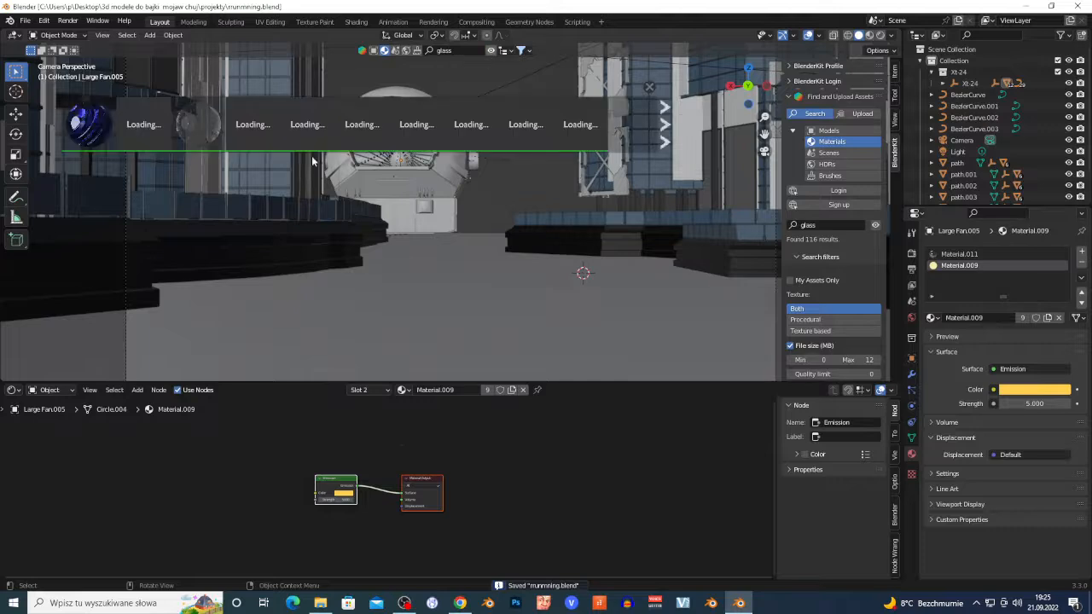
click(186, 215)
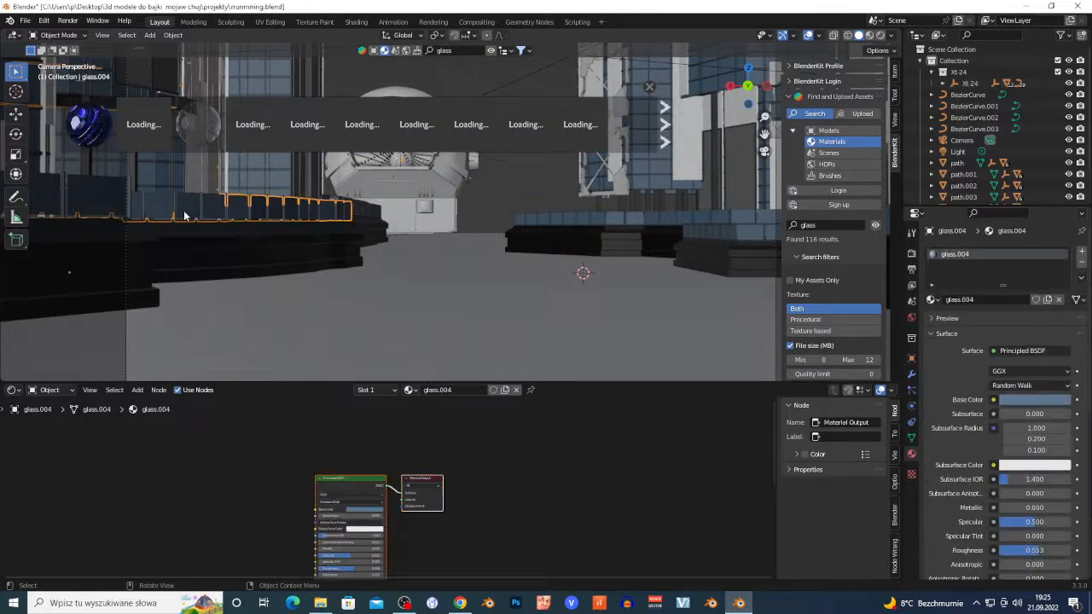
mouse_move(188, 135)
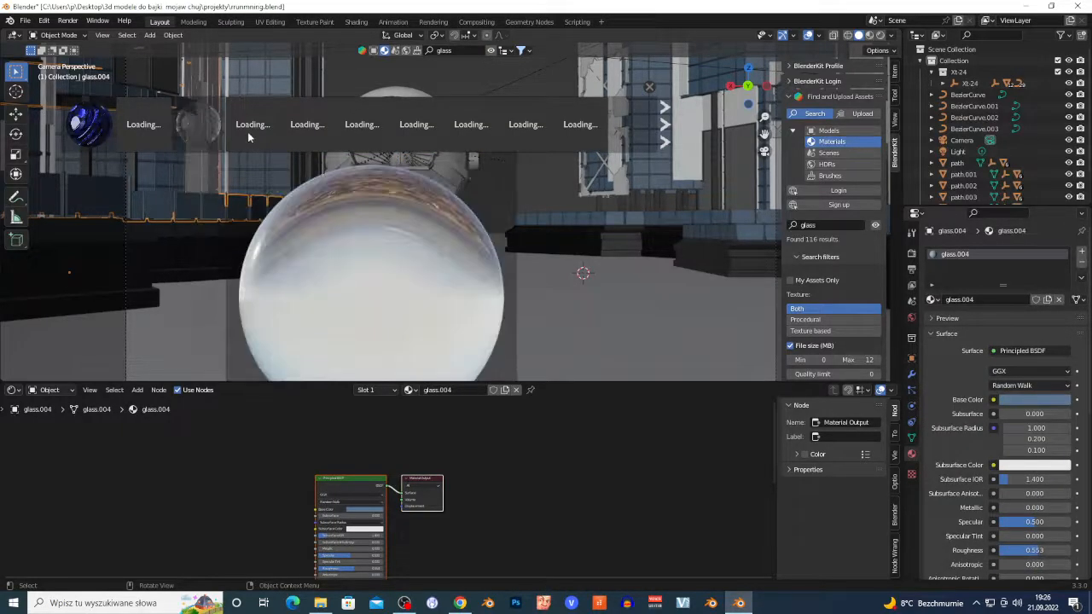
click(248, 136)
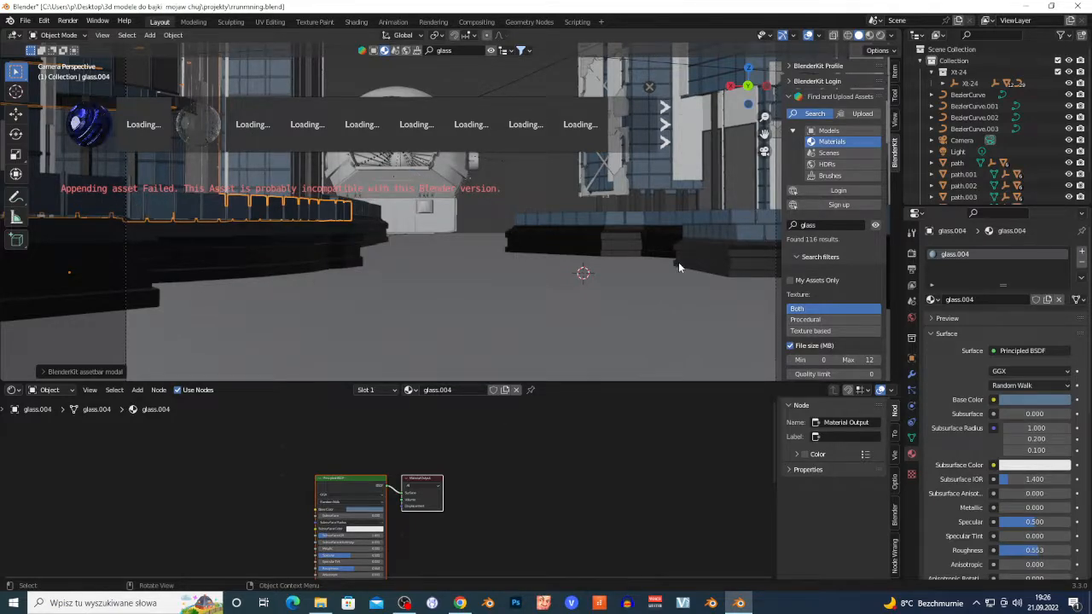
Select the neighbouring building's glass railing and try to apply the dark blue striped glass material
click(54, 193)
click(56, 202)
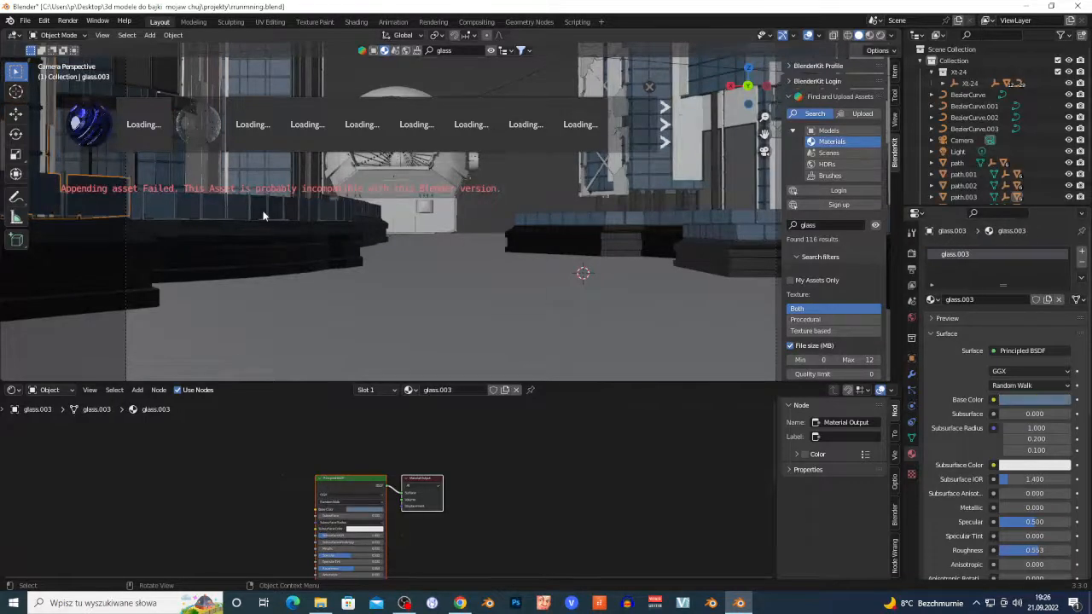
click(108, 146)
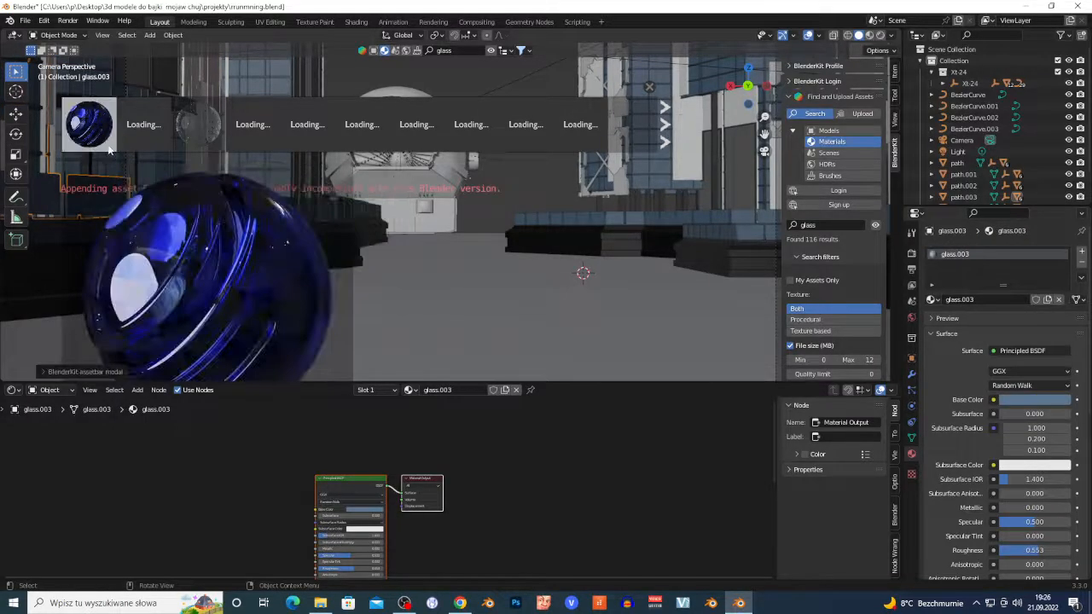
click(218, 282)
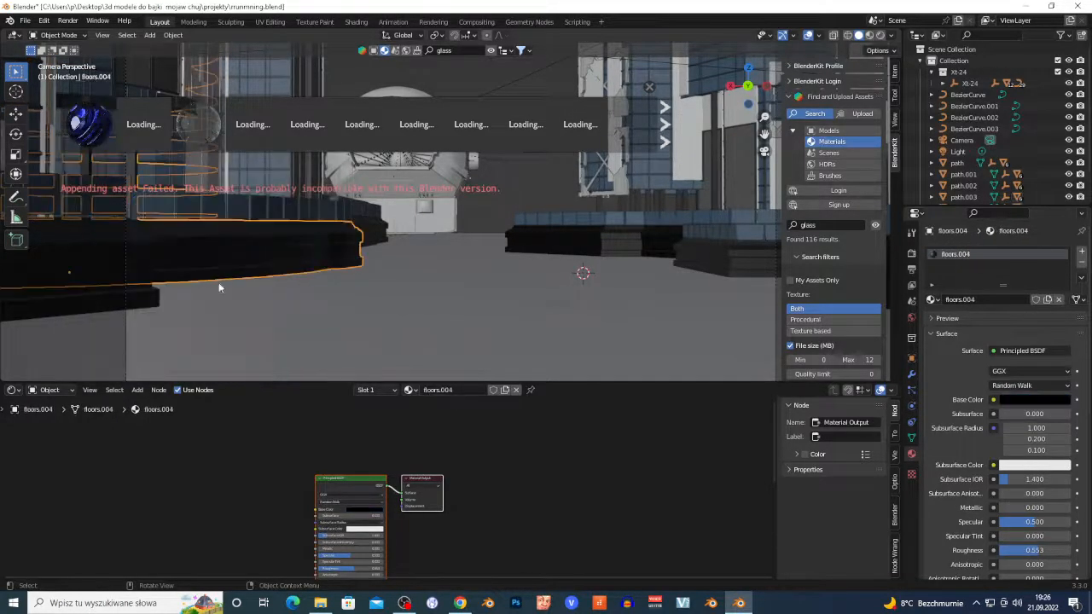
Save the project file and hide the BlenderKit results bar
click(26, 21)
click(43, 96)
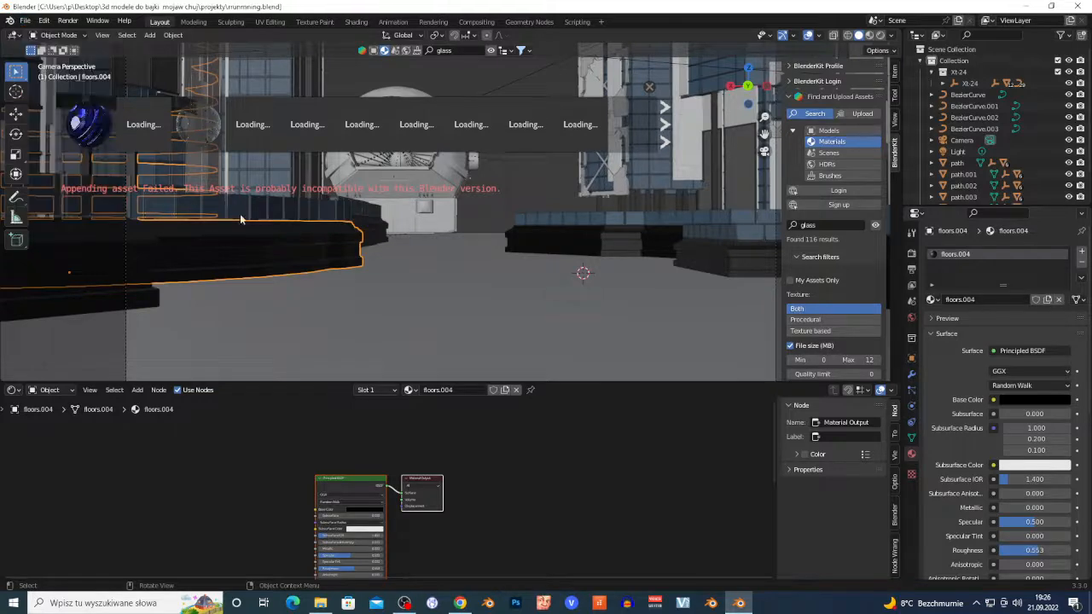
click(504, 51)
click(498, 52)
click(492, 51)
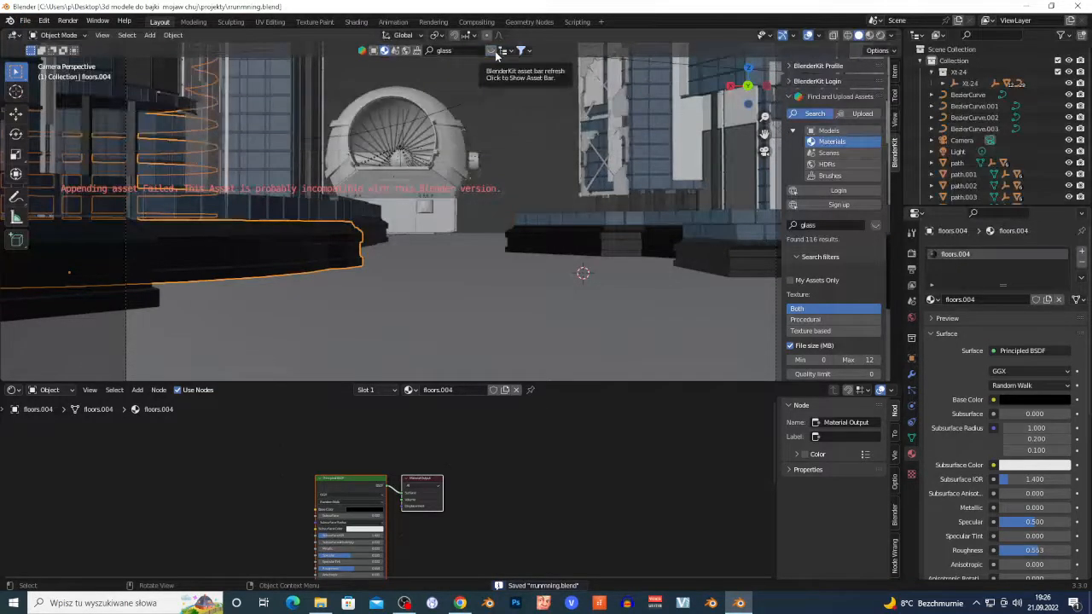
middle_drag(439, 187, 449, 197)
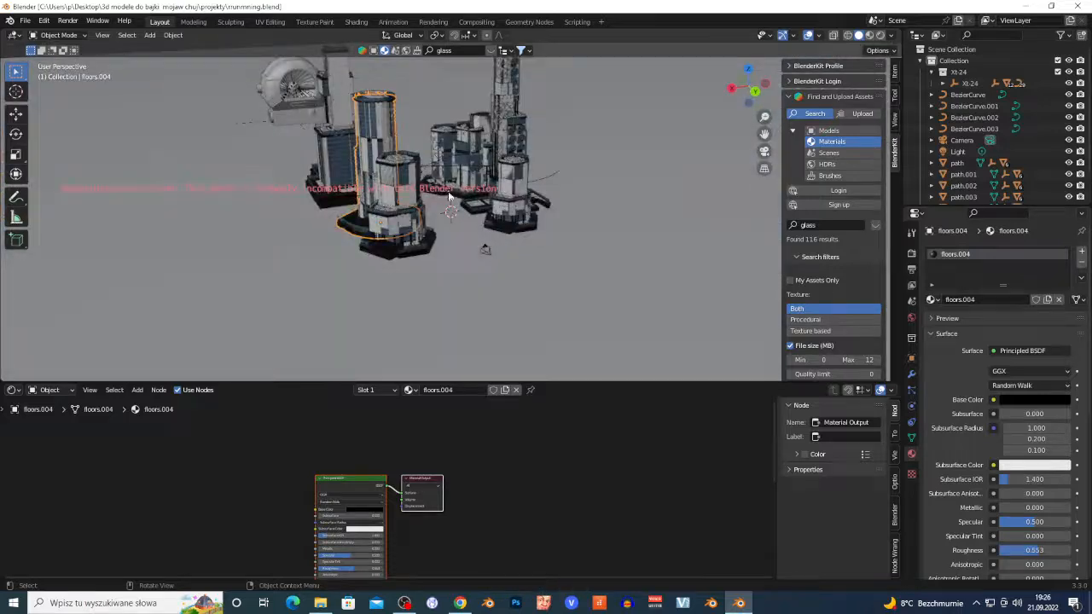
scroll(487, 241, down, 8)
scroll(486, 244, up, 5)
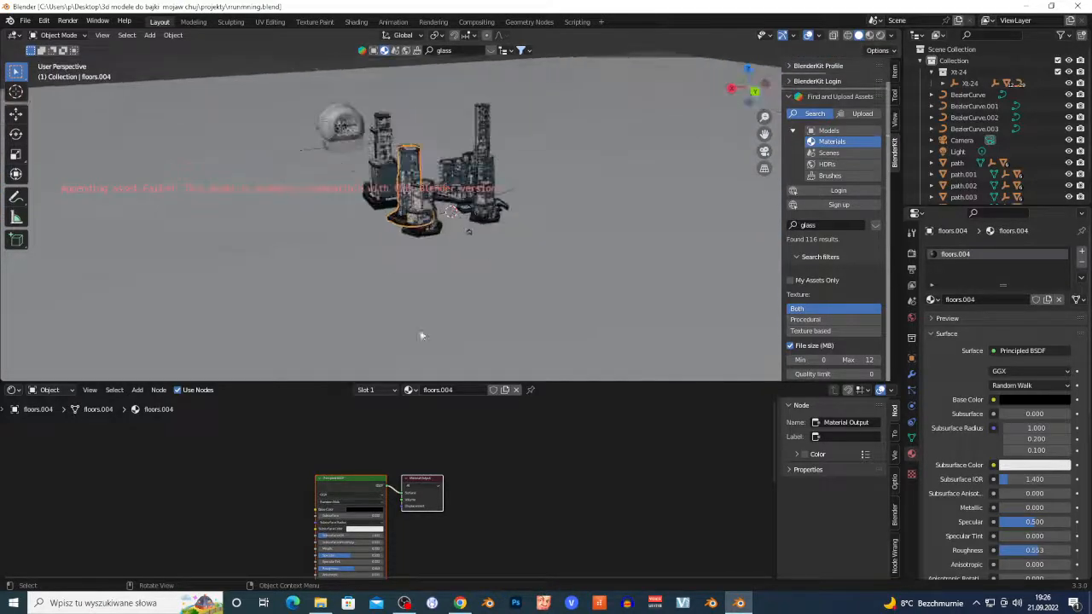
click(405, 603)
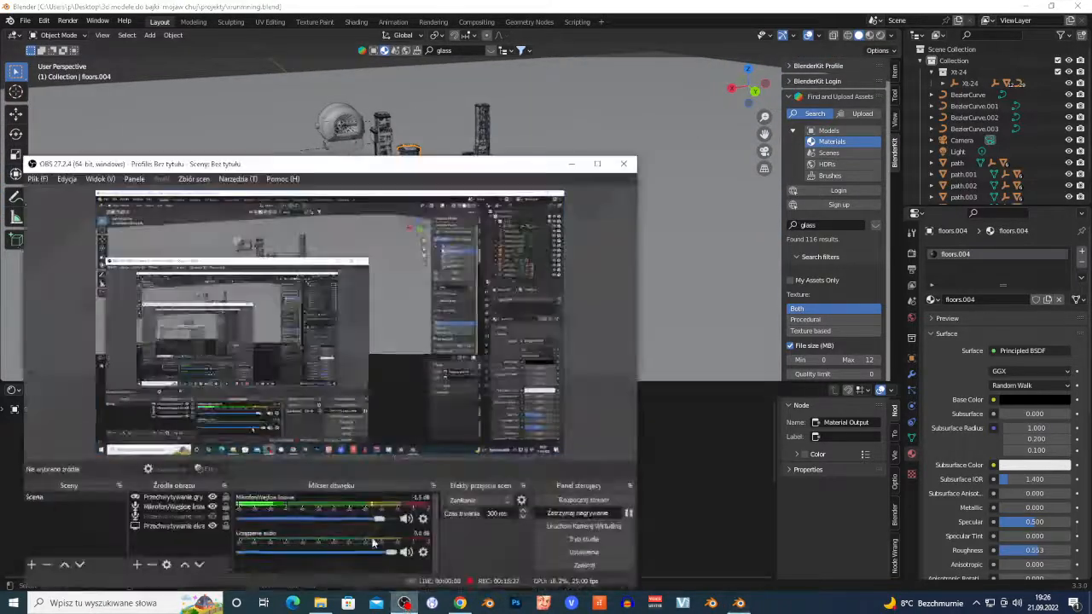